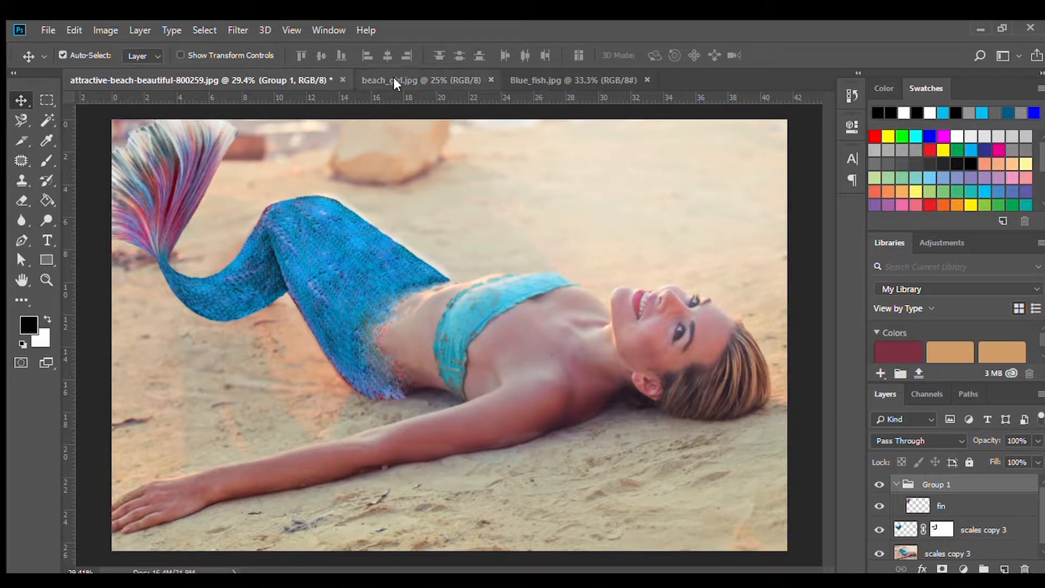
Switch to Blue_fish.jpg and outline the whole fish, including its fins, with the Magnetic Lasso
click(402, 80)
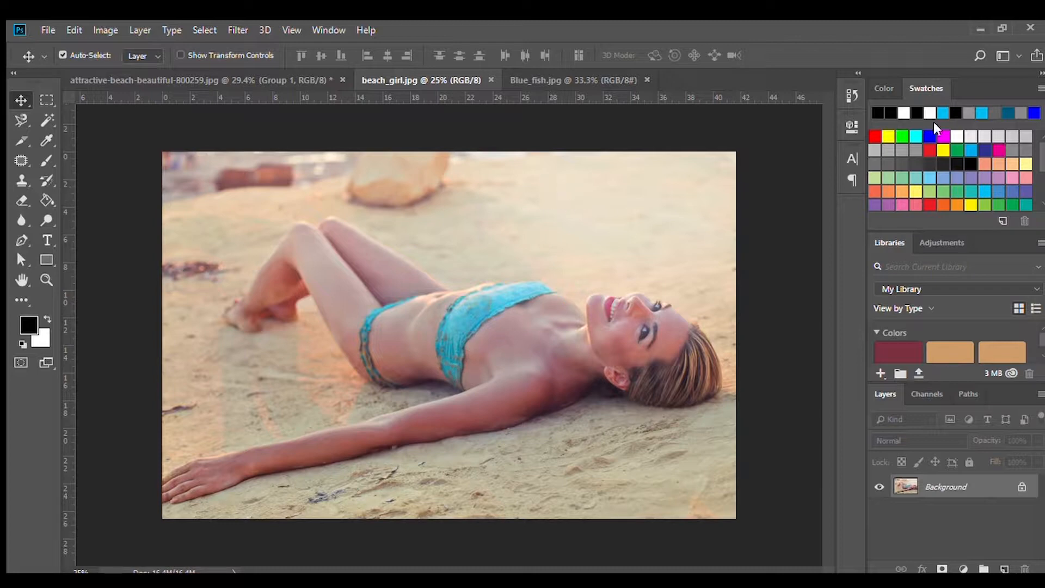
click(572, 79)
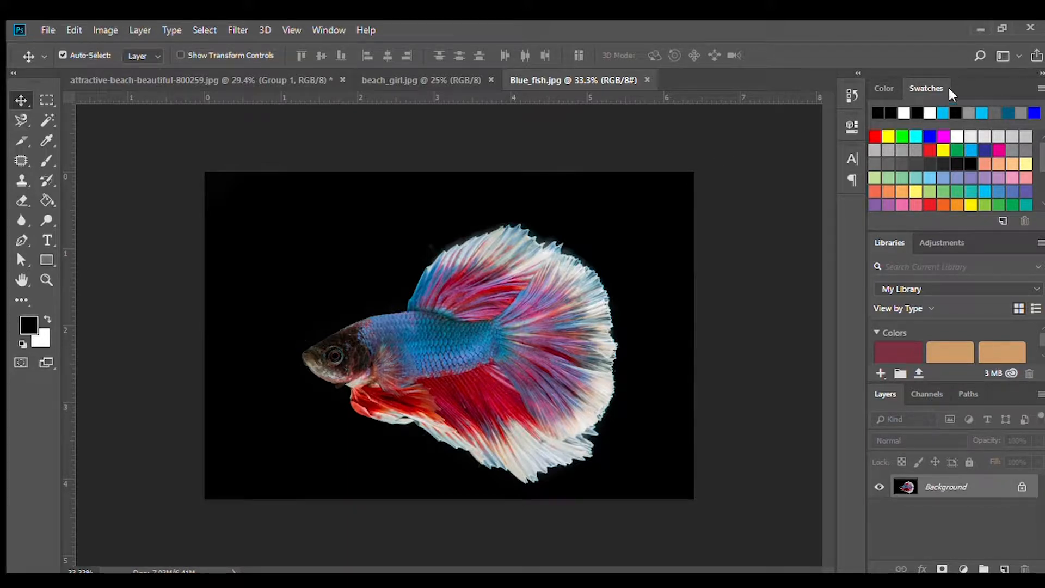
key(l)
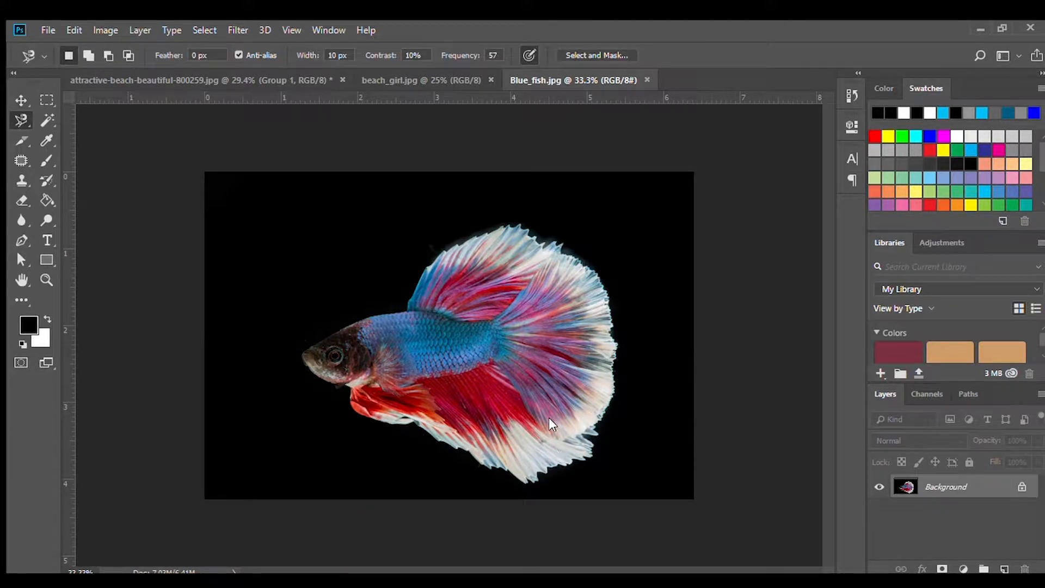
click(404, 307)
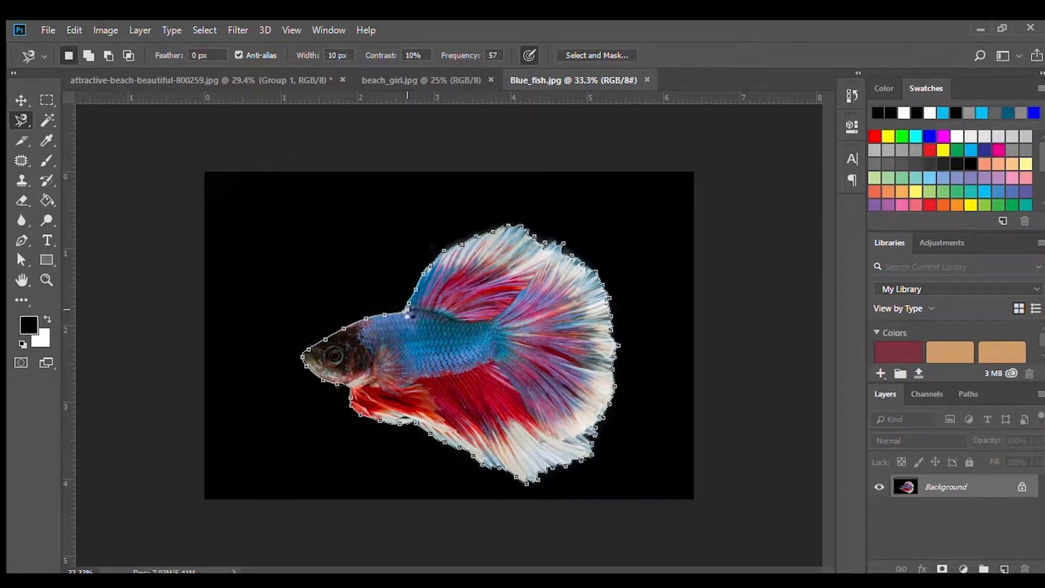
click(407, 309)
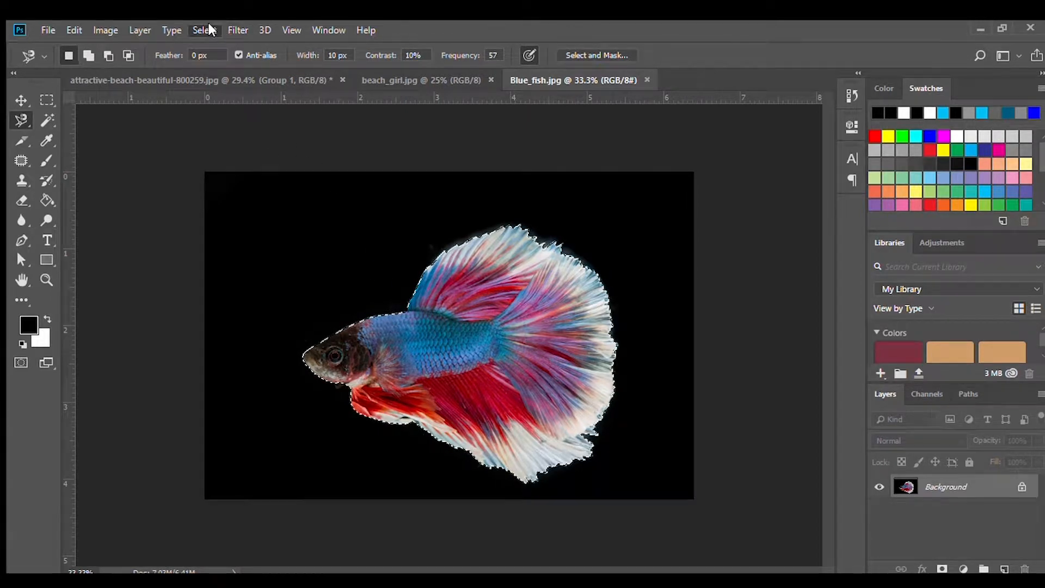
Invert the selection, convert the Background into a regular layer, delete the black surroundings and deselect
key(shift+ctrl+i)
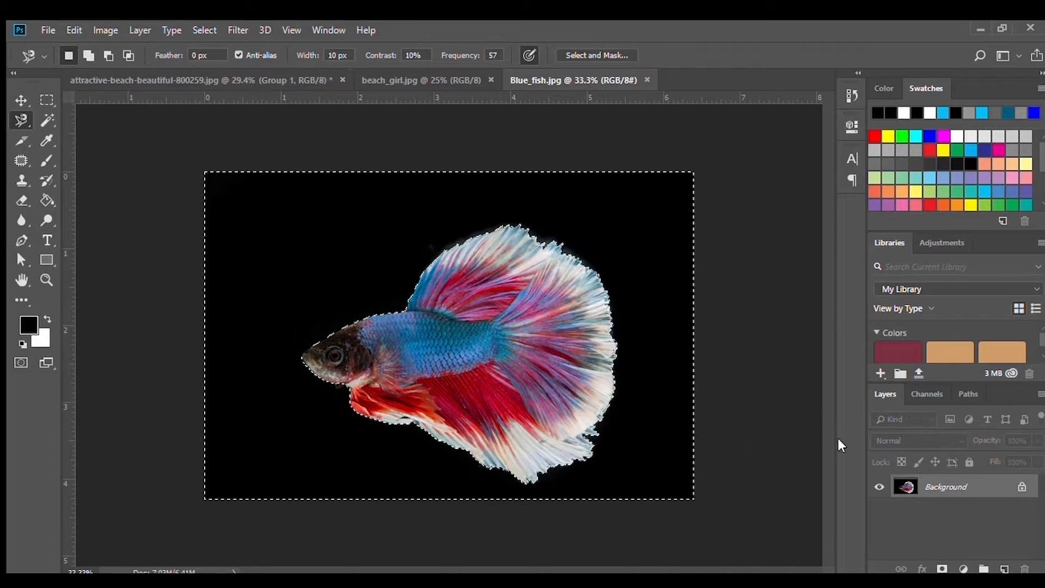
double_click(973, 488)
click(648, 186)
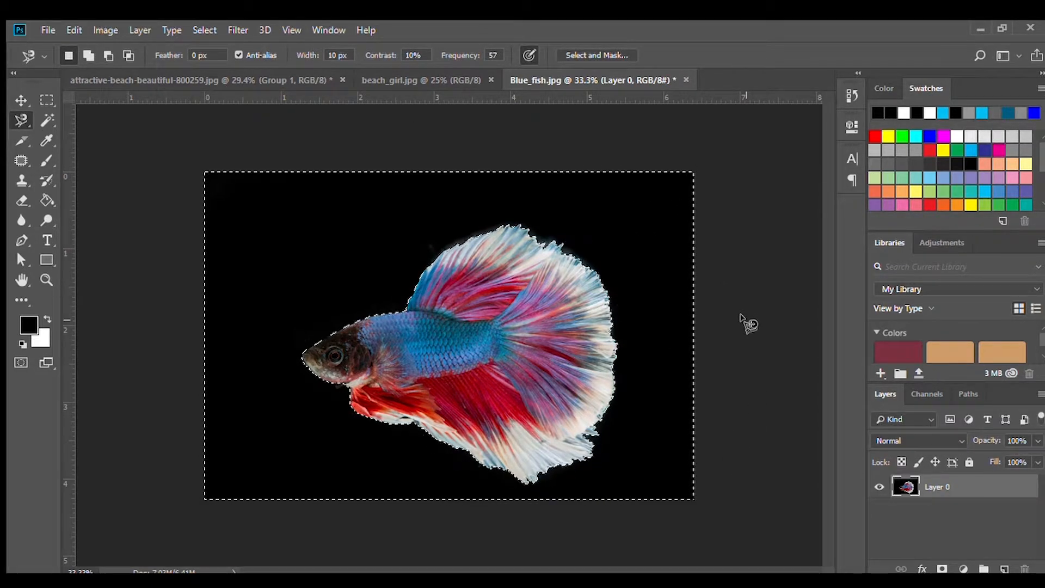
key(Delete)
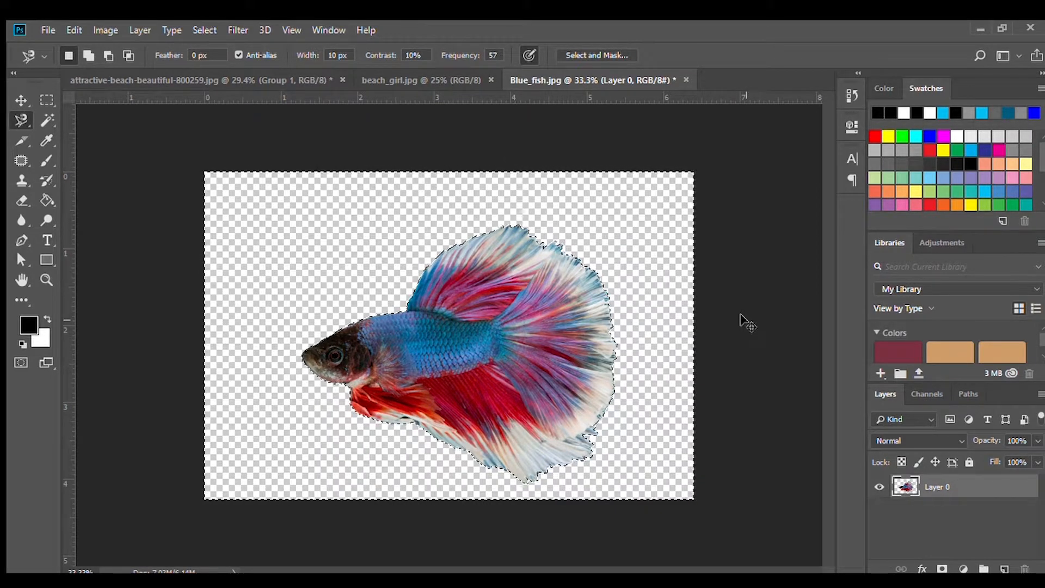
key(ctrl+d)
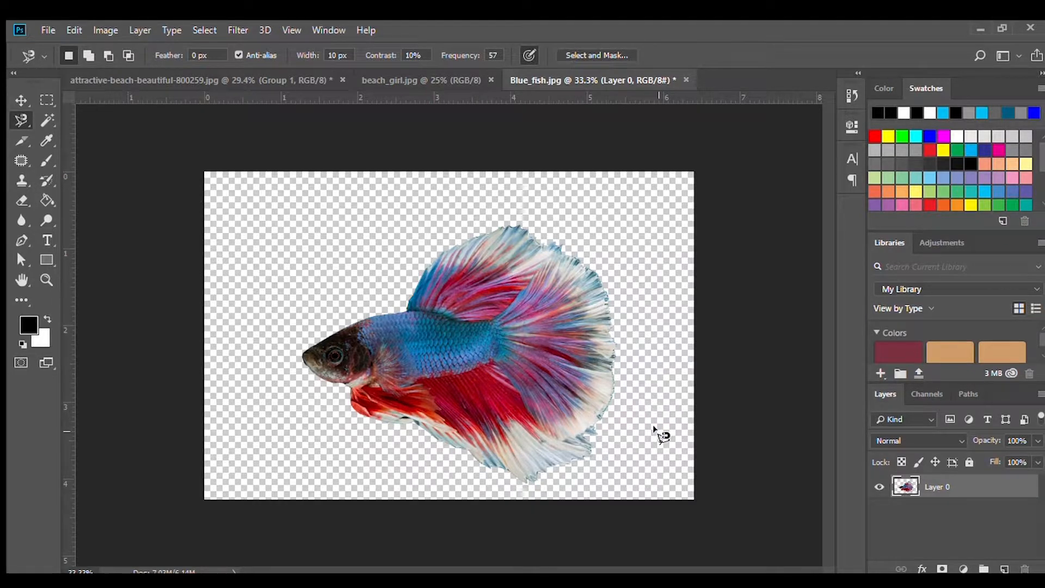
Lasso the blue scaled area of the fish's body and paste it onto a new layer named Scales
click(983, 568)
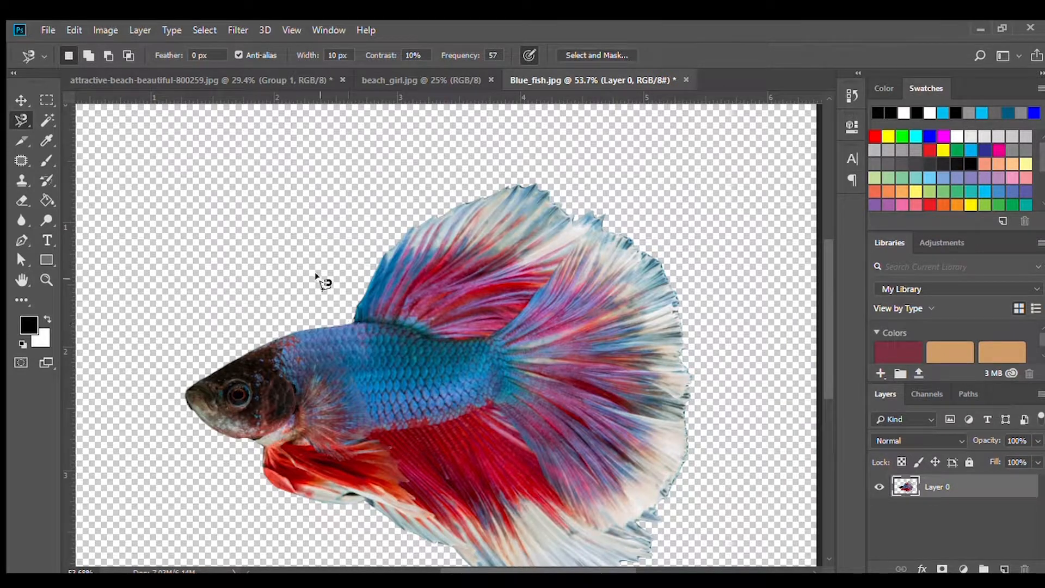
click(354, 323)
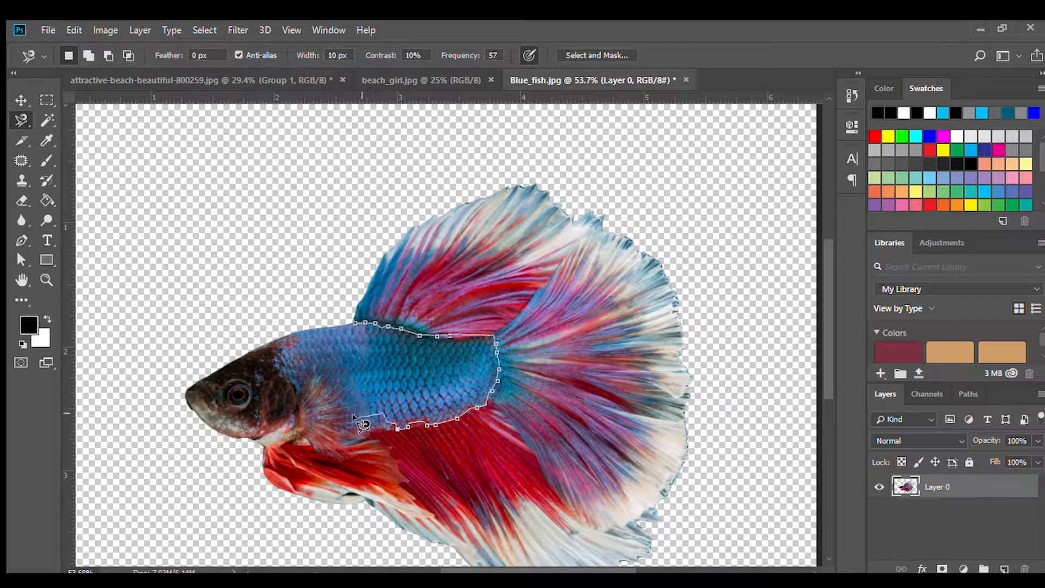
click(353, 320)
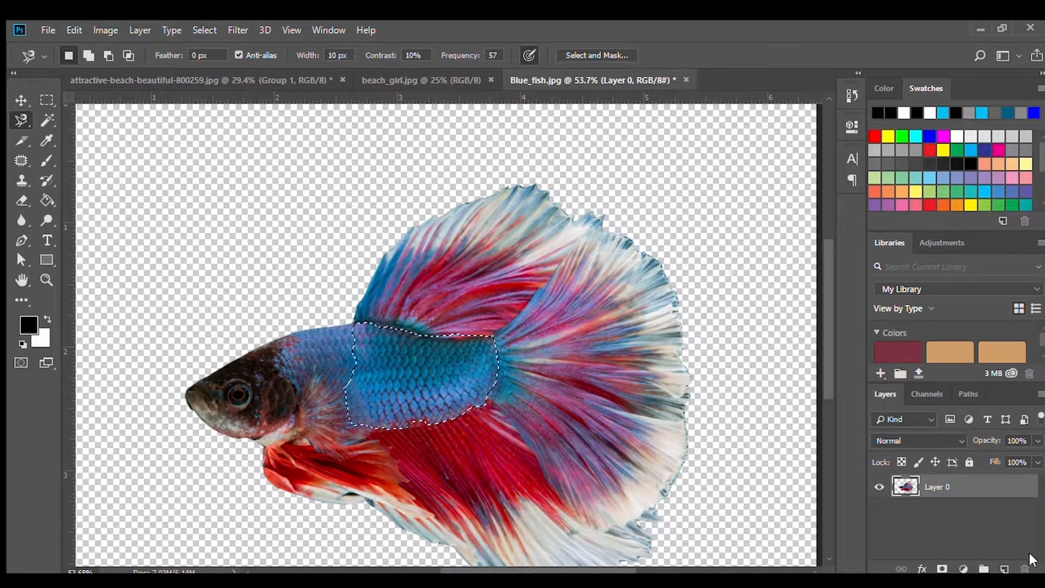
click(1002, 569)
double_click(940, 487)
text(Scales)
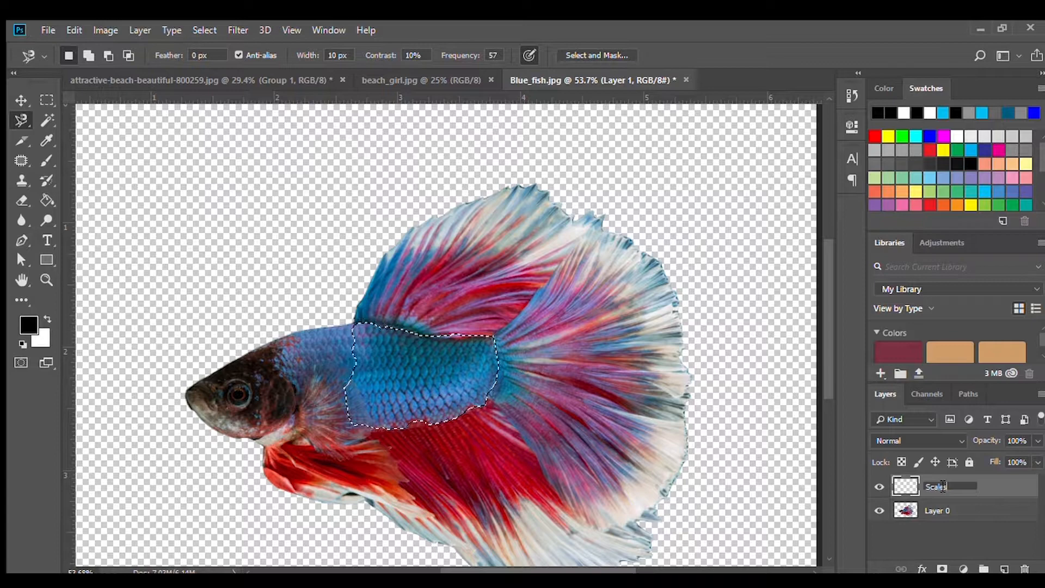
key(Return)
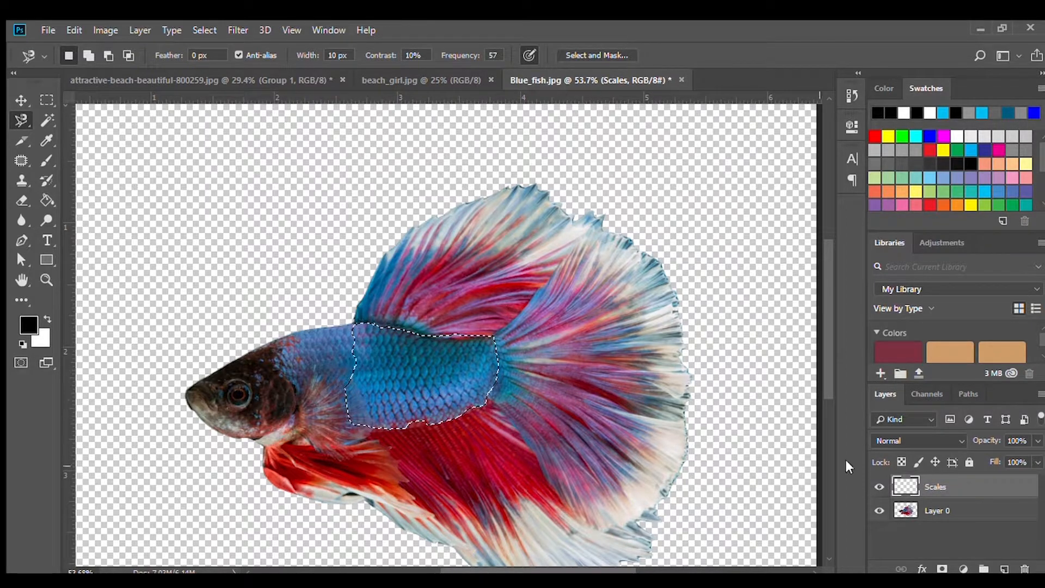
key(ctrl+v)
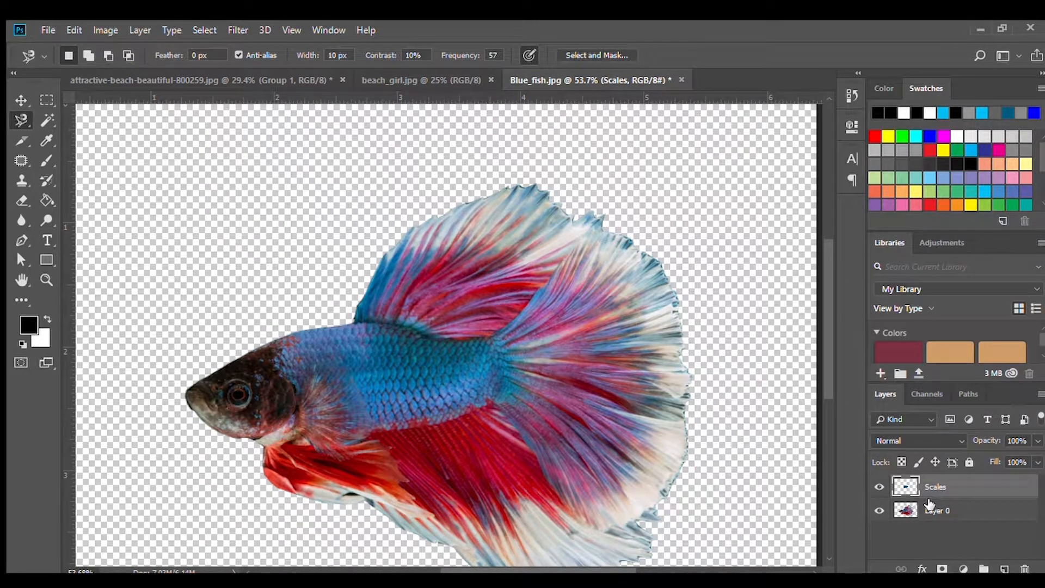
Lasso the tail fin on Layer 0 and paste it onto a new layer named Fin
click(933, 510)
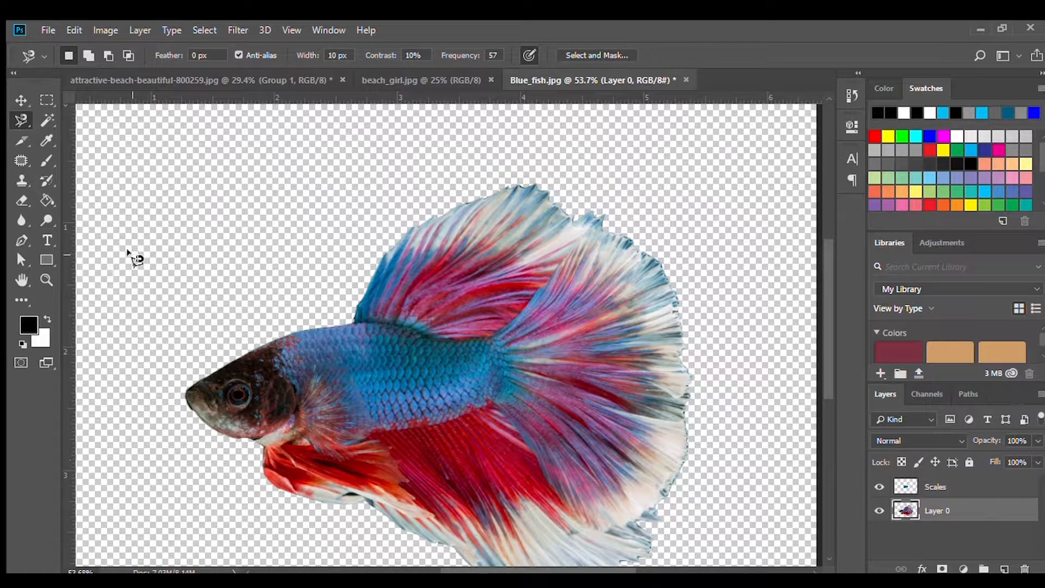
click(492, 337)
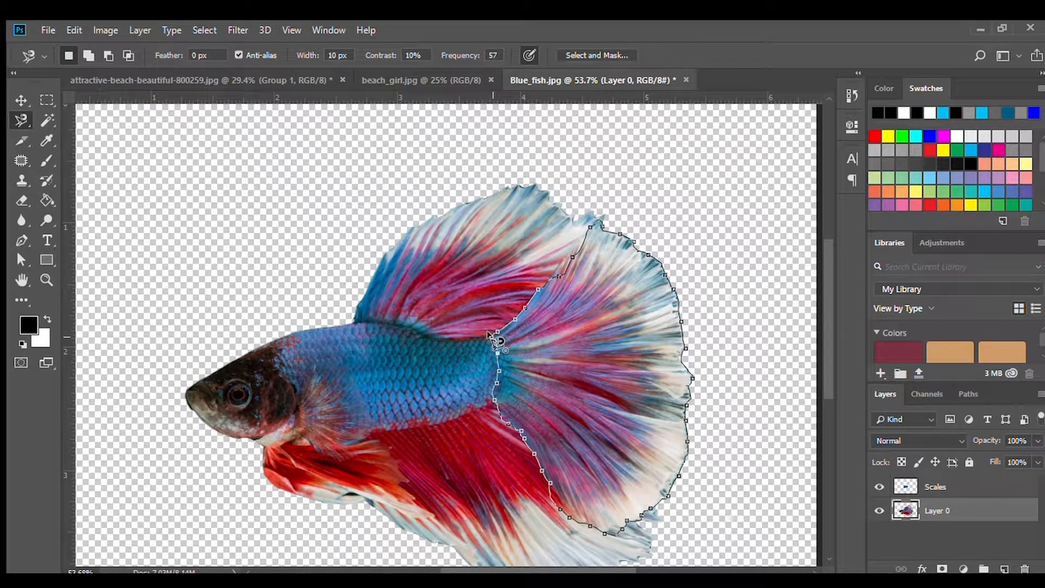
click(489, 334)
click(1003, 568)
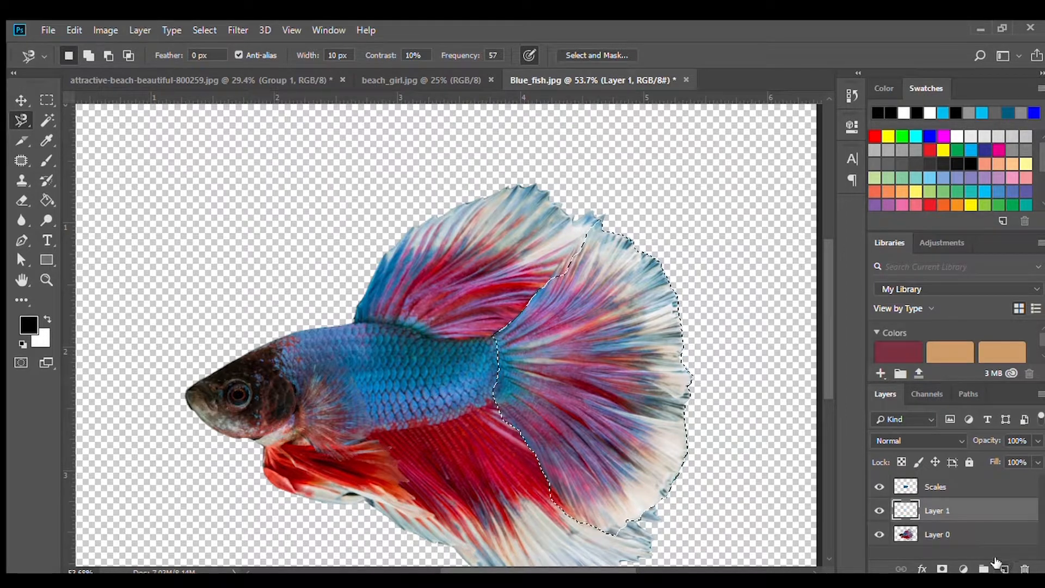
double_click(936, 511)
text(Fin)
key(Return)
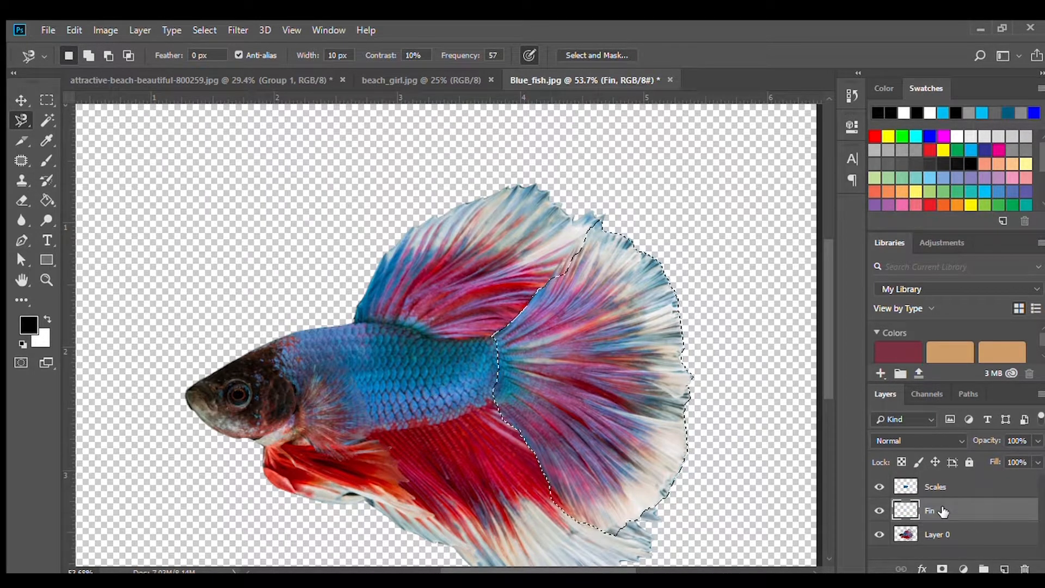
key(ctrl+v)
Hide Layer 0, which holds the full fish
click(879, 534)
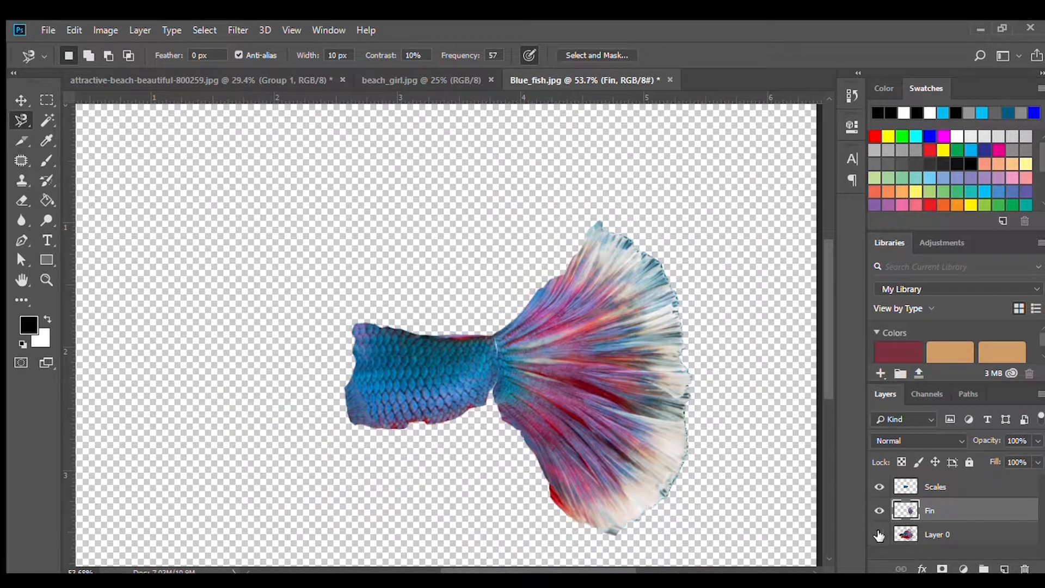
click(880, 535)
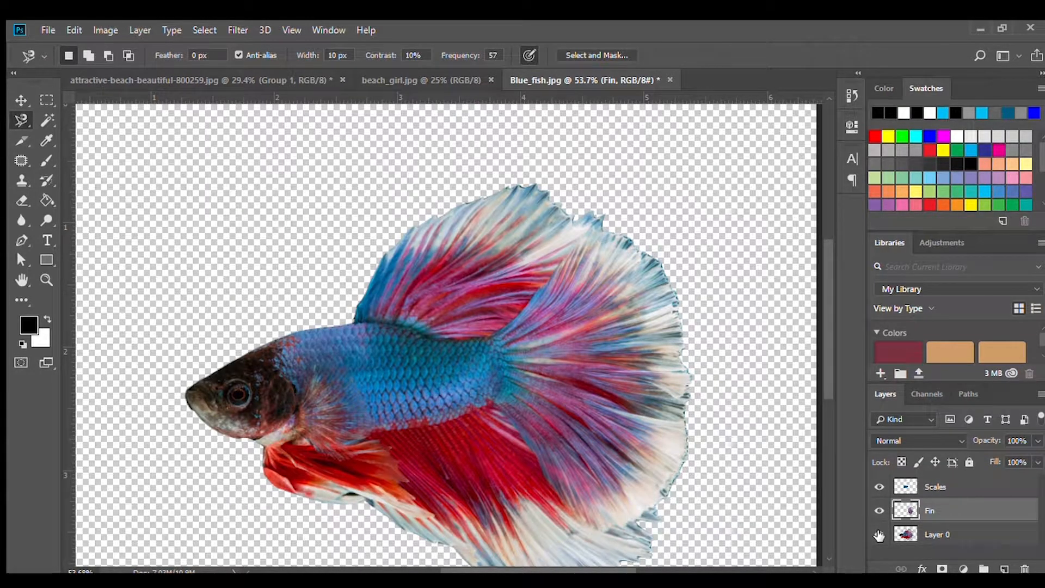
click(880, 535)
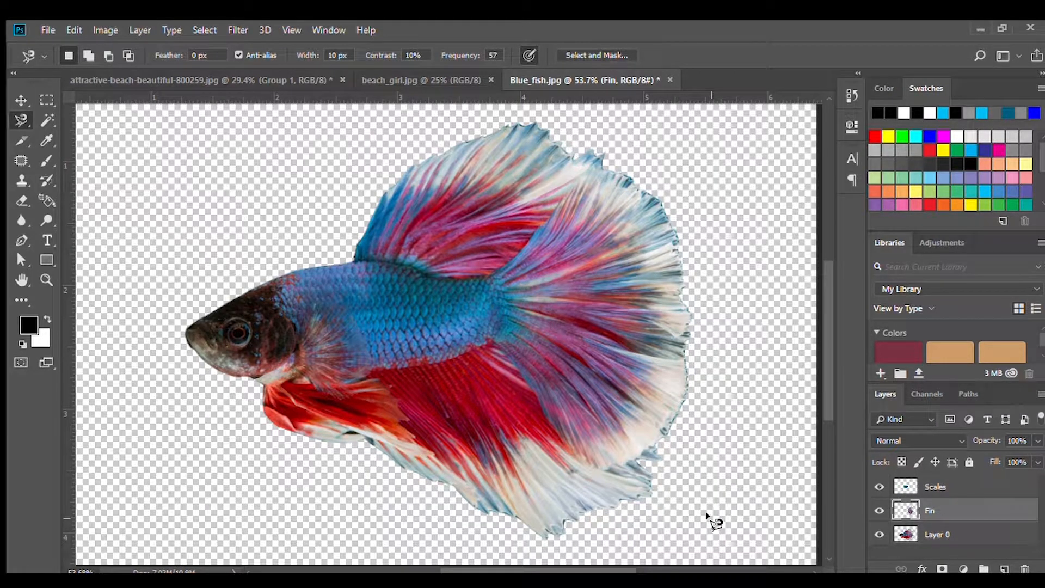
click(879, 535)
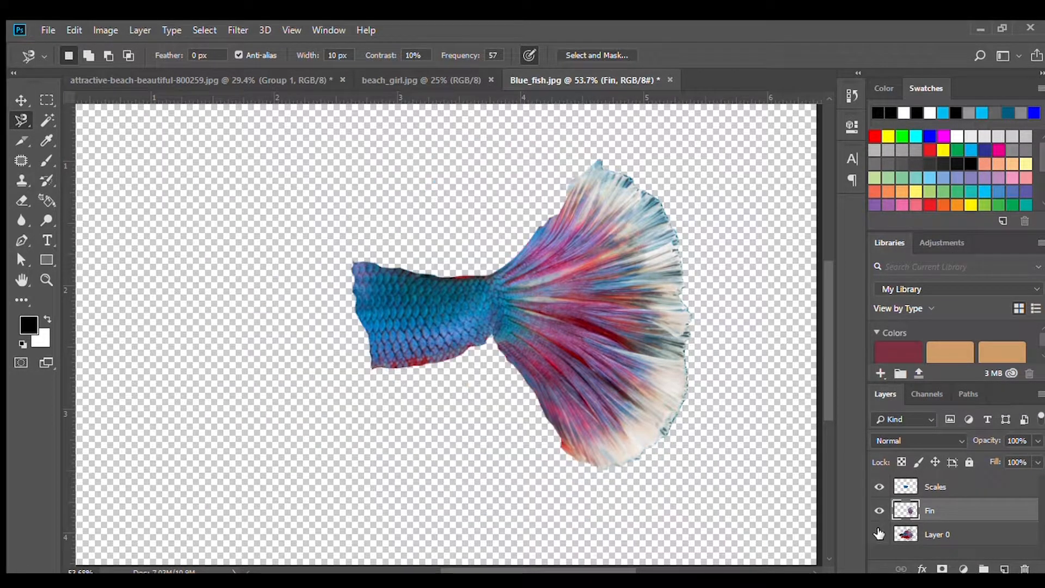
Move the scales piece toward the left of the canvas and the fin piece toward the right, well apart
click(21, 100)
drag(427, 306, 290, 283)
drag(621, 279, 716, 232)
click(317, 296)
drag(318, 296, 267, 321)
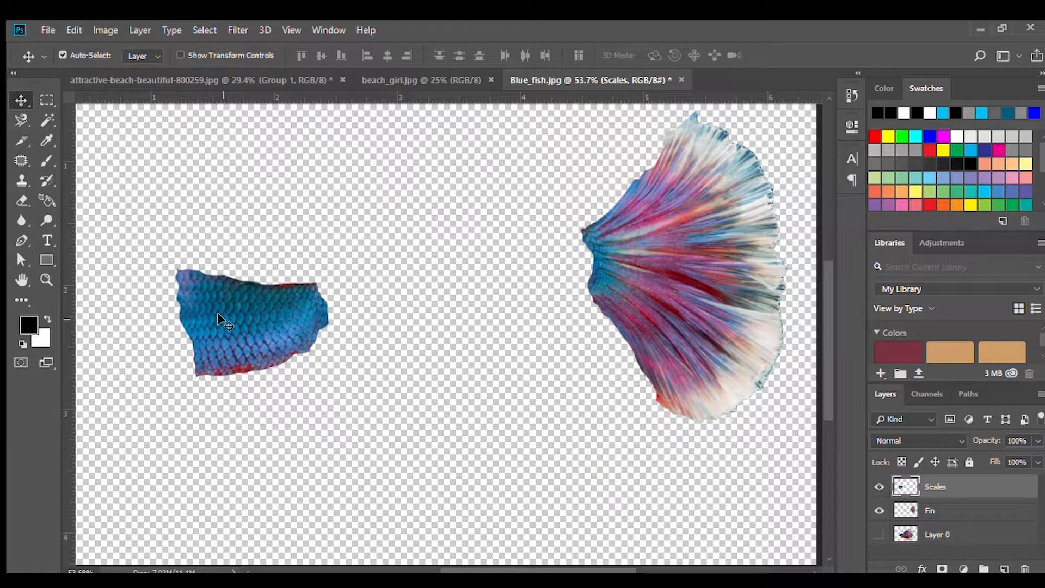
drag(225, 326, 273, 271)
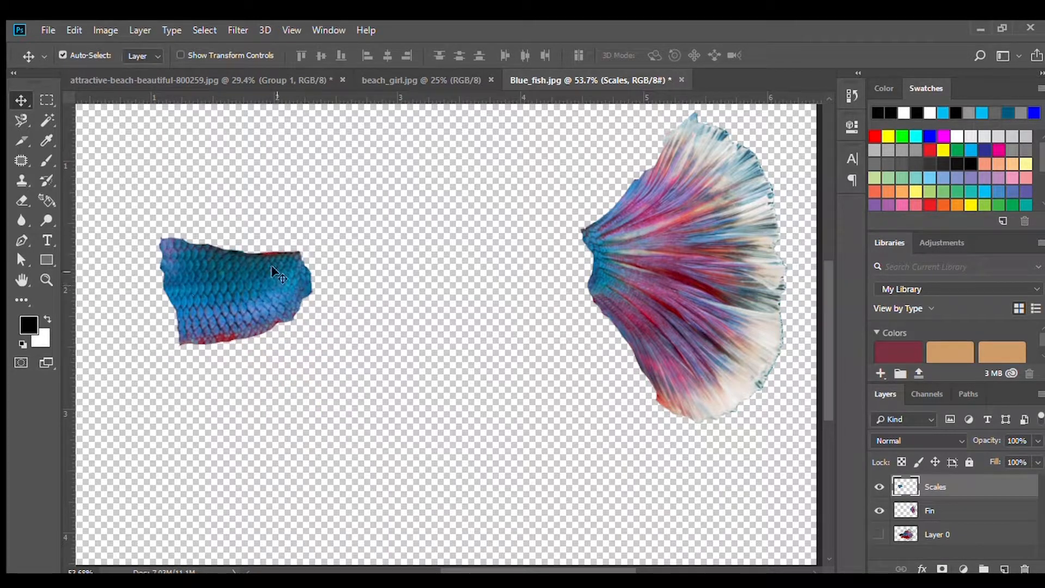
Select the left strip of the scales piece and move it left to open a gap beside the rest
click(52, 100)
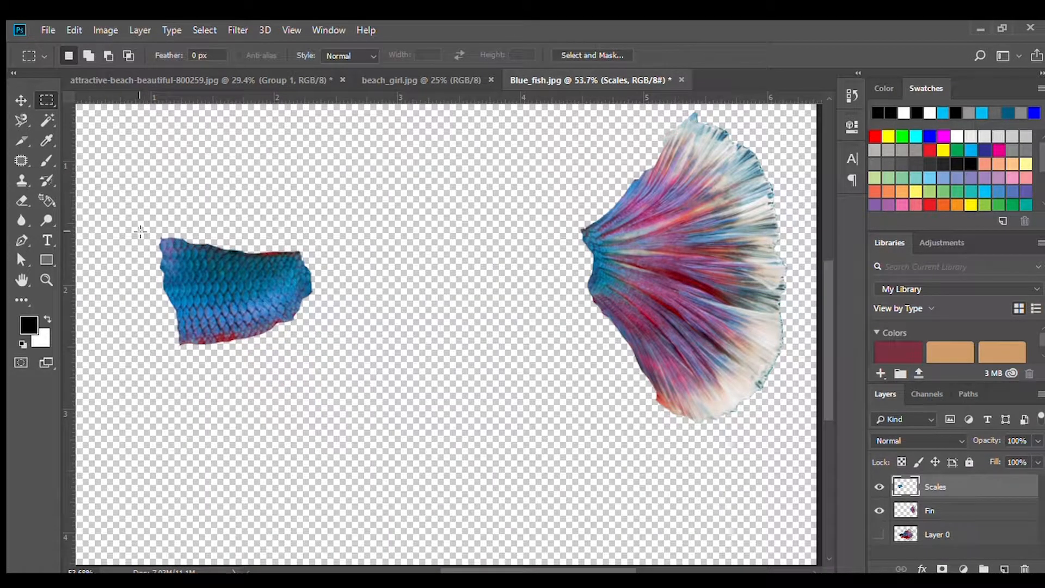
drag(187, 236, 196, 299)
drag(193, 354, 193, 359)
click(21, 99)
drag(162, 242, 95, 251)
Select the right part of the scales piece and move it right to open a second gap
click(47, 100)
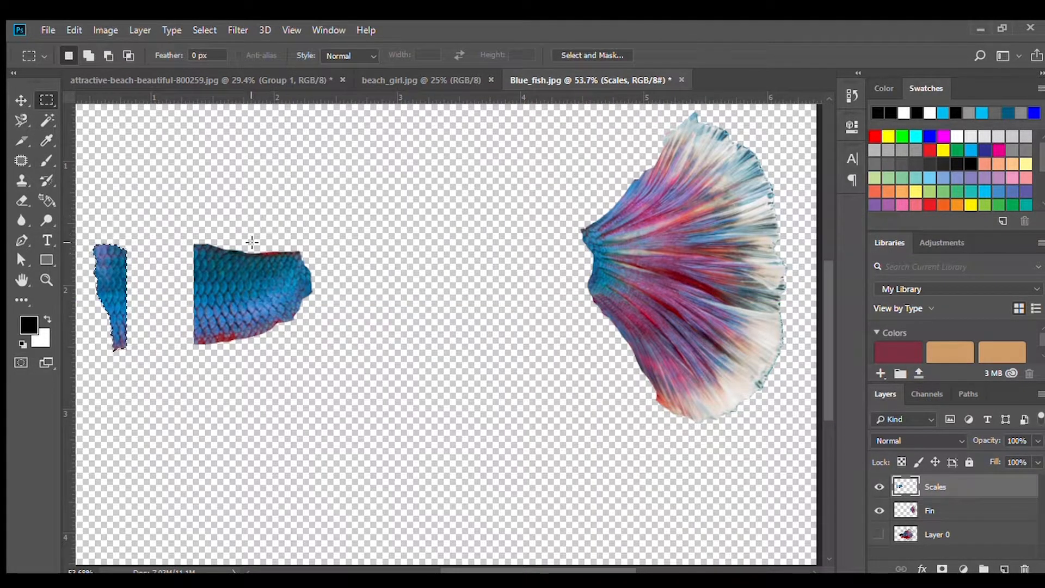
drag(248, 235, 321, 346)
click(21, 100)
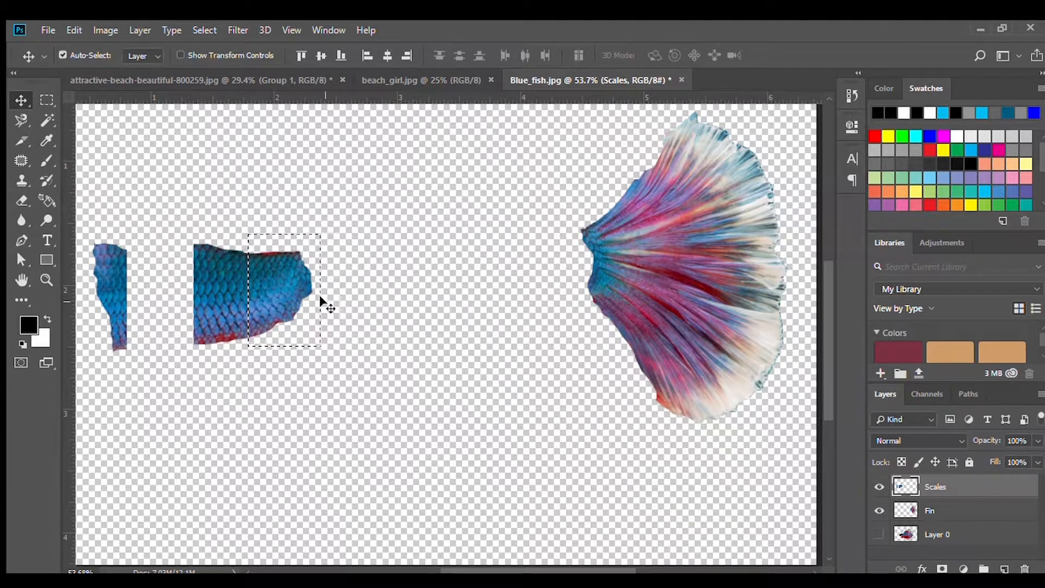
drag(280, 298, 341, 299)
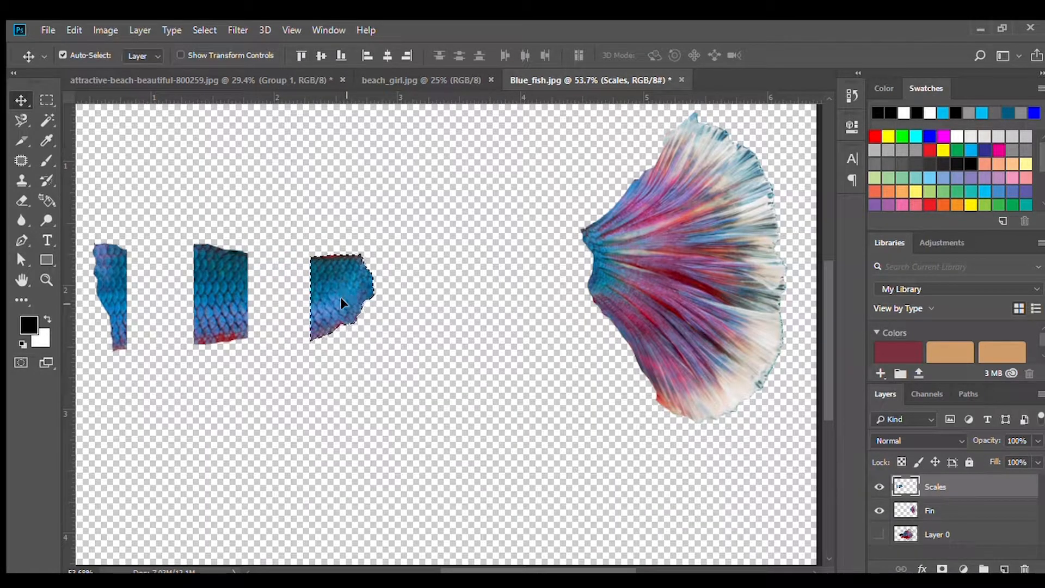
Select the gap between the left strip and the middle scales piece and fill it with matching scale texture
click(45, 95)
drag(127, 251, 197, 253)
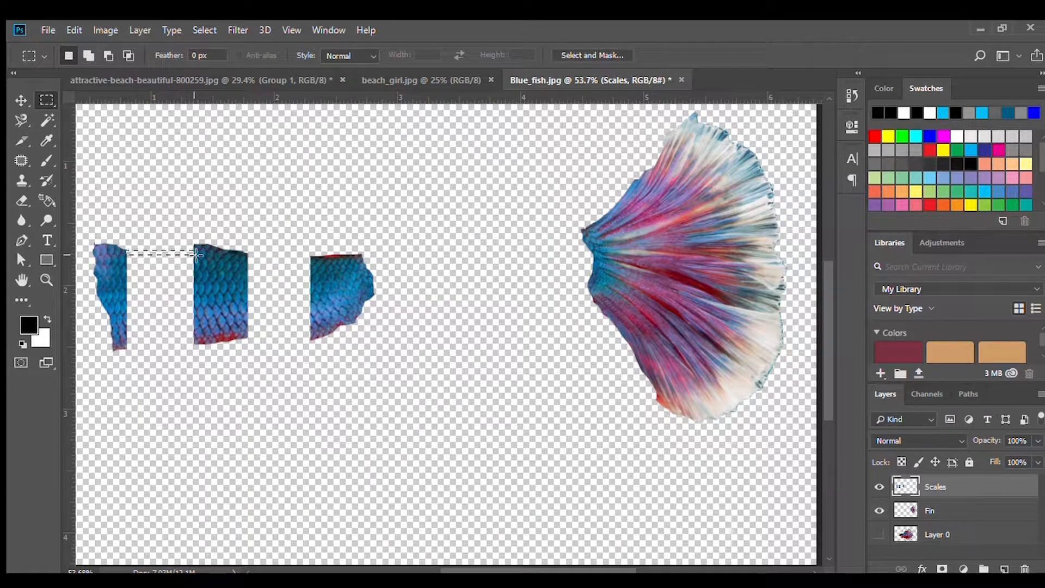
drag(204, 322, 196, 345)
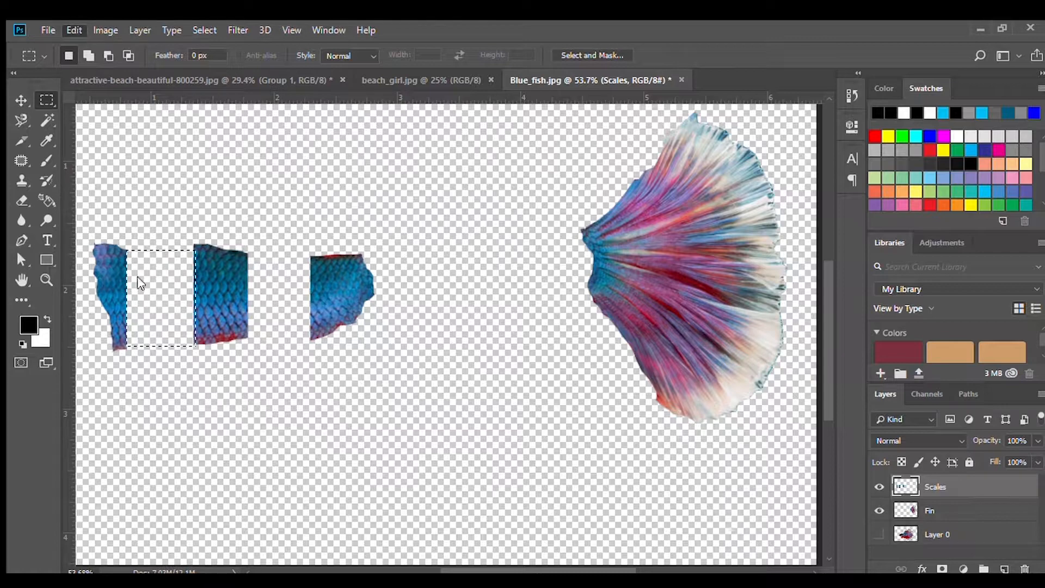
key(i)
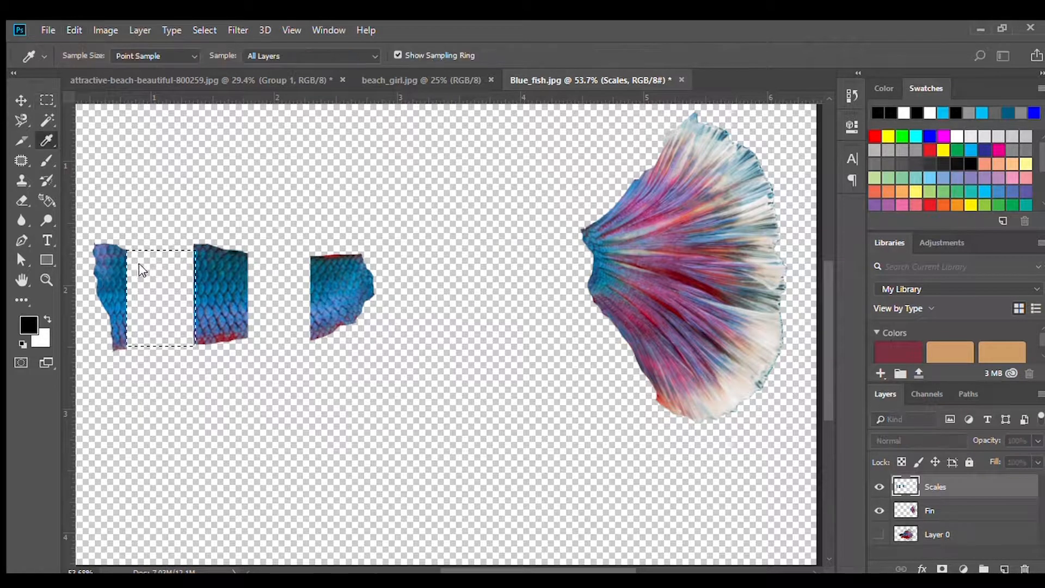
click(364, 210)
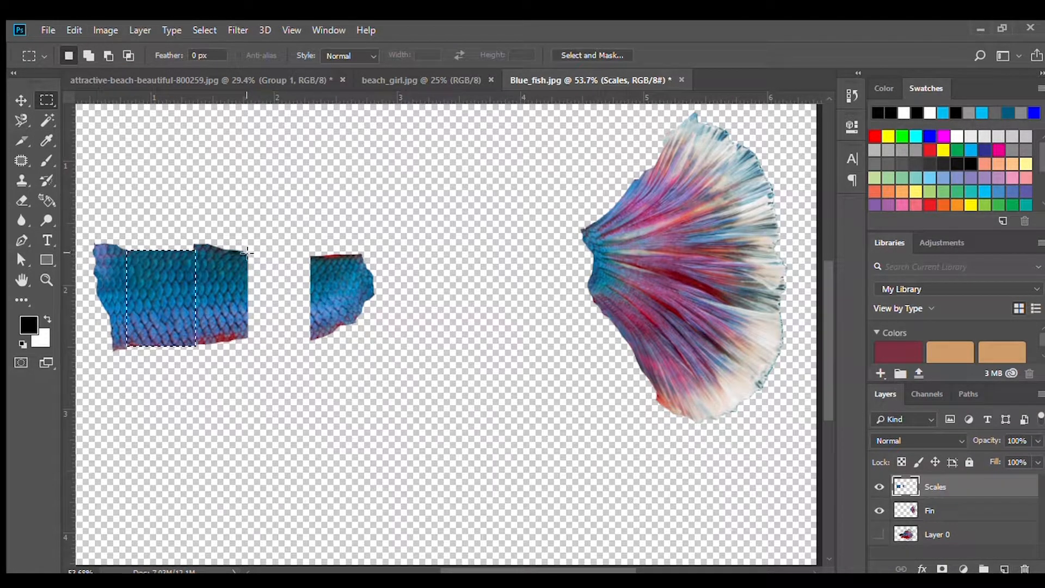
Select the second gap between the scales pieces, fill it with matching scale texture, and clear the selection
drag(248, 252, 311, 339)
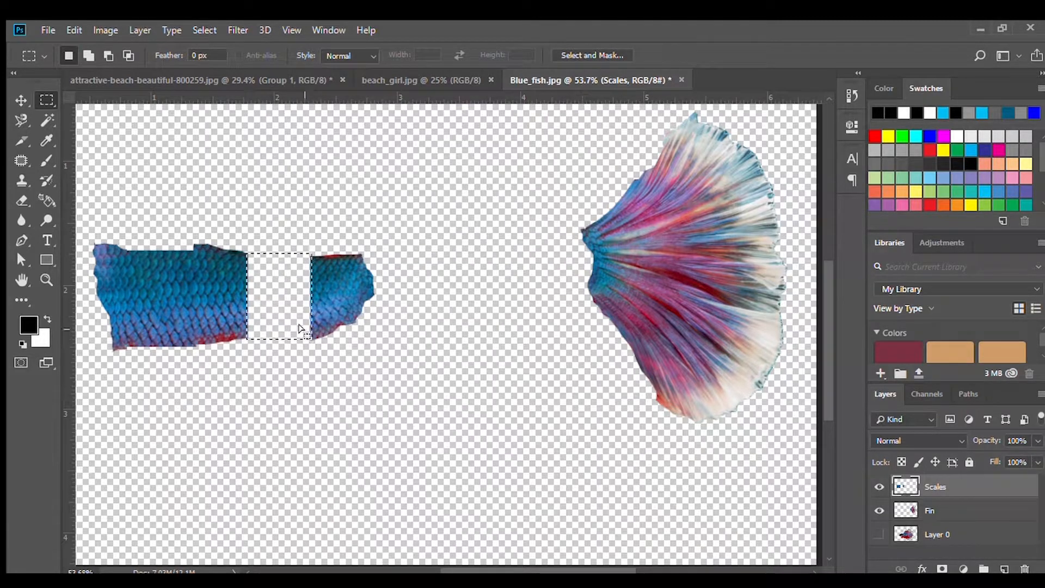
key(i)
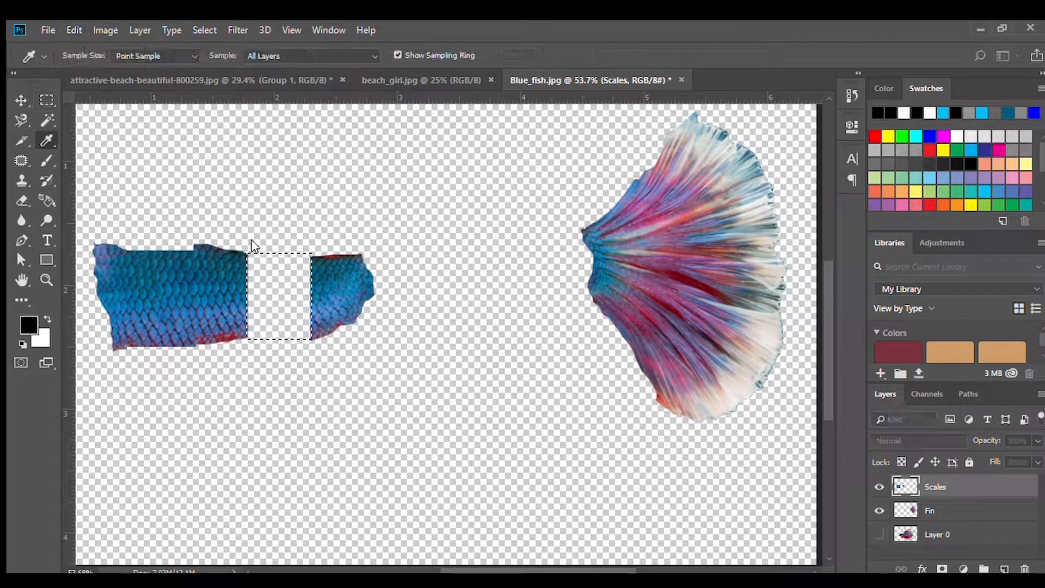
click(367, 203)
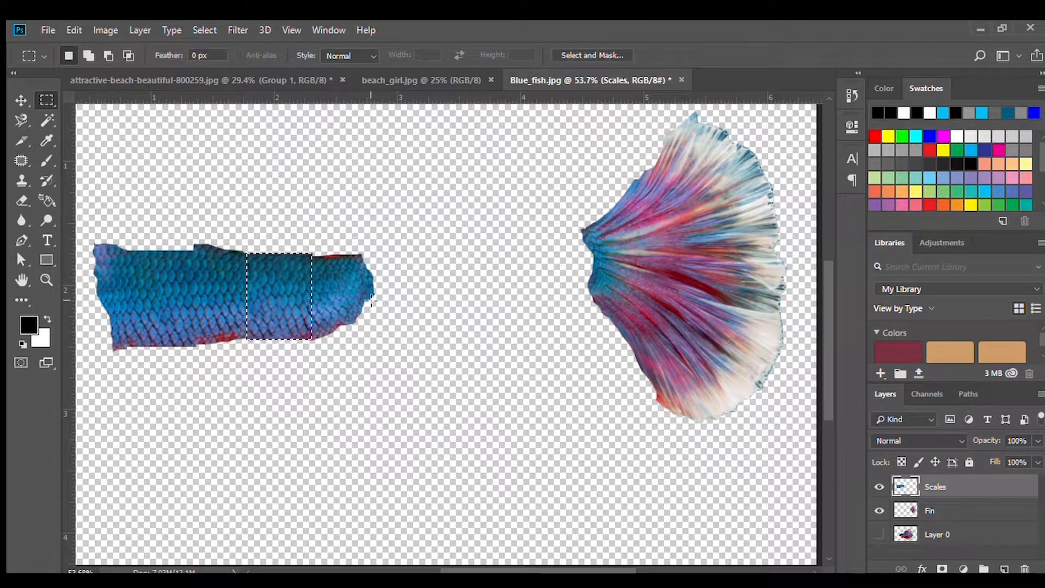
click(296, 254)
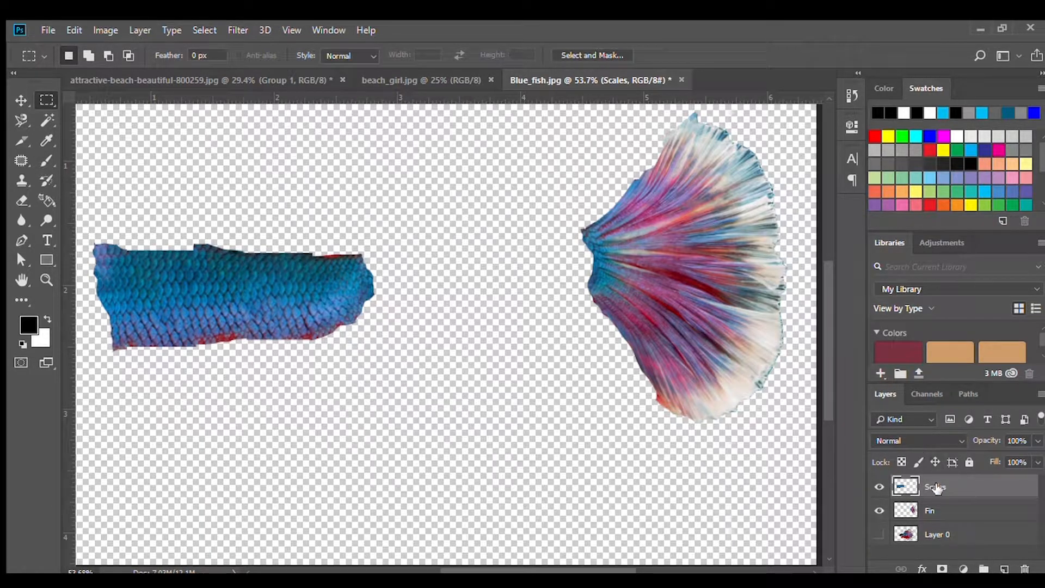
Duplicate the scales strip, place the copy directly below it, merge the two layers, and move the result up and right
key(ctrl+j)
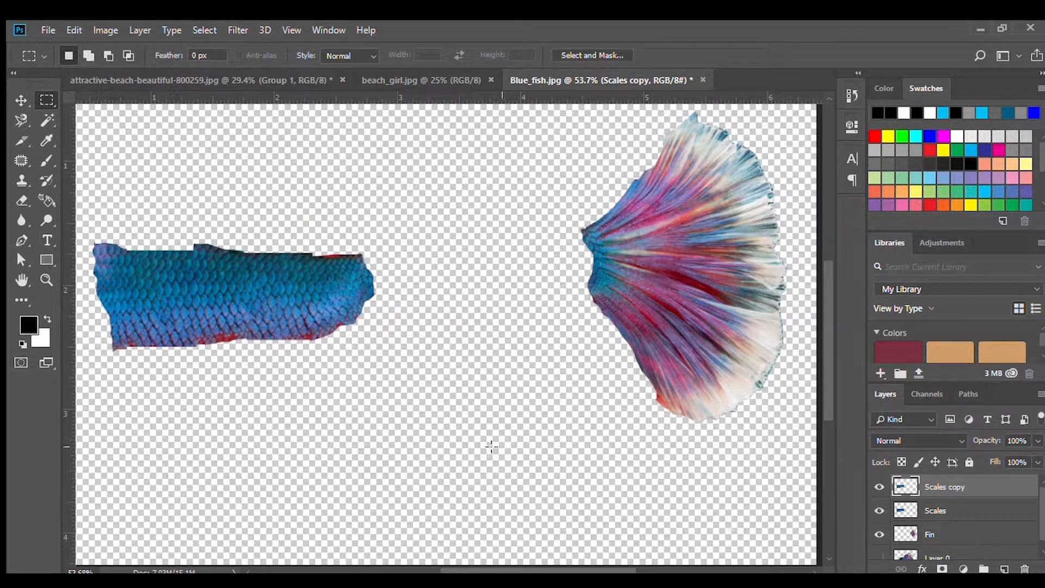
key(v)
drag(224, 280, 238, 365)
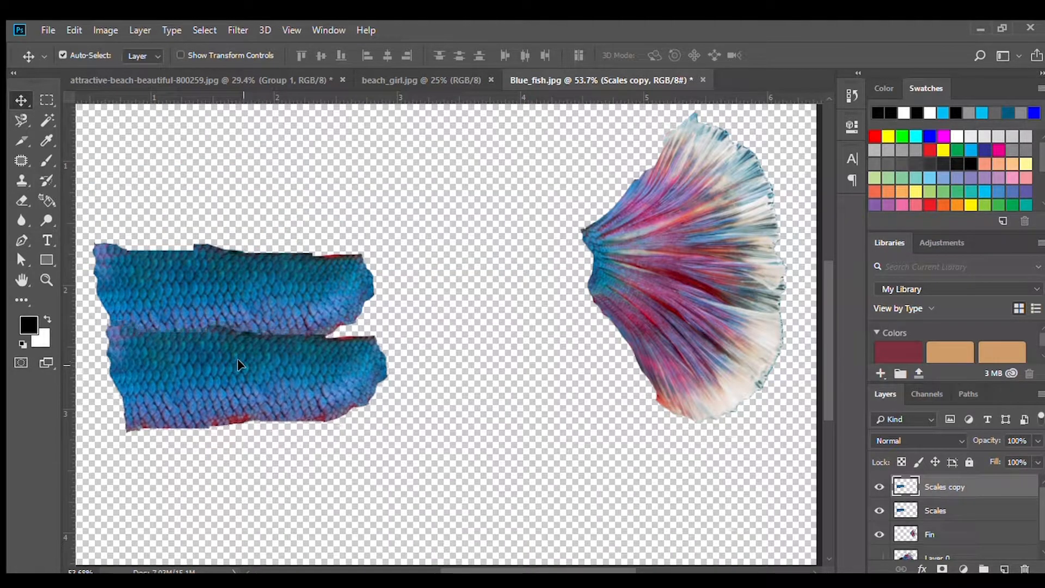
shift+click(972, 511)
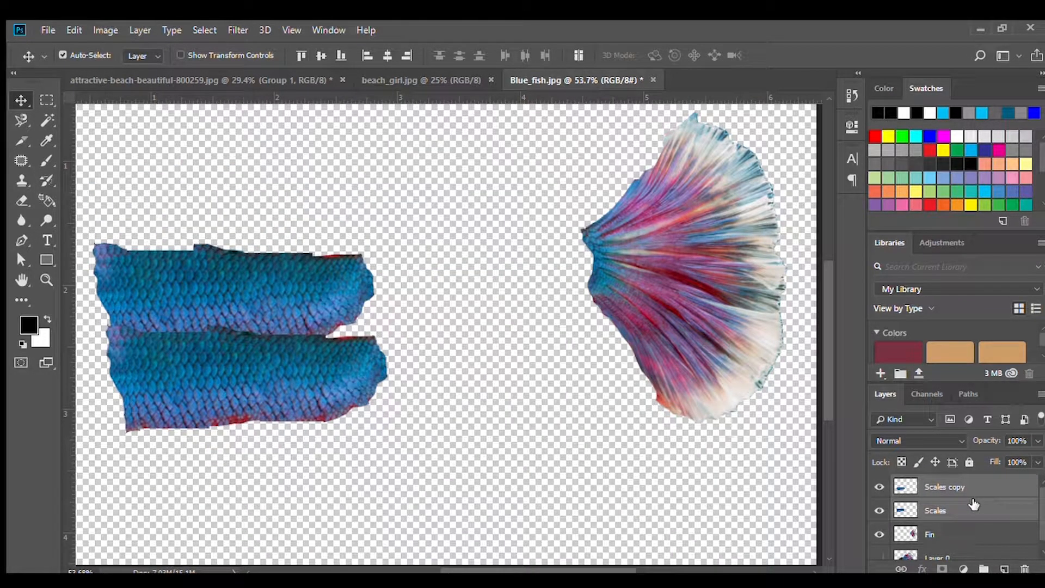
key(ctrl+e)
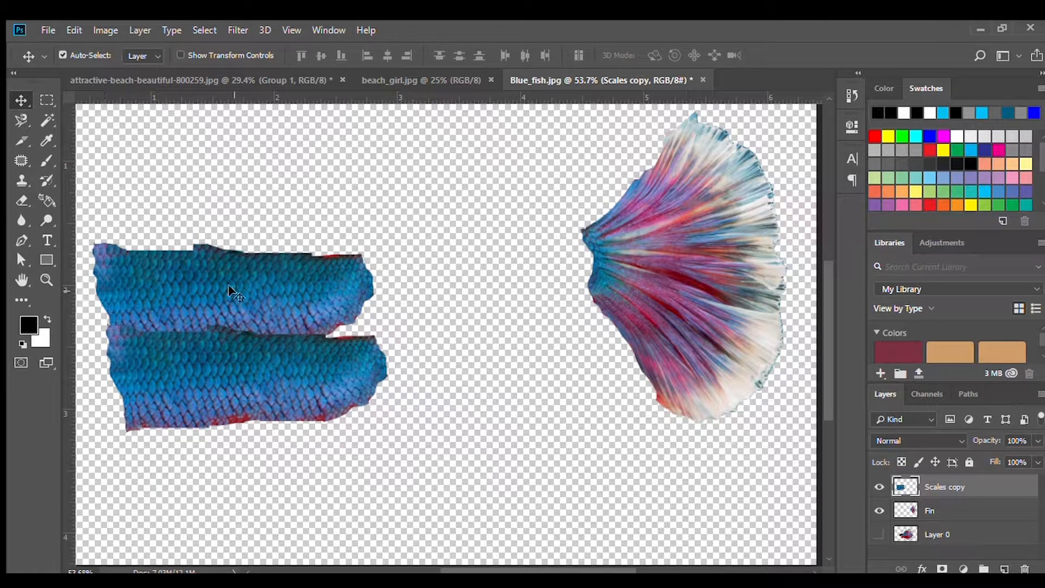
drag(240, 285, 274, 247)
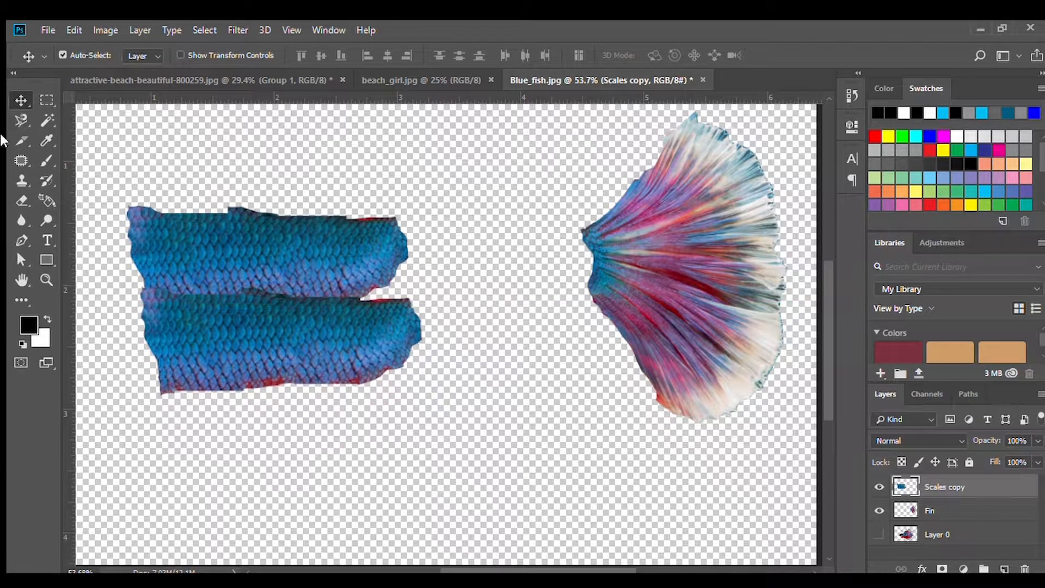
Patch the left end of the seam between the two stacked scales strips with clean scale texture
click(18, 161)
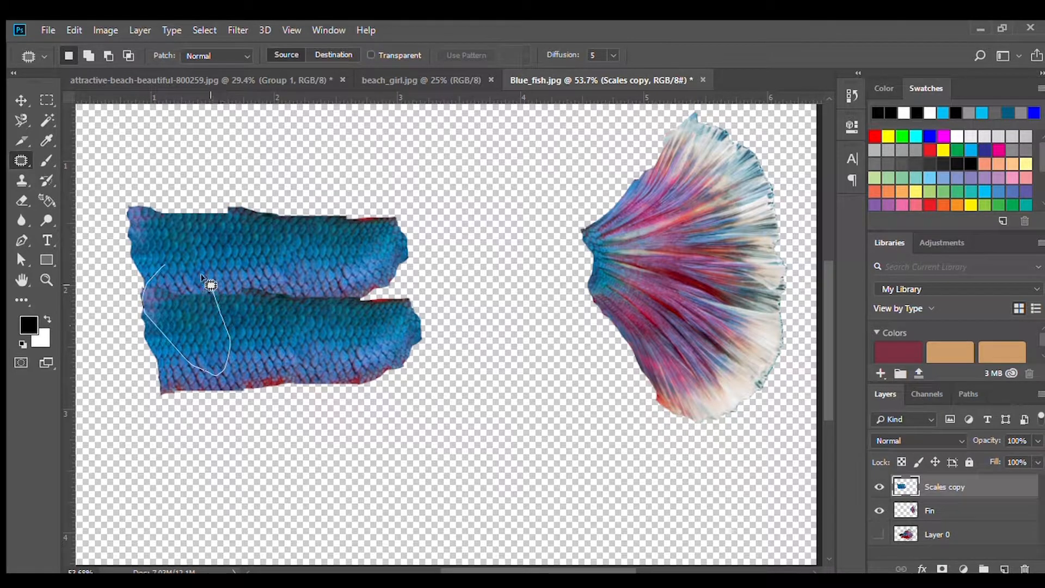
drag(157, 296, 231, 228)
click(320, 319)
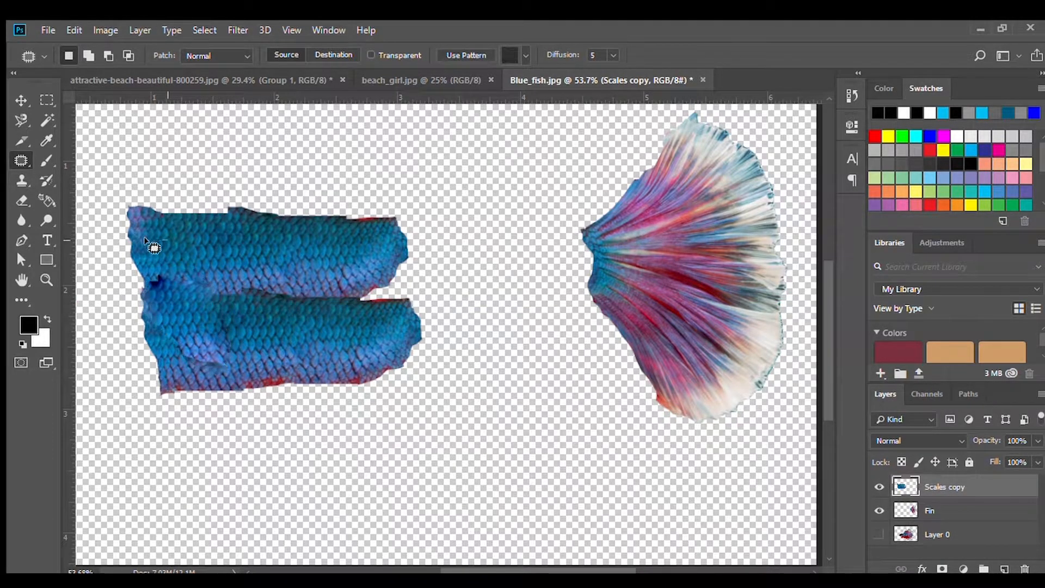
drag(158, 241, 165, 240)
mouse_move(158, 269)
mouse_down()
mouse_move(196, 234)
mouse_move(189, 299)
mouse_up()
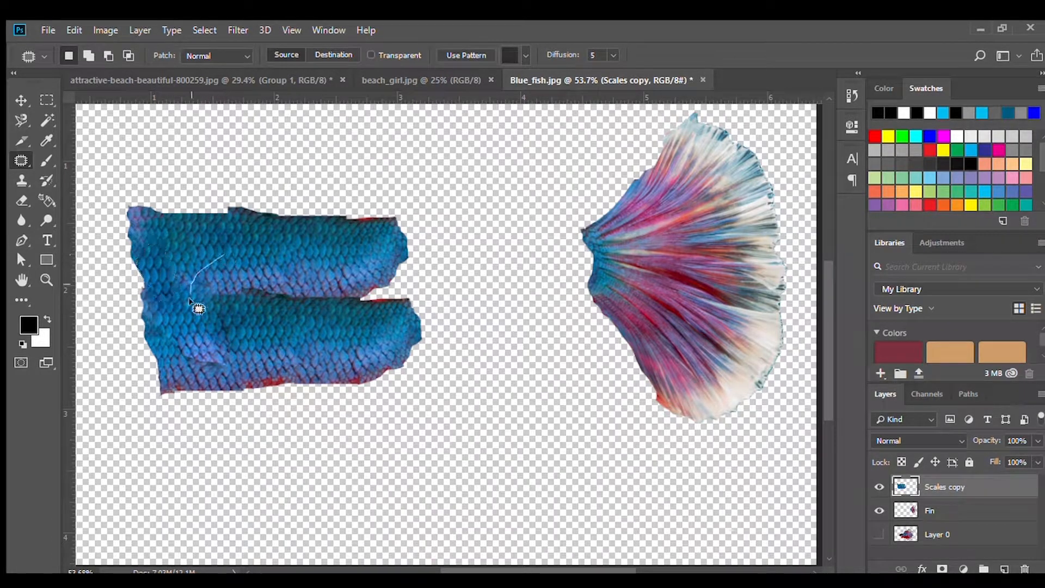
Patch the rest of the horizontal seam toward the notch at the right end, then clear the selection
drag(217, 261, 224, 255)
drag(238, 278, 260, 327)
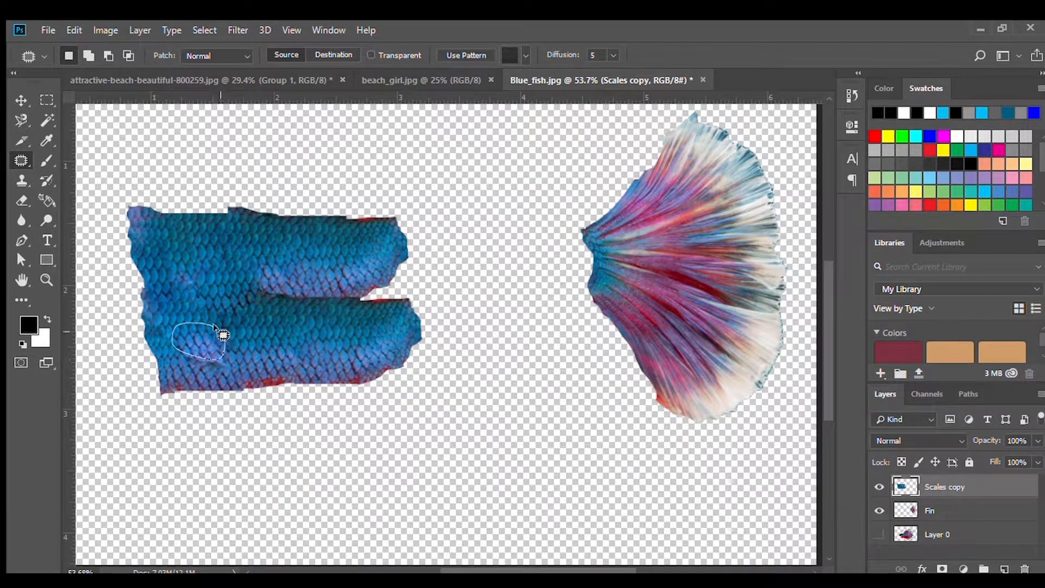
drag(299, 260, 247, 297)
drag(268, 257, 272, 258)
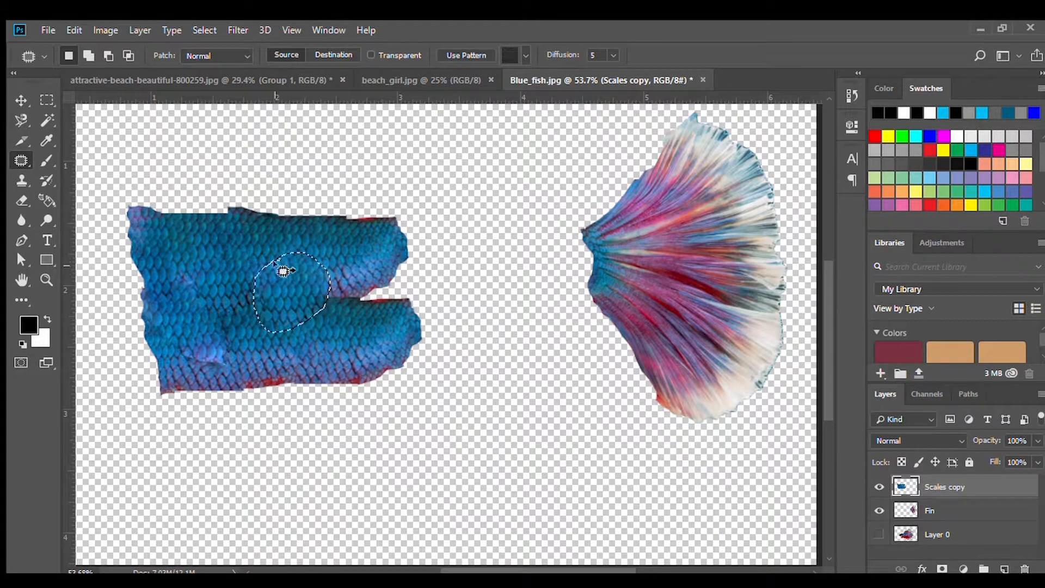
drag(342, 251, 301, 287)
drag(328, 241, 330, 247)
drag(325, 263, 228, 264)
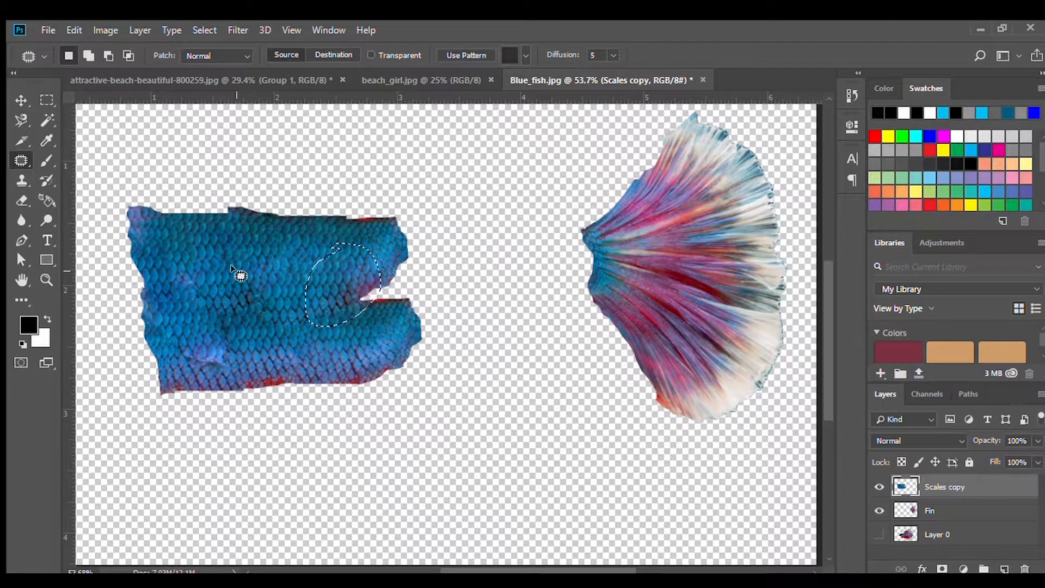
key(ctrl+d)
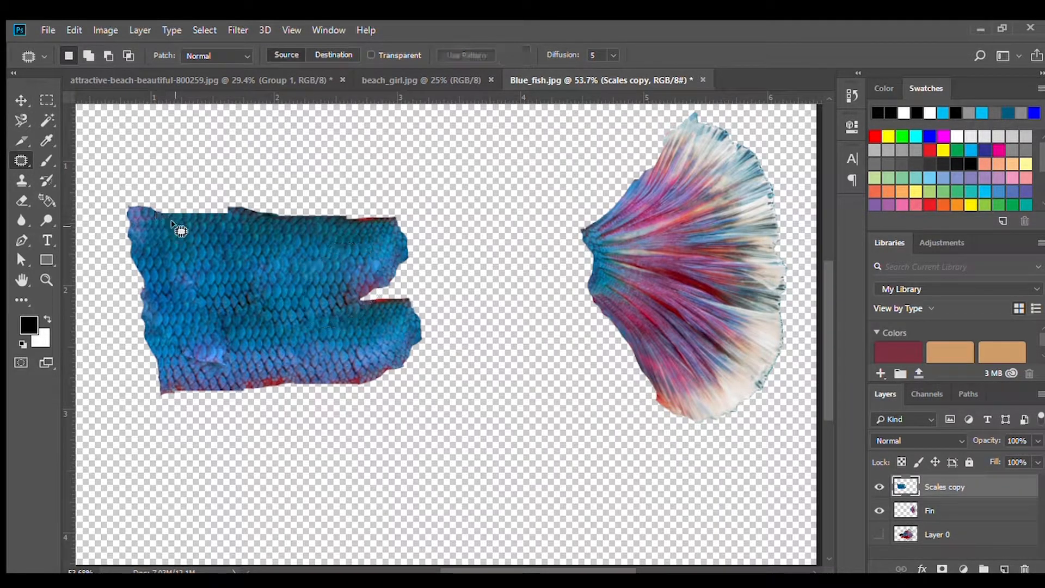
Duplicate the scales piece, extend it to the right with the copy, merge both layers, and move the result clear of the fin
key(ctrl+j)
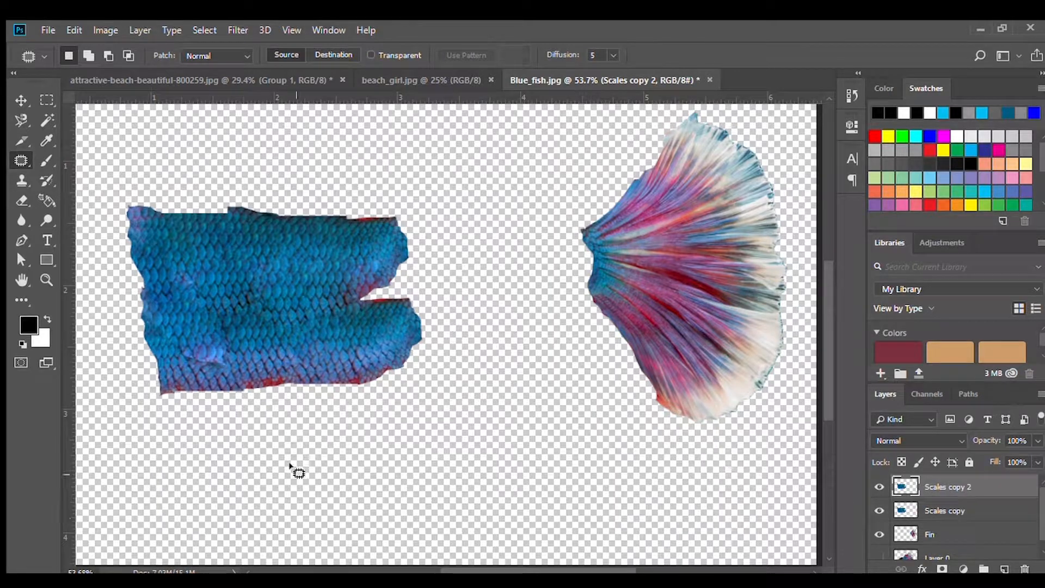
drag(265, 402, 275, 397)
key(ctrl+d)
key(v)
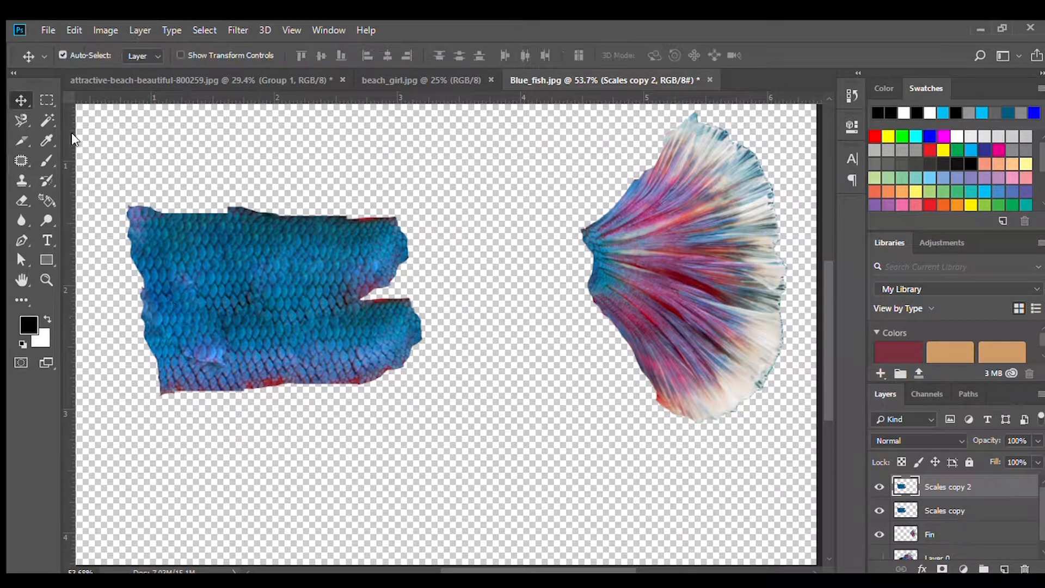
mouse_move(284, 355)
mouse_down()
mouse_move(322, 502)
mouse_move(292, 495)
mouse_move(580, 358)
mouse_move(462, 342)
mouse_move(492, 341)
mouse_move(471, 349)
mouse_up()
click(948, 512)
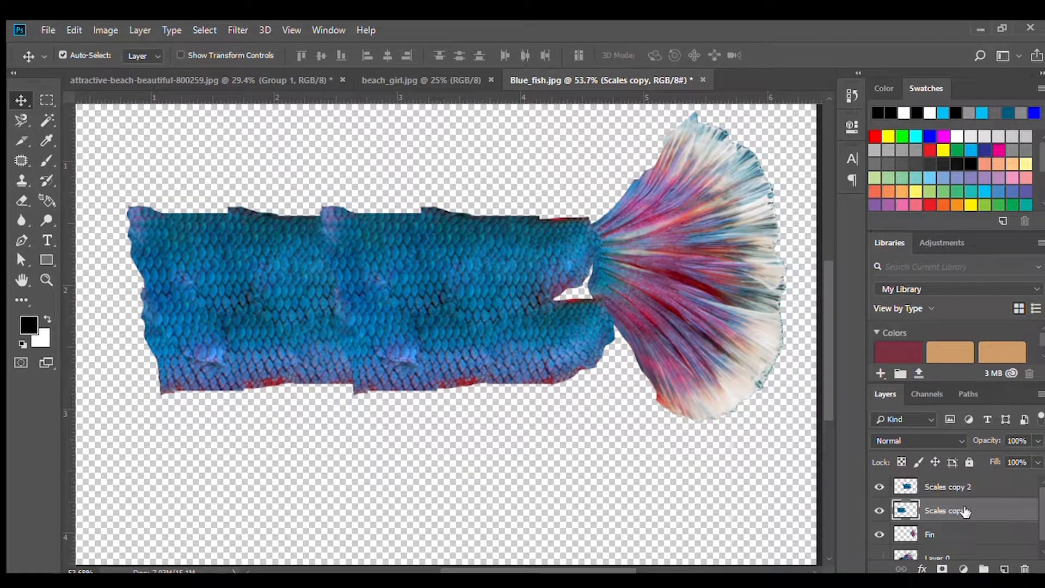
ctrl+click(967, 493)
key(ctrl+e)
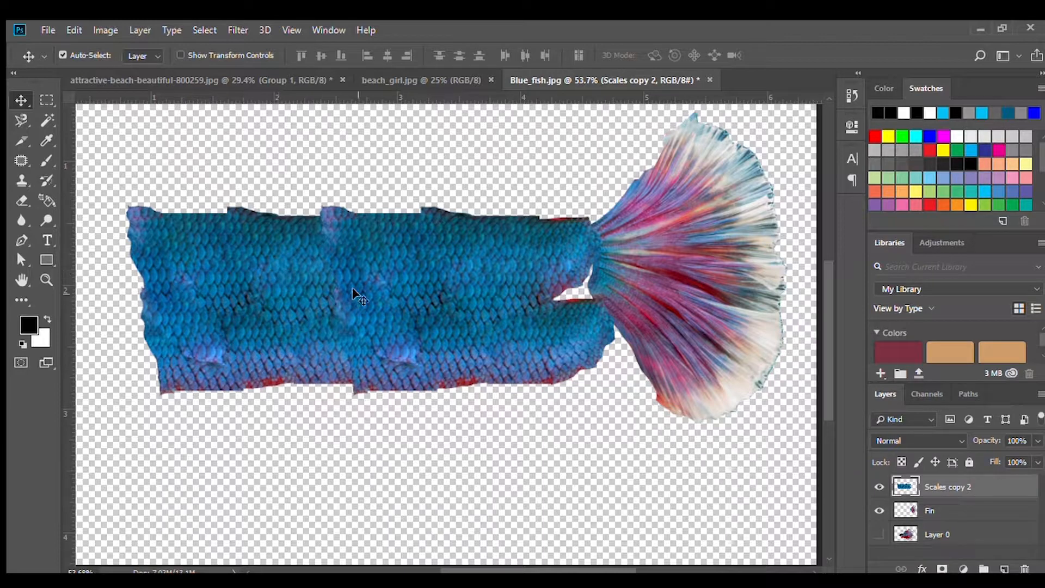
drag(353, 294, 305, 321)
Patch the vertical seam in the middle of the widened scales piece with neighbouring scale texture
click(21, 161)
mouse_move(251, 288)
mouse_down()
mouse_move(278, 264)
mouse_move(289, 306)
mouse_move(345, 336)
mouse_move(216, 279)
mouse_up()
drag(334, 297, 236, 334)
mouse_move(333, 345)
mouse_down()
mouse_move(293, 336)
mouse_move(348, 342)
mouse_up()
drag(323, 350, 225, 347)
key(ctrl+j)
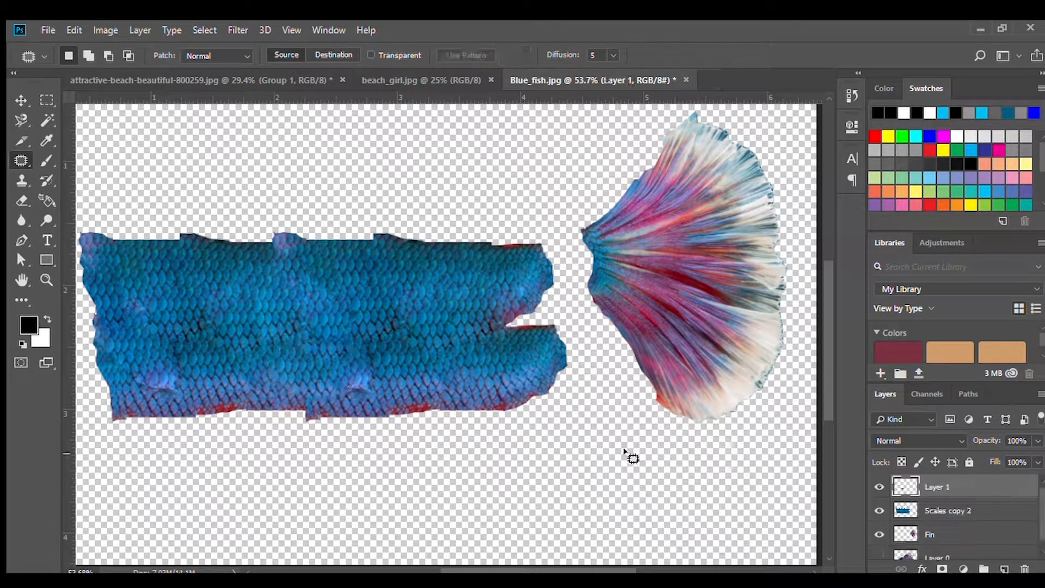
click(21, 100)
mouse_move(316, 371)
mouse_down()
mouse_move(273, 471)
mouse_move(316, 371)
mouse_up()
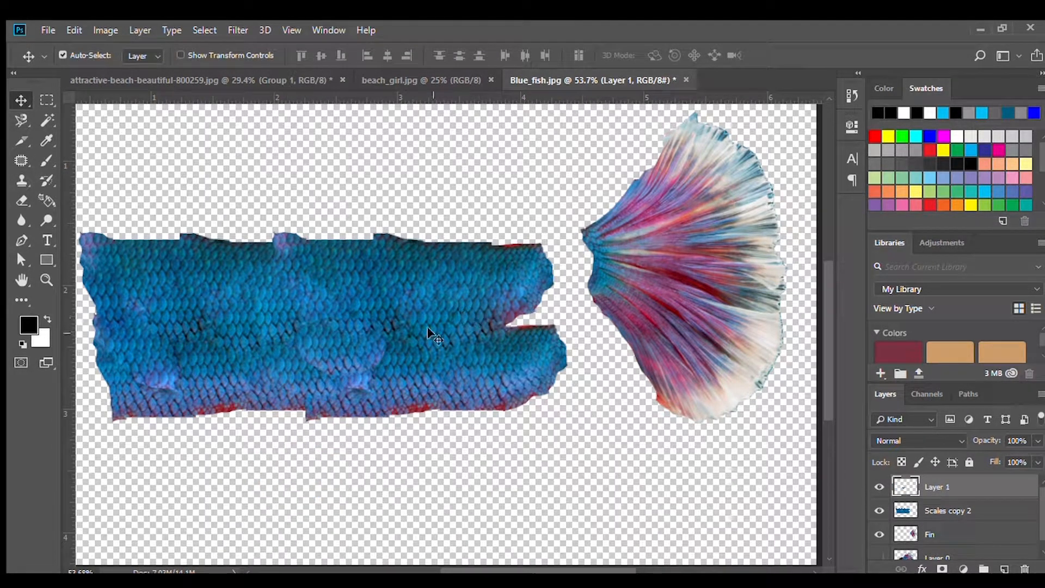
key(ctrl+e)
Duplicate the wide scales piece, place the copy below so it overlaps the lower edge, and merge both layers
key(ctrl+j)
drag(296, 305, 323, 440)
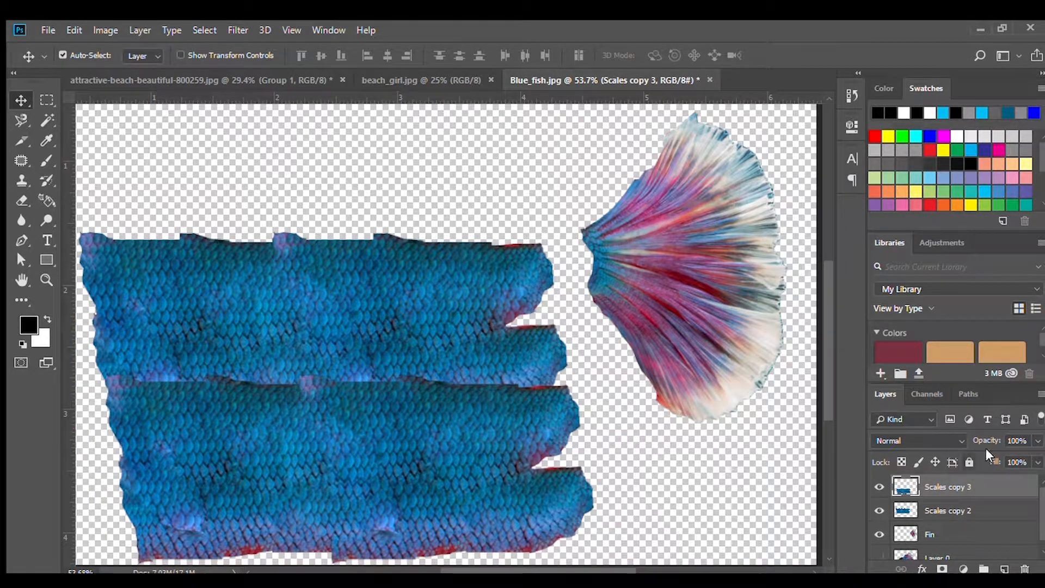
shift+click(967, 509)
key(ctrl+e)
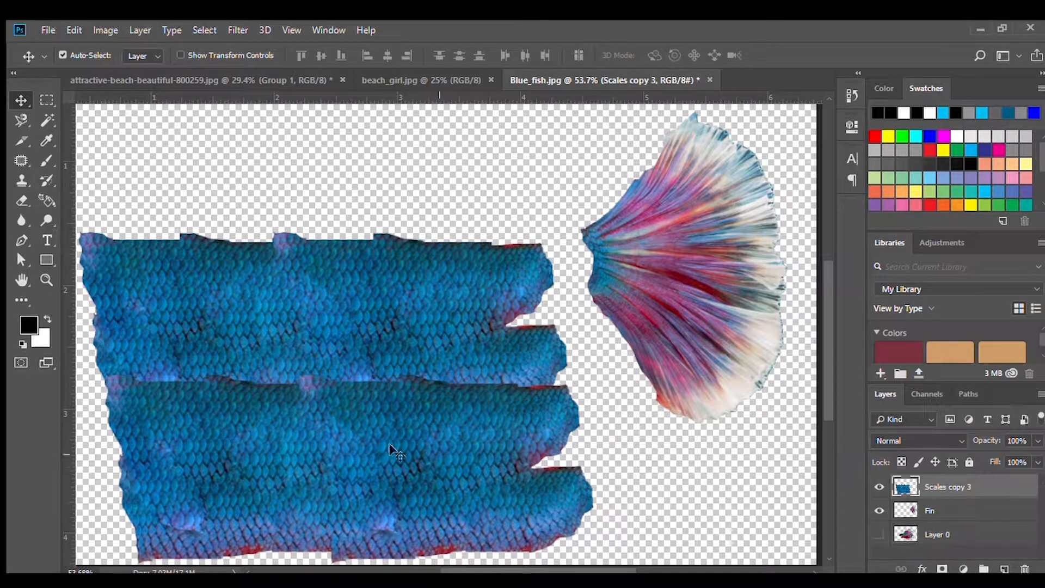
Patch the left and middle parts of the horizontal seam between the upper and lower scales blocks
click(20, 161)
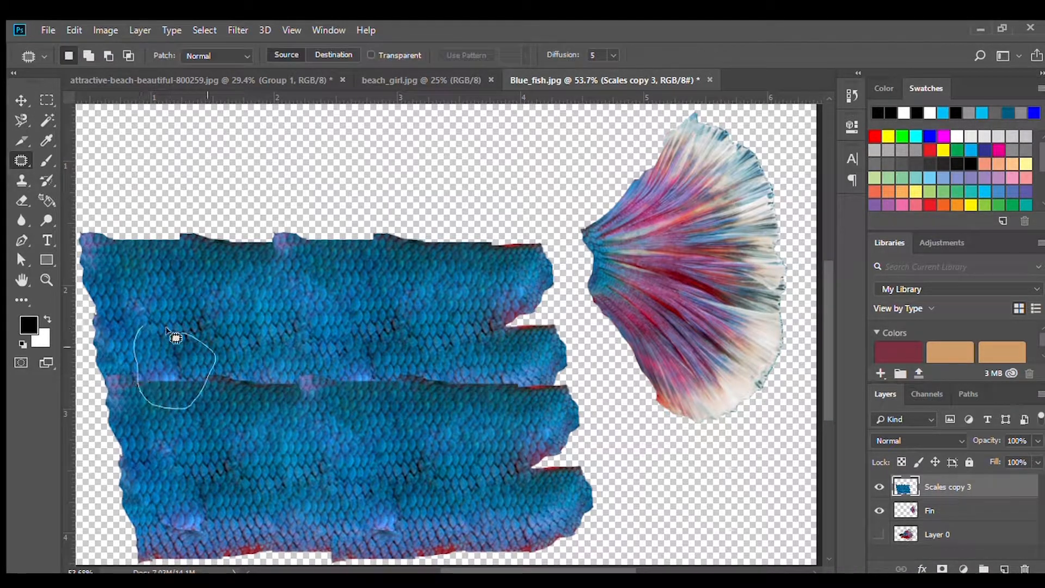
drag(168, 330, 144, 326)
drag(177, 363, 212, 323)
mouse_move(238, 320)
mouse_down()
mouse_move(208, 327)
mouse_move(233, 318)
mouse_up()
mouse_move(236, 373)
mouse_down()
mouse_move(304, 330)
mouse_move(283, 317)
mouse_move(315, 324)
mouse_up()
drag(302, 354, 230, 314)
mouse_move(391, 327)
mouse_down()
mouse_move(419, 383)
mouse_move(393, 327)
mouse_up()
drag(343, 352, 243, 301)
Patch the right part of the seam between the upper and lower scales blocks and clear the selection
mouse_move(448, 321)
mouse_down()
mouse_move(352, 360)
mouse_move(434, 320)
mouse_up()
drag(411, 351, 309, 331)
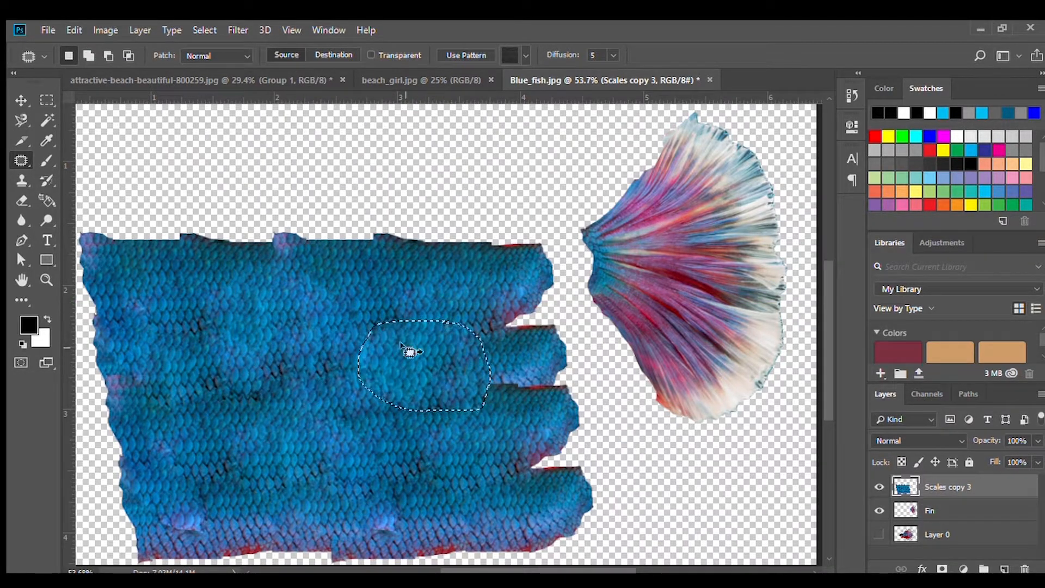
mouse_move(496, 374)
mouse_down()
mouse_move(519, 357)
mouse_move(497, 371)
mouse_up()
drag(520, 382, 399, 337)
mouse_move(504, 294)
mouse_down()
mouse_move(471, 346)
mouse_move(504, 294)
mouse_up()
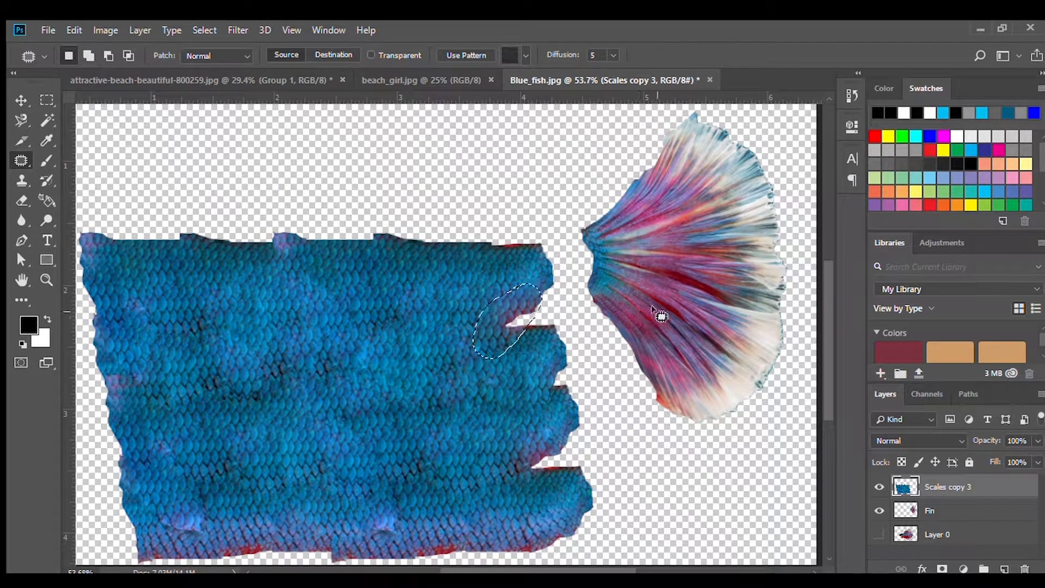
click(468, 377)
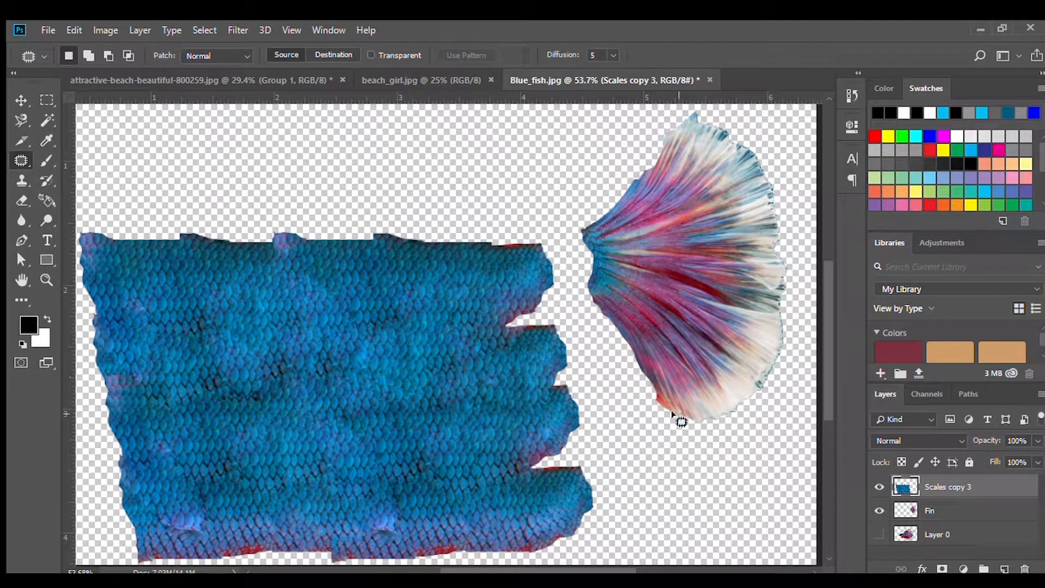
Move the finished scales block up on its canvas and bring a copy into beach_girl.jpg over the woman's body
click(18, 93)
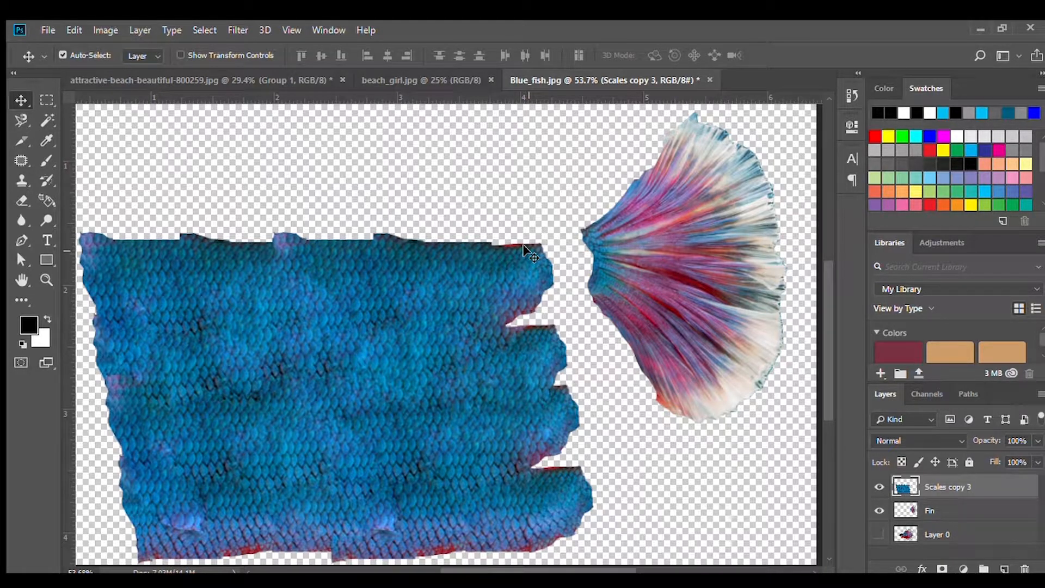
drag(348, 287, 343, 236)
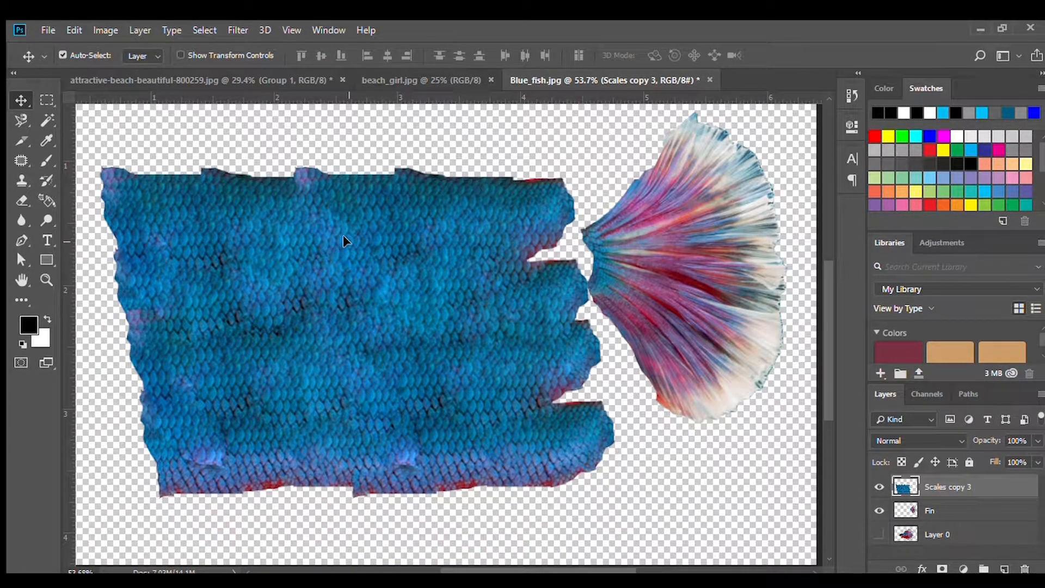
click(400, 80)
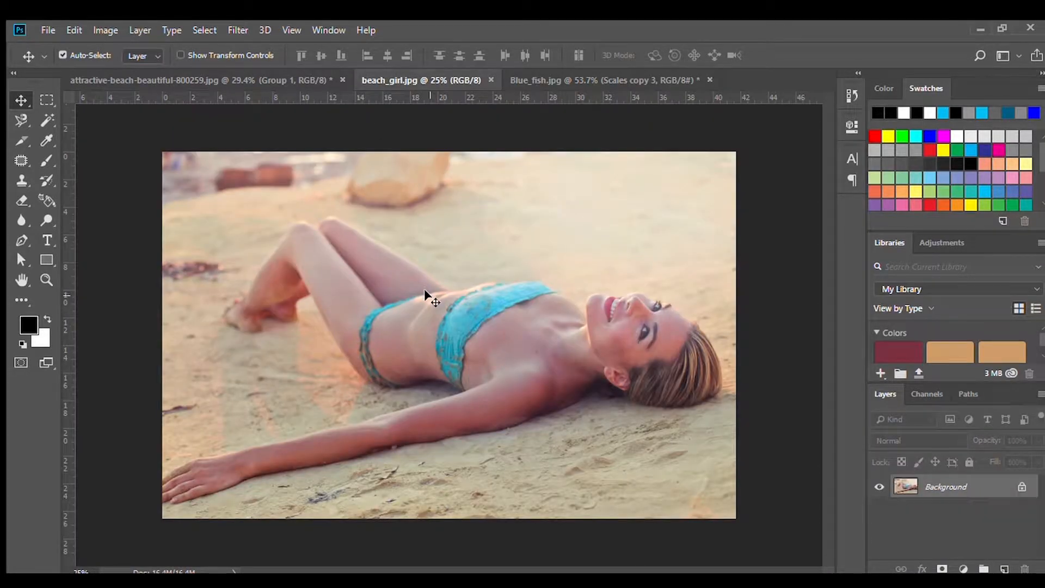
key(ctrl+v)
mouse_move(425, 311)
mouse_down()
mouse_move(355, 280)
mouse_move(353, 254)
mouse_move(389, 264)
mouse_move(412, 297)
mouse_up()
Rotate the scales block to about -127° and position it over the woman's hips and thighs
key(ctrl+t)
drag(541, 239, 272, 203)
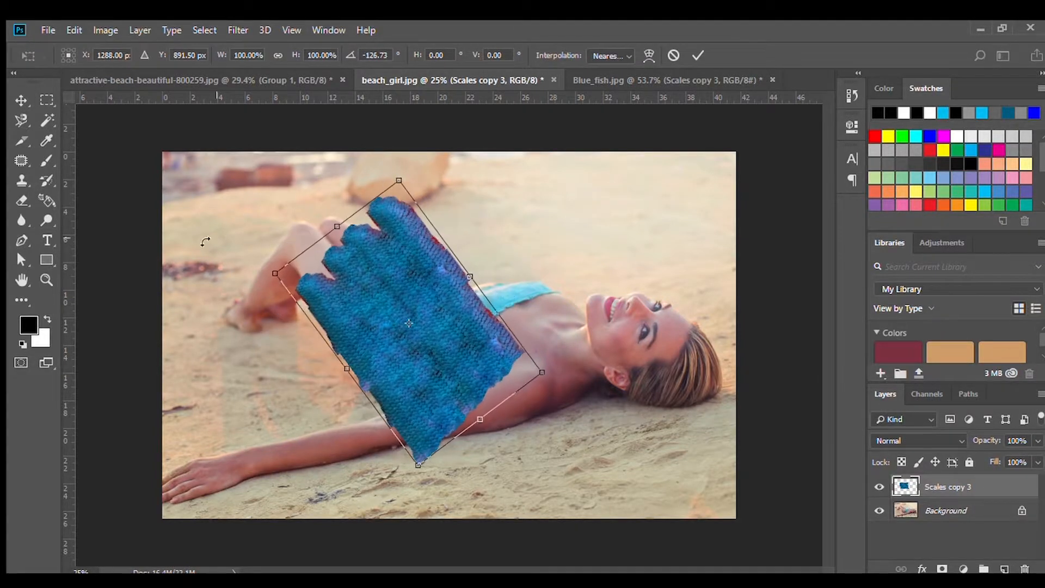
mouse_move(395, 261)
mouse_down()
mouse_move(363, 282)
mouse_move(354, 256)
mouse_move(378, 267)
mouse_up()
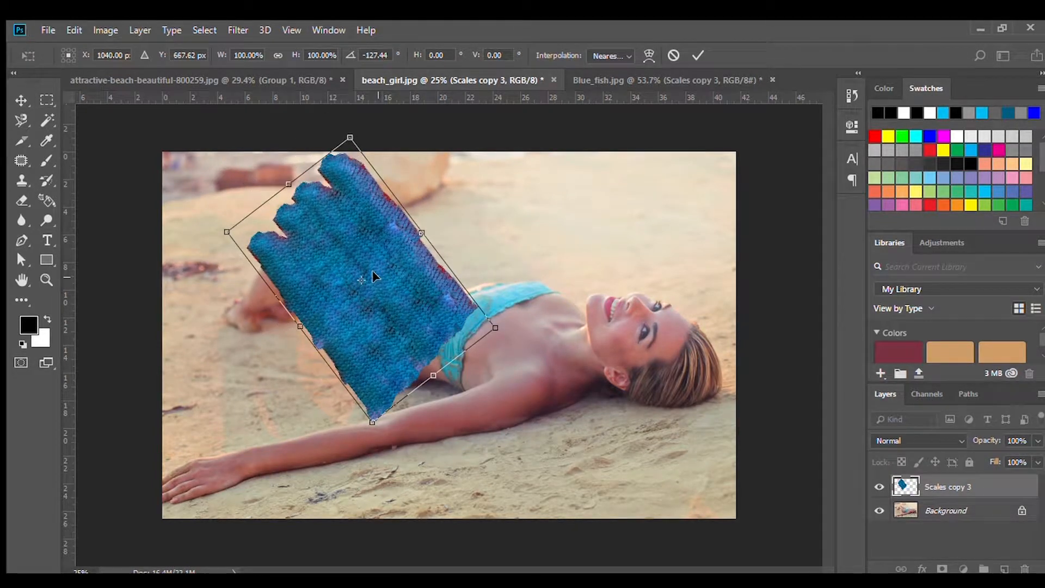
Warp the waist end of the scales block to follow the bikini line, lowering the layer opacity to 41% to see the body
click(649, 55)
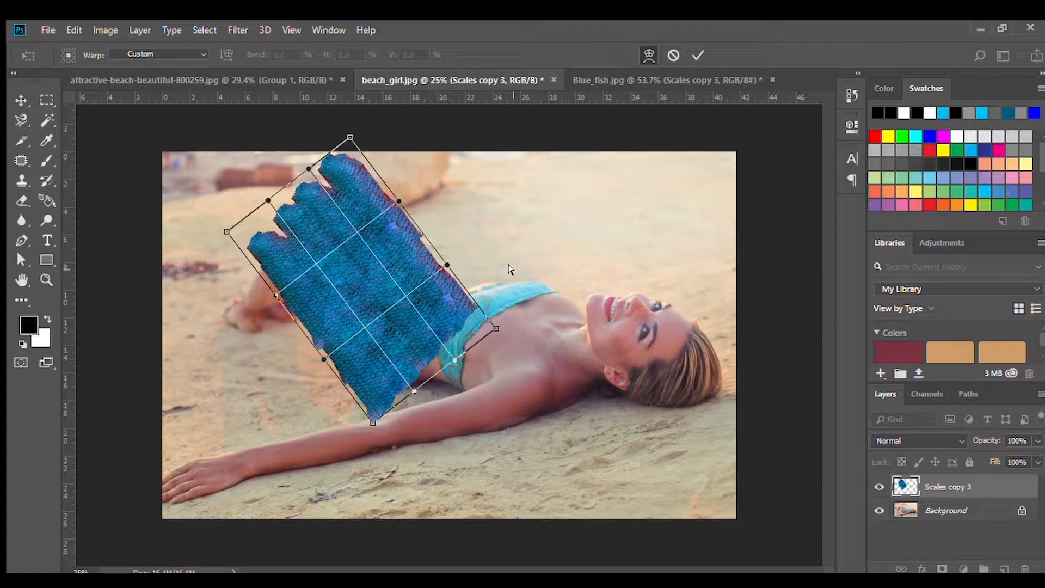
drag(490, 326, 457, 288)
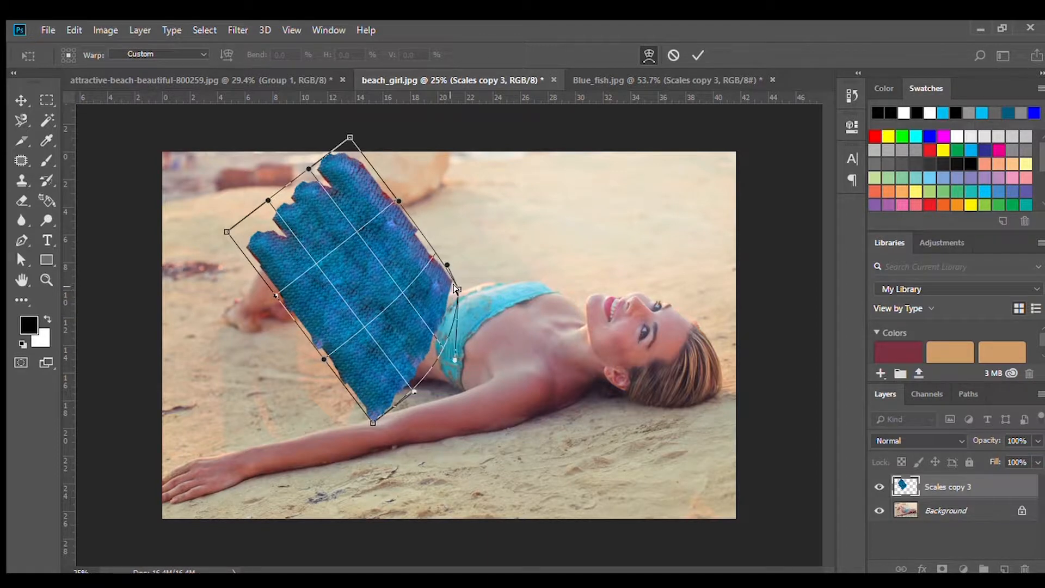
drag(1022, 453, 992, 455)
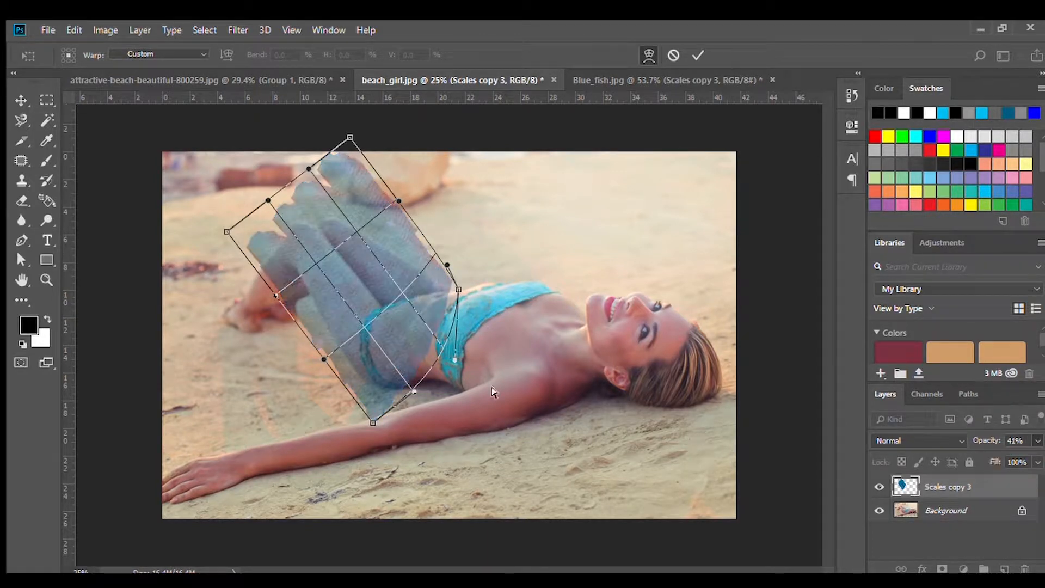
scroll(376, 311, up, 3)
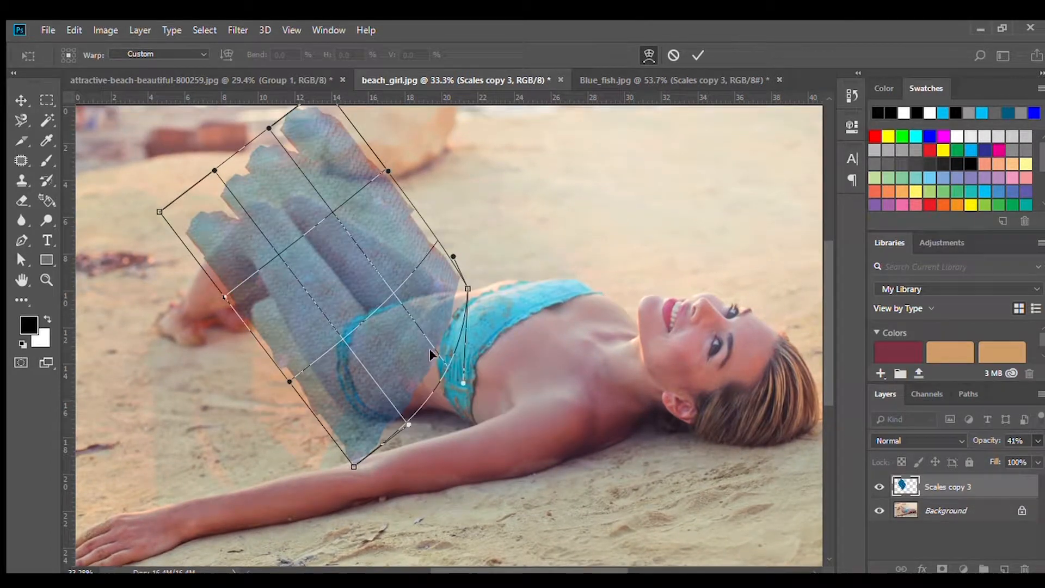
drag(429, 349, 459, 285)
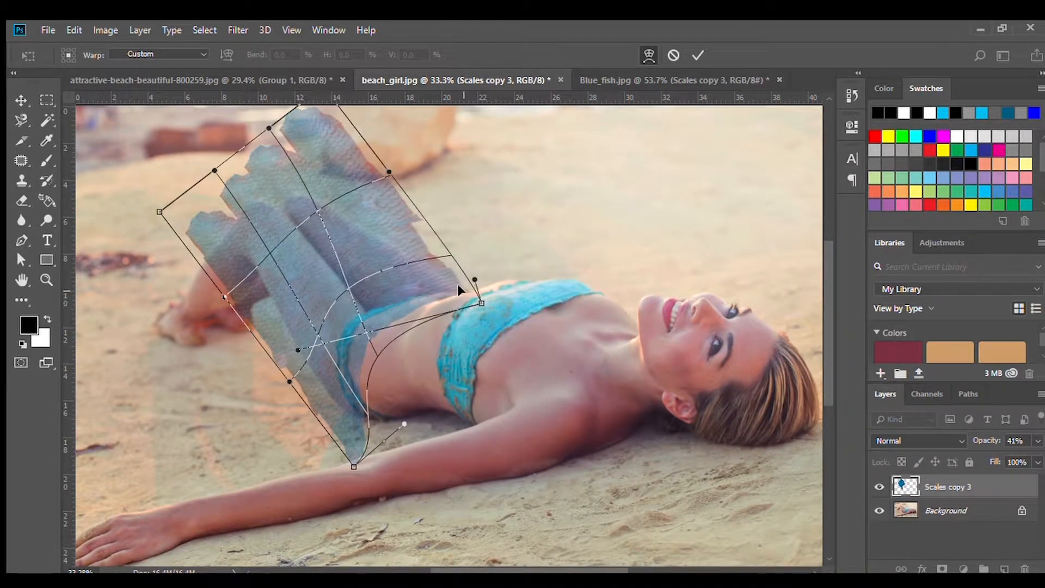
drag(354, 466, 408, 426)
drag(316, 360, 325, 384)
Pull the knee end of the scales warp inward to fit the shape of the woman's knees and thighs
scroll(308, 214, up, 1)
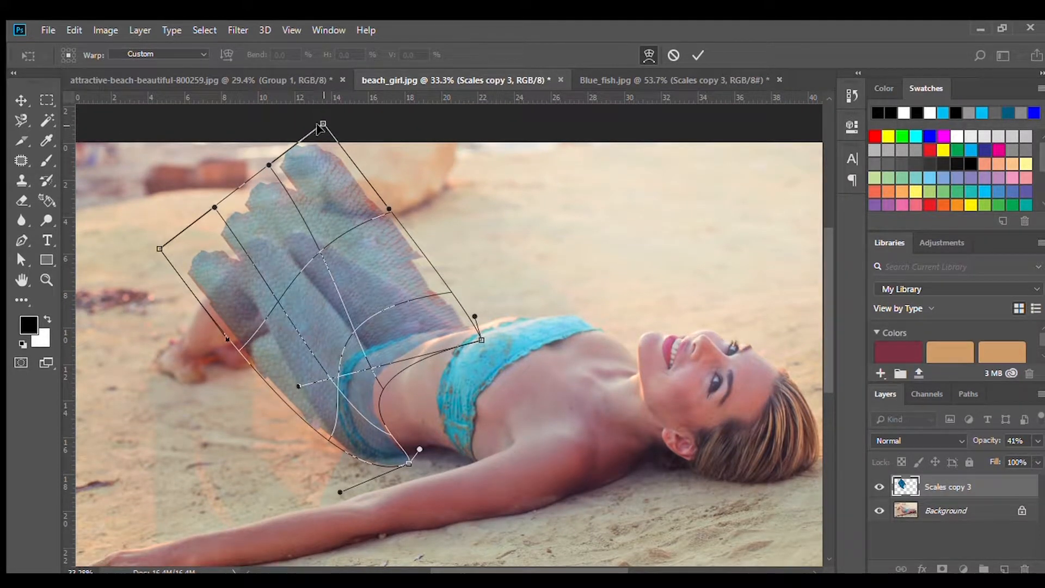
drag(320, 126, 263, 241)
drag(310, 198, 298, 224)
drag(227, 283, 279, 260)
drag(323, 403, 313, 409)
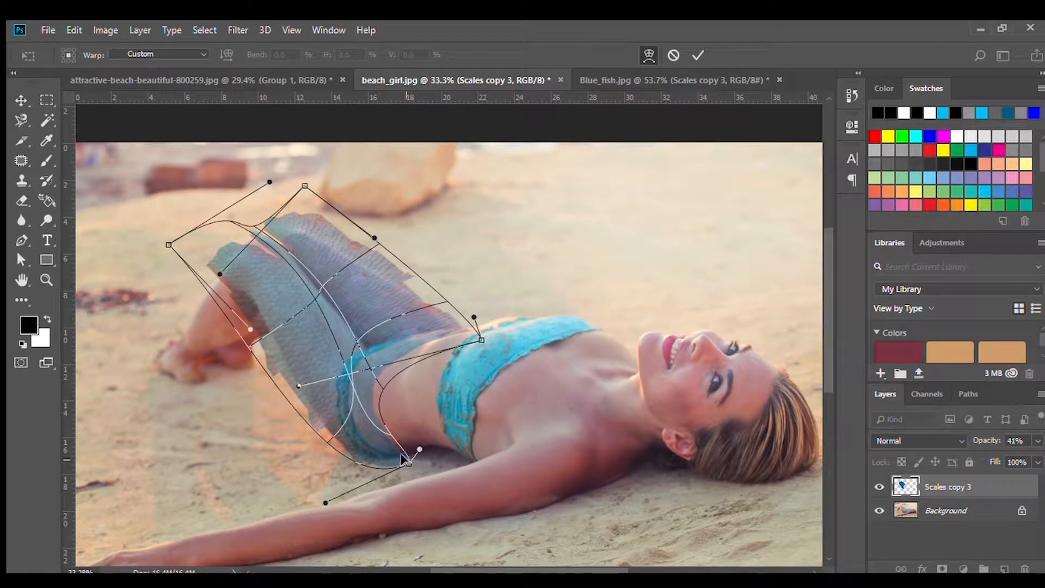
Refine the waist edge of the warp so the scales follow the curve of the bikini bottom at both hips
drag(402, 459, 401, 452)
drag(378, 377, 356, 377)
drag(366, 429, 361, 431)
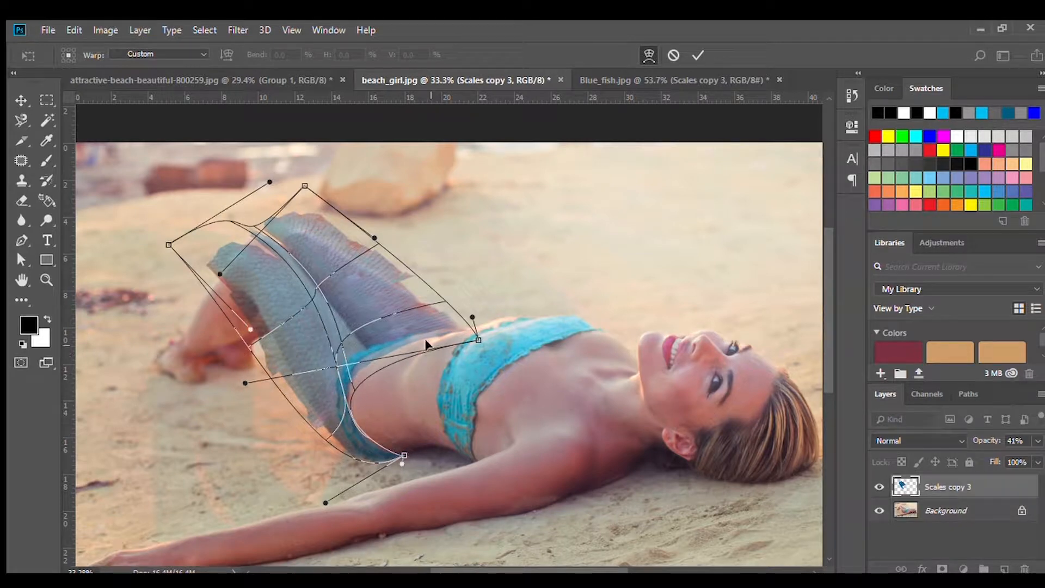
drag(421, 341, 416, 339)
drag(384, 446, 386, 443)
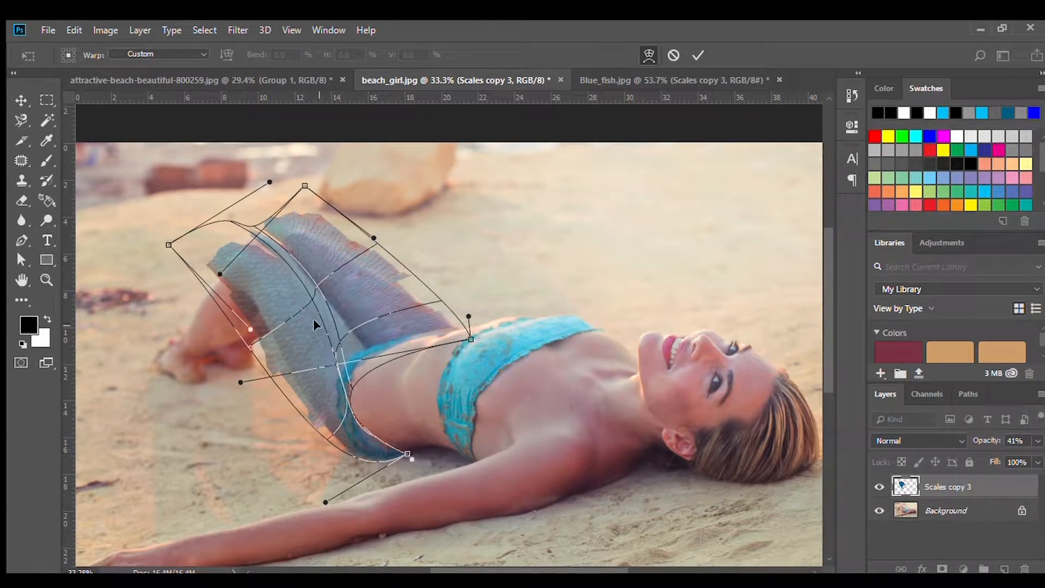
Stretch the warped scales across both knees, adjust their hip and underside edges, and apply the warp
drag(263, 237, 350, 266)
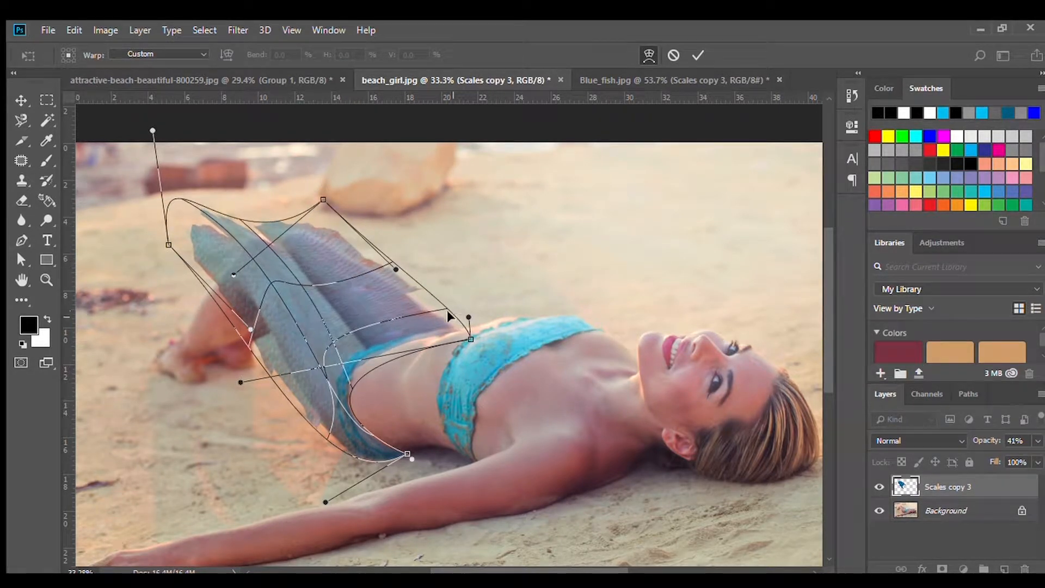
drag(428, 315, 438, 312)
mouse_move(265, 333)
mouse_down()
mouse_move(278, 326)
mouse_move(273, 338)
mouse_up()
drag(326, 422, 321, 432)
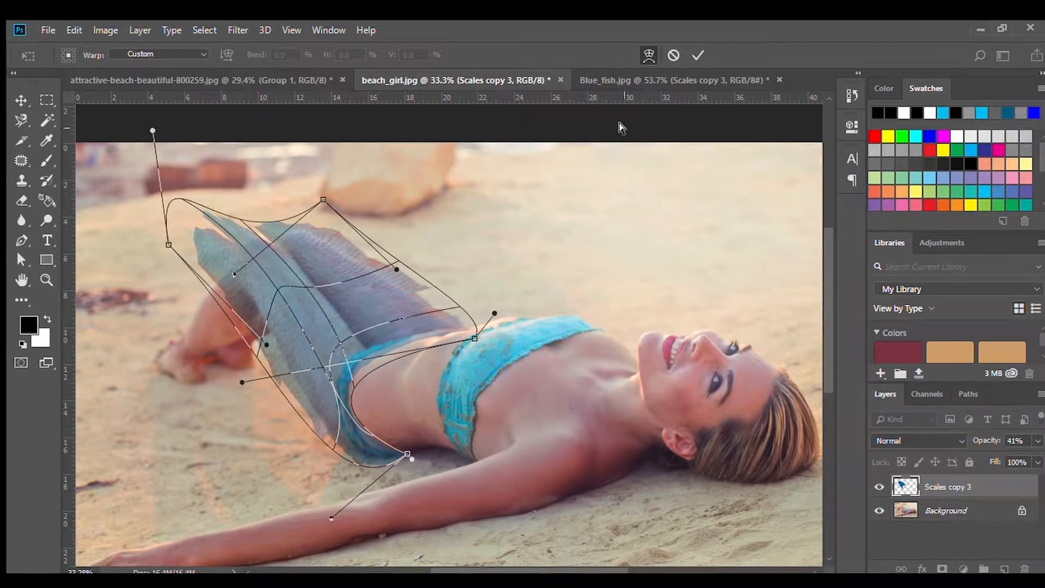
click(699, 53)
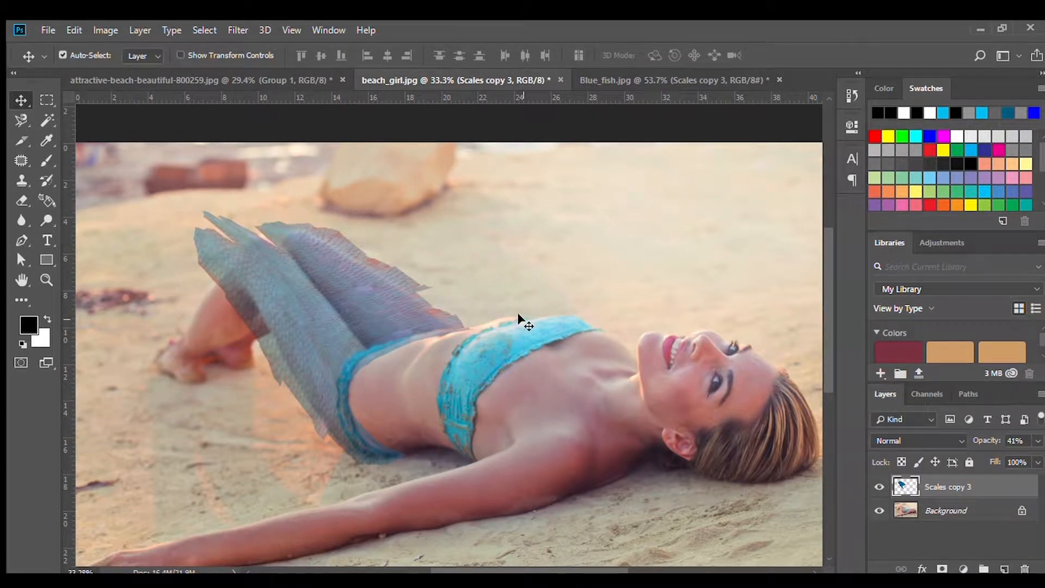
Warp the scales layer a second time to push its upper end further past the knees
key(ctrl+t)
click(657, 54)
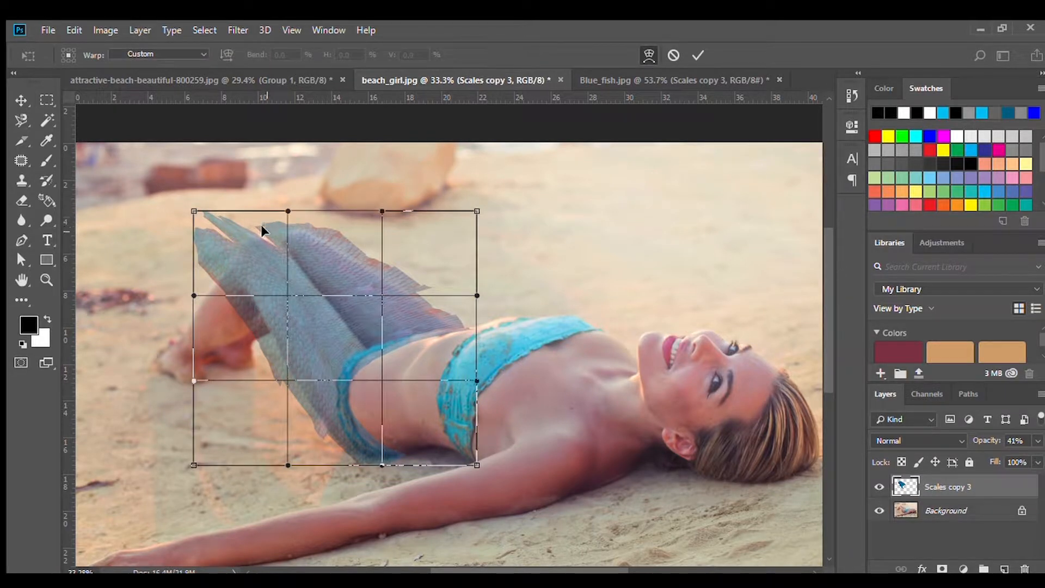
drag(263, 229, 246, 205)
key(Return)
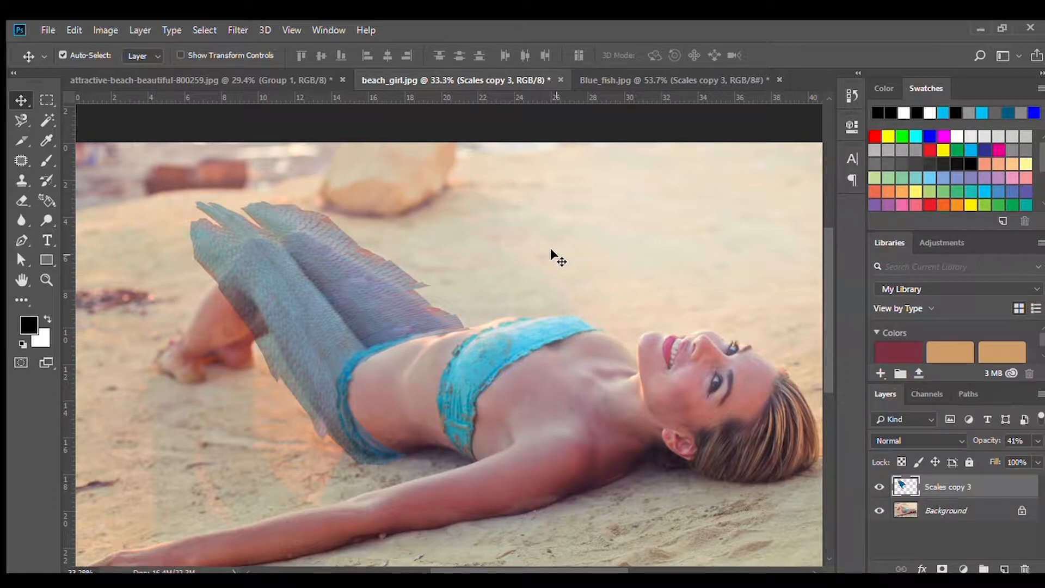
Add a layer mask to the scales layer and paint out the ragged excess beyond the knees and upper thigh in black
click(943, 569)
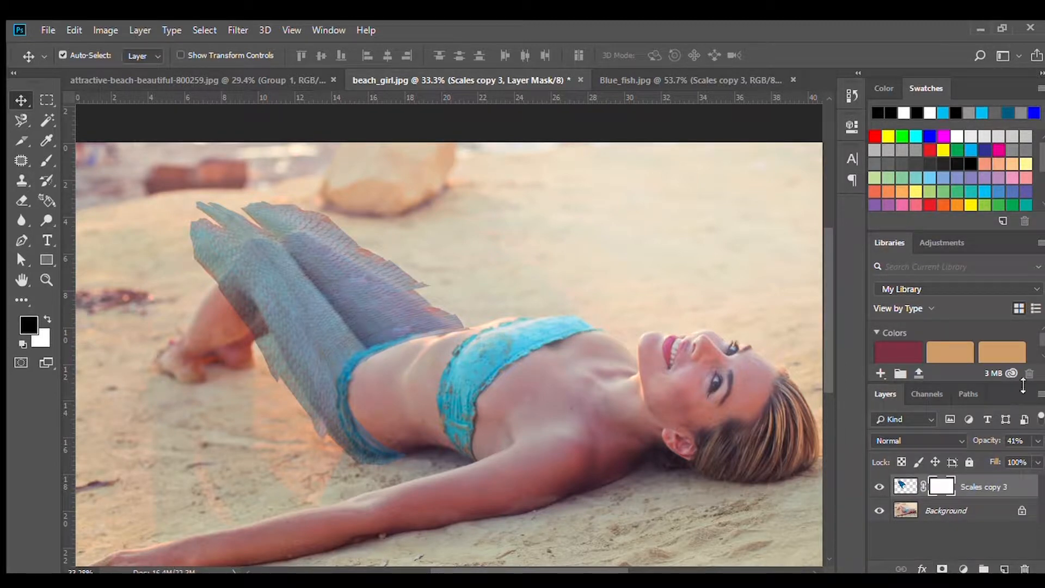
click(39, 155)
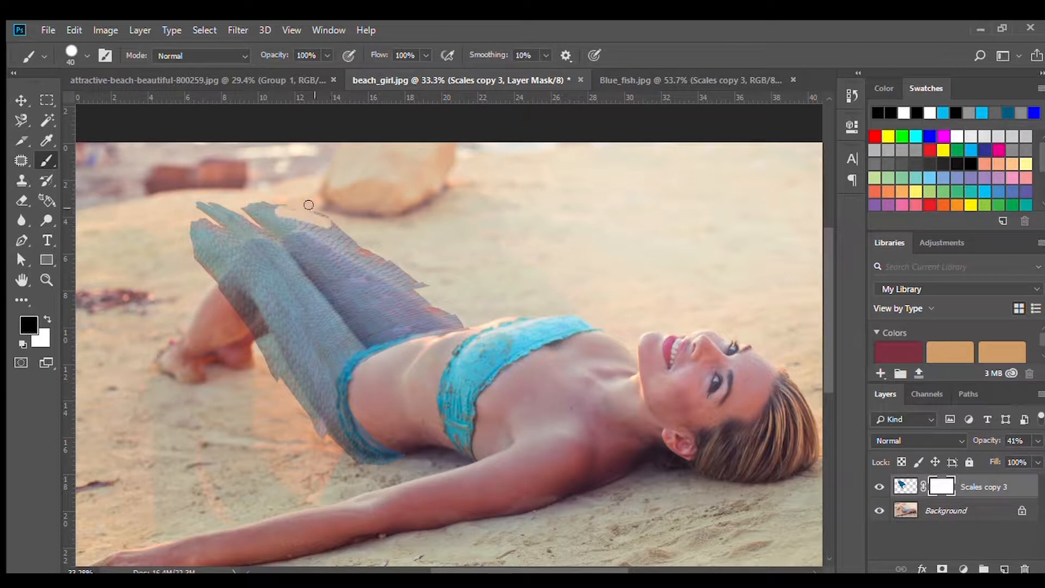
mouse_move(331, 225)
mouse_down()
mouse_move(282, 196)
mouse_move(179, 215)
mouse_move(128, 252)
mouse_move(131, 285)
mouse_move(263, 203)
mouse_move(164, 250)
mouse_move(332, 220)
mouse_up()
scroll(306, 252, up, 4)
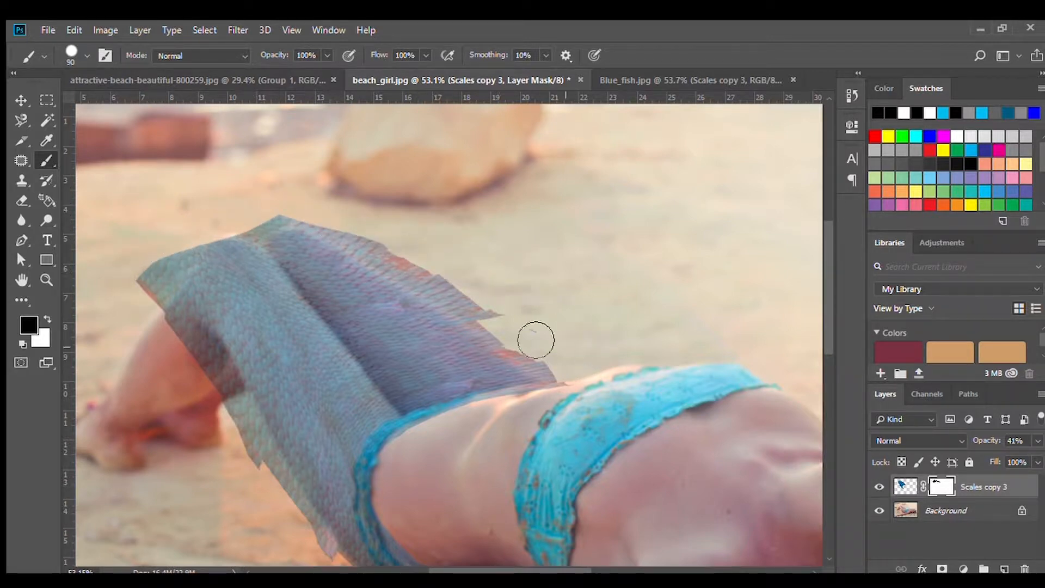
drag(535, 341, 354, 226)
scroll(466, 329, up, 4)
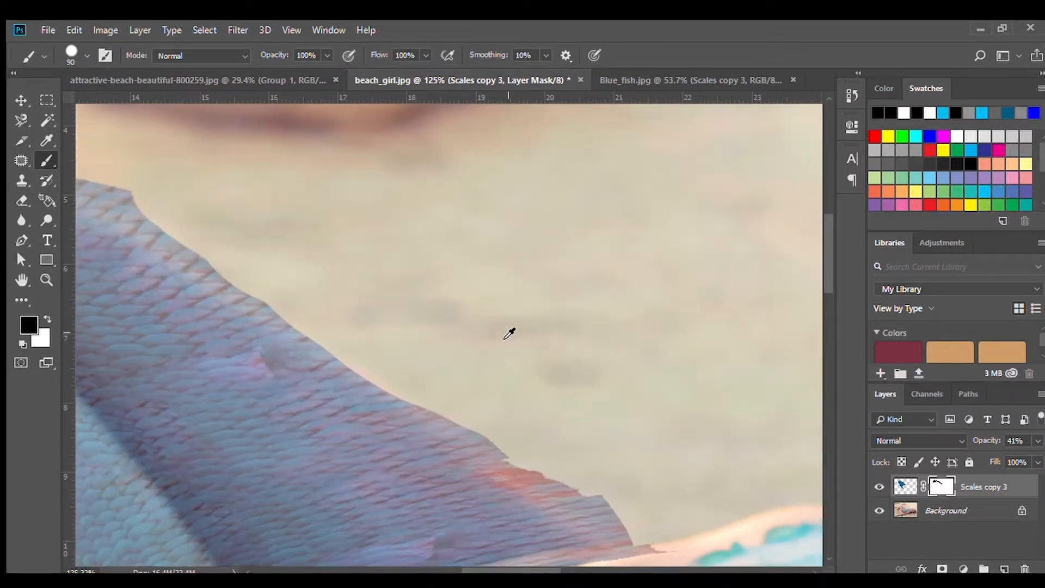
Lower the scales layer's opacity to 14% and mask out the scales spilling past the upper thigh's outline
scroll(509, 333, down, 3)
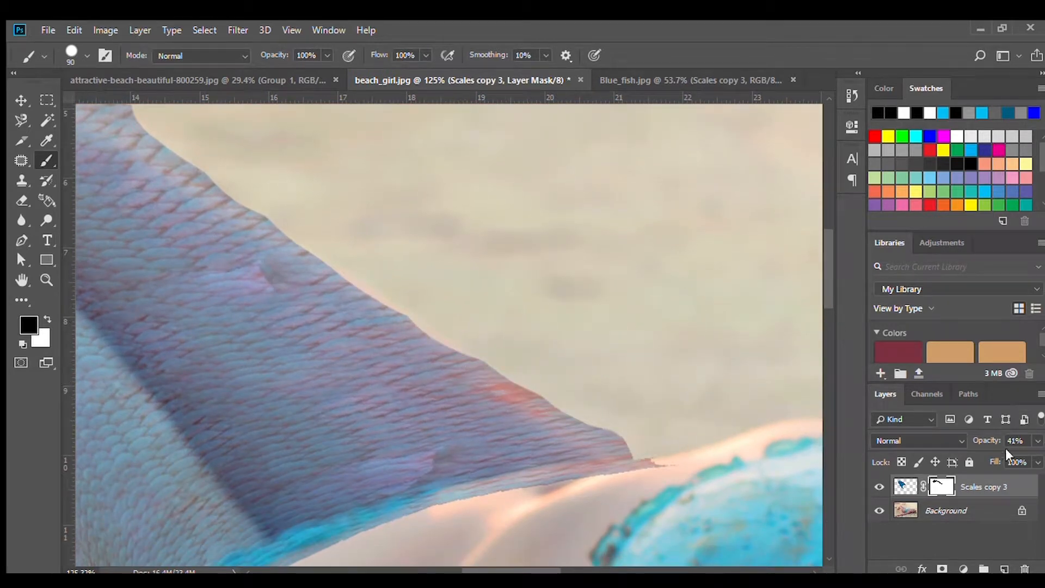
drag(973, 455, 961, 455)
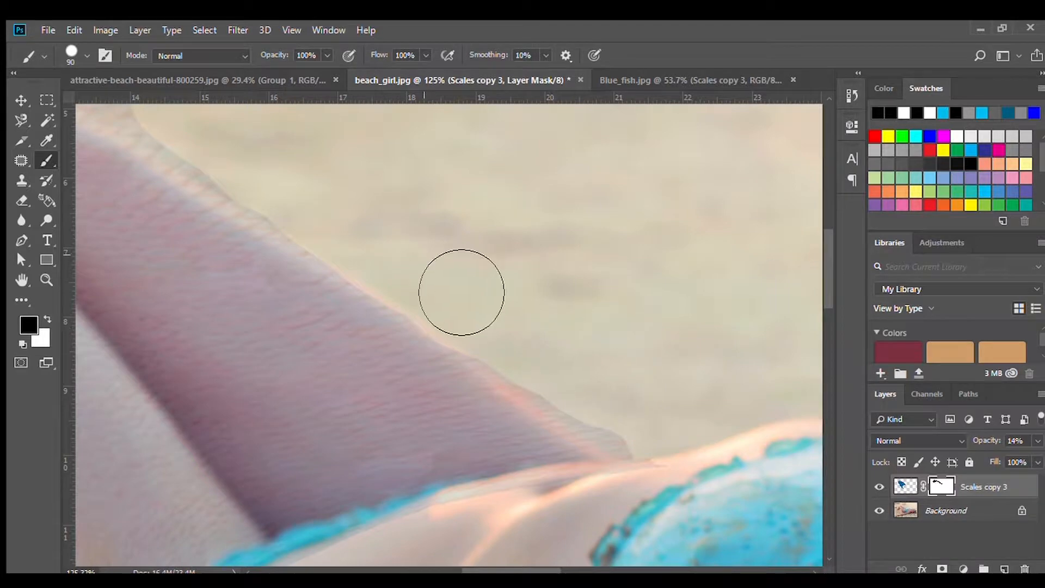
drag(674, 449, 634, 420)
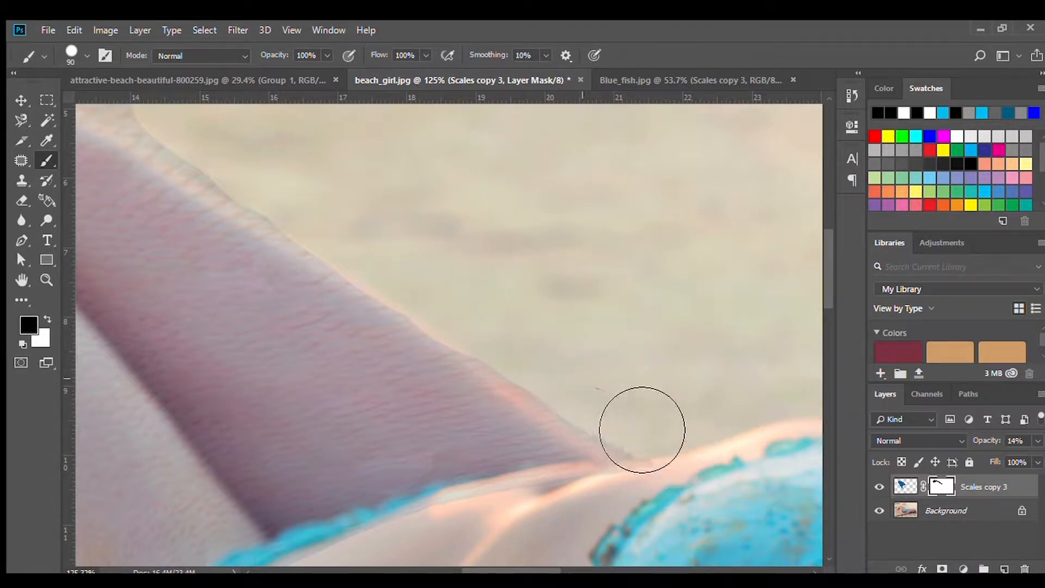
drag(535, 569, 464, 561)
scroll(653, 456, up, 2)
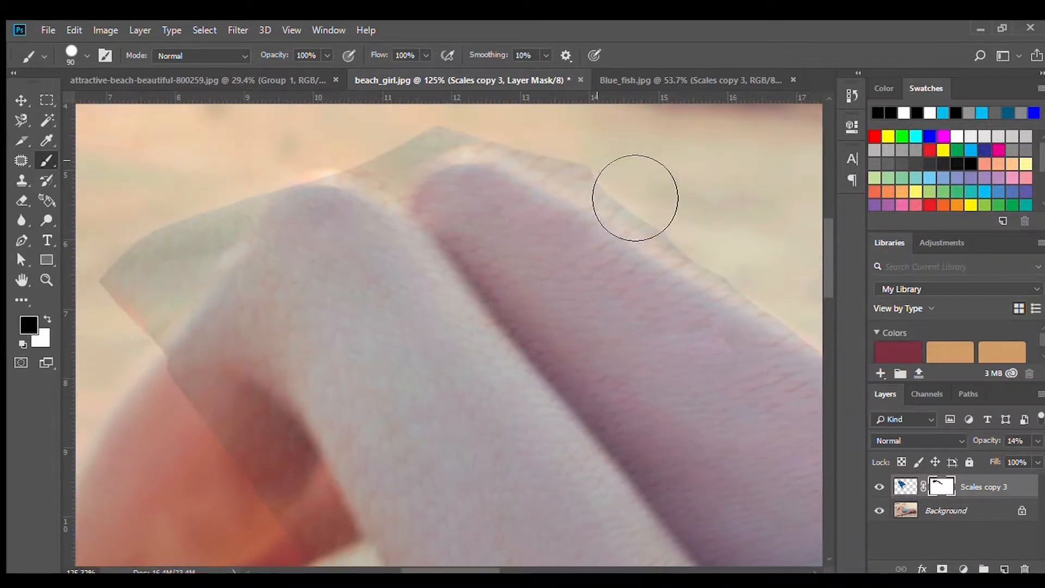
drag(602, 197, 805, 306)
Refine the mask along the upper thigh's outer edge, painting in white to restore scales that were removed
drag(468, 569, 512, 569)
drag(483, 291, 501, 322)
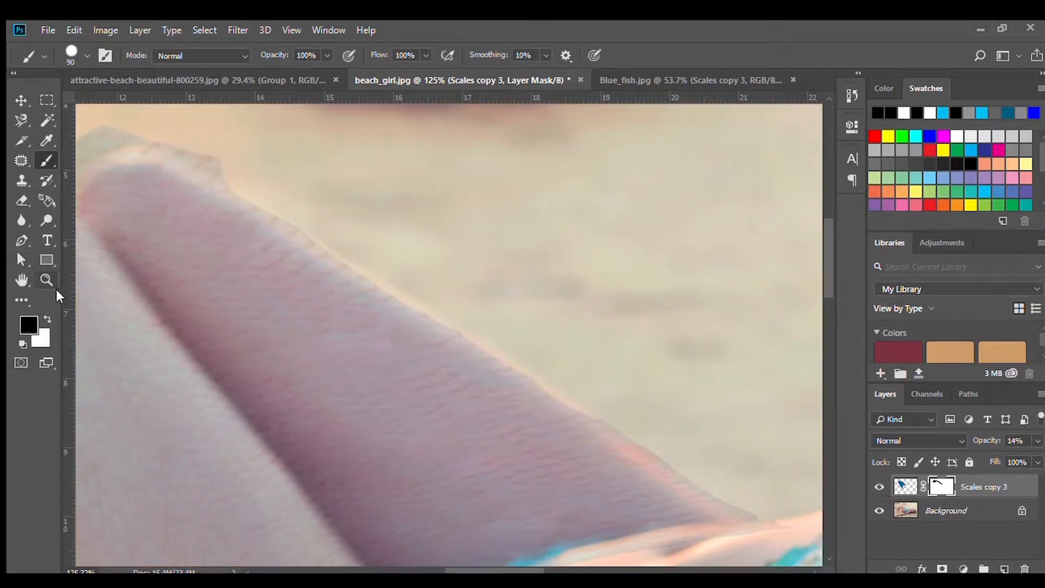
click(47, 319)
mouse_move(320, 320)
mouse_down()
mouse_move(338, 320)
mouse_move(583, 476)
mouse_move(450, 381)
mouse_move(586, 482)
mouse_up()
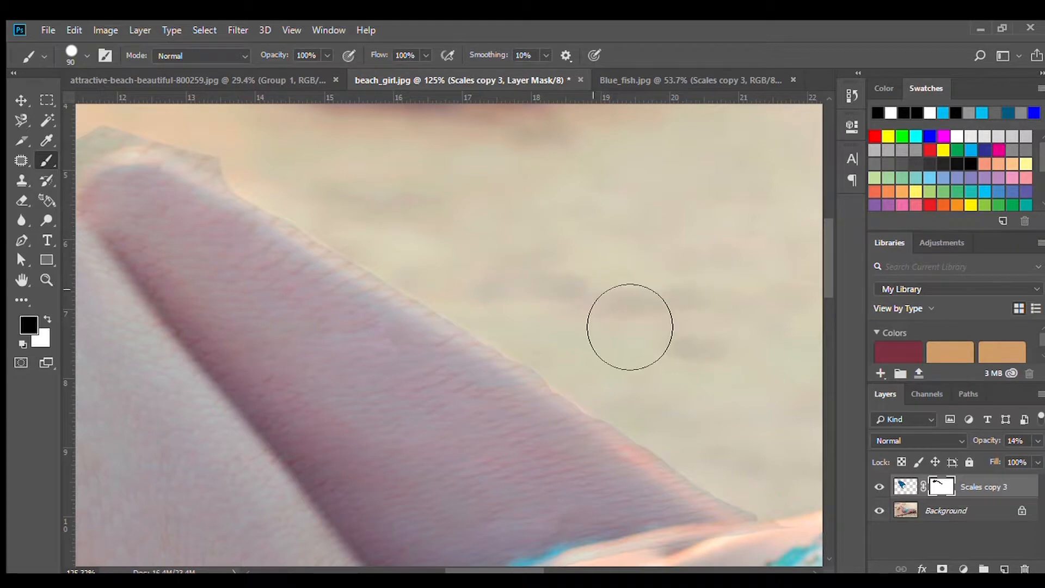
Trim the scales mask around the tops of both knees and touch up the area between them in white
drag(472, 572, 426, 570)
scroll(653, 308, up, 2)
mouse_move(655, 285)
mouse_down()
mouse_move(522, 238)
mouse_move(319, 296)
mouse_move(224, 383)
mouse_move(252, 332)
mouse_move(232, 400)
mouse_move(175, 467)
mouse_move(275, 343)
mouse_up()
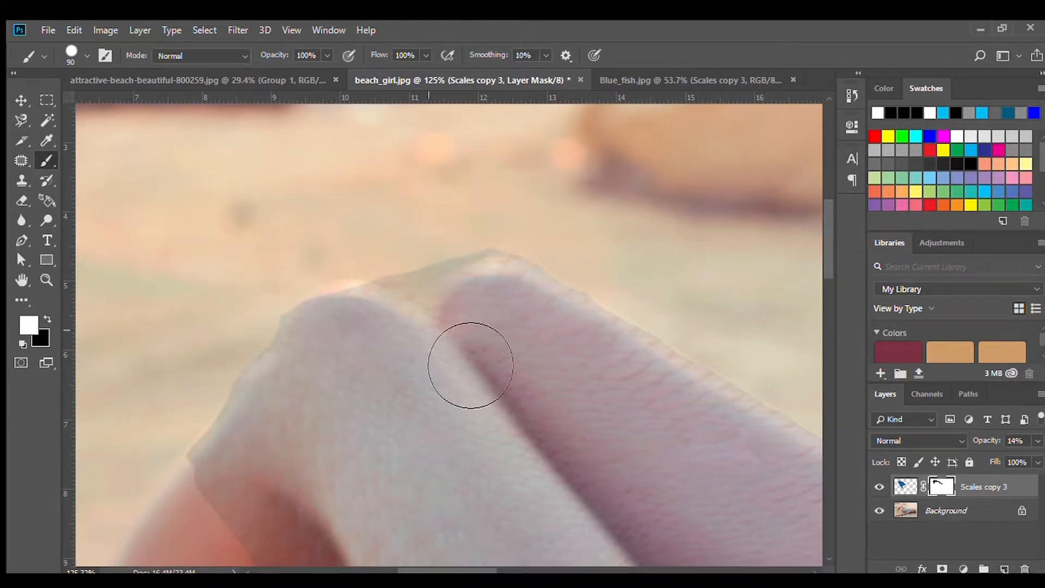
mouse_move(471, 366)
mouse_down()
mouse_move(415, 350)
mouse_move(357, 378)
mouse_move(497, 327)
mouse_move(531, 333)
mouse_move(450, 345)
mouse_move(383, 397)
mouse_up()
Paint black on the mask to remove the excess scales along the underside of the near thigh
scroll(488, 381, down, 10)
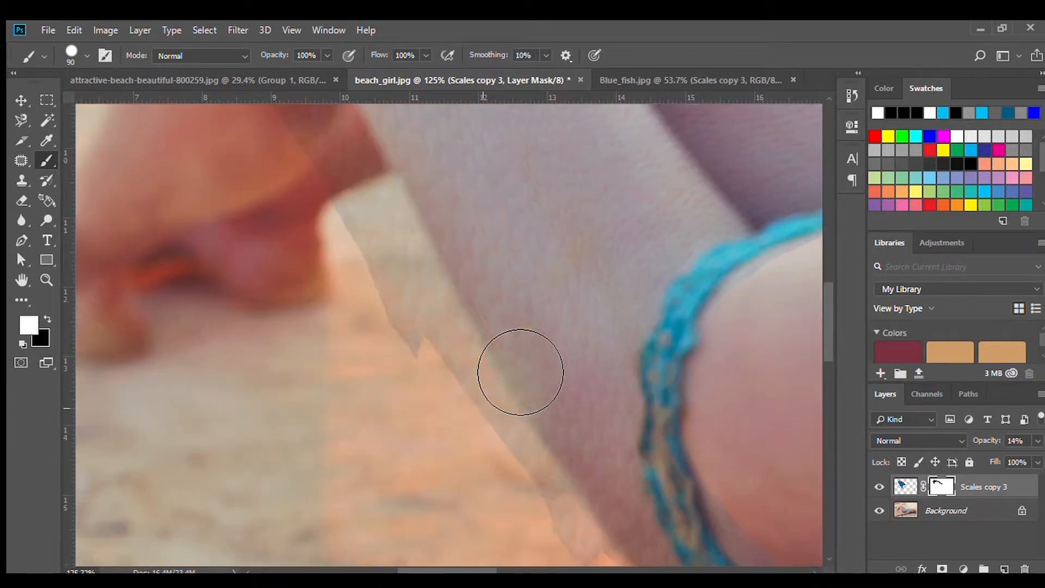
scroll(520, 372, up, 2)
click(47, 319)
mouse_move(479, 455)
mouse_down()
mouse_move(390, 283)
mouse_move(425, 344)
mouse_move(474, 483)
mouse_move(532, 548)
mouse_move(422, 330)
mouse_move(521, 497)
mouse_move(410, 413)
mouse_up()
scroll(545, 403, down, 5)
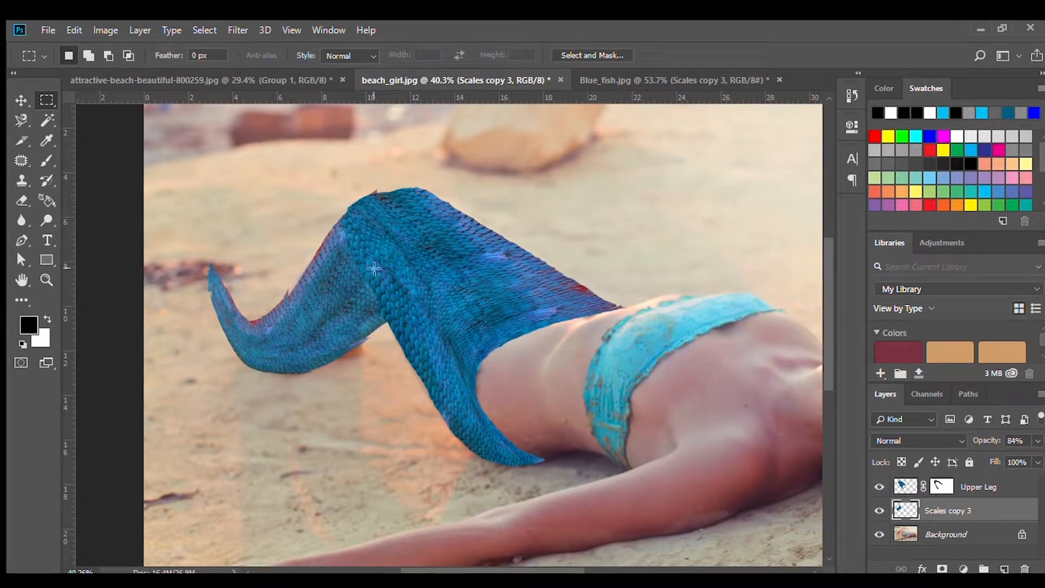
Add a layer mask to the lower-leg scales layer and paint out its rough edges along the calf and pointed tip
scroll(369, 323, up, 5)
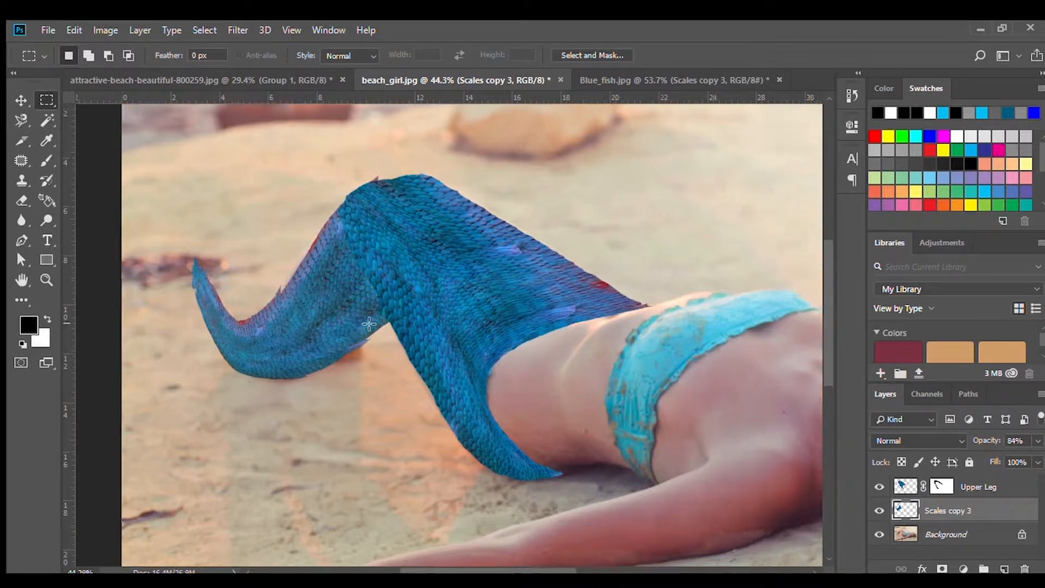
click(48, 157)
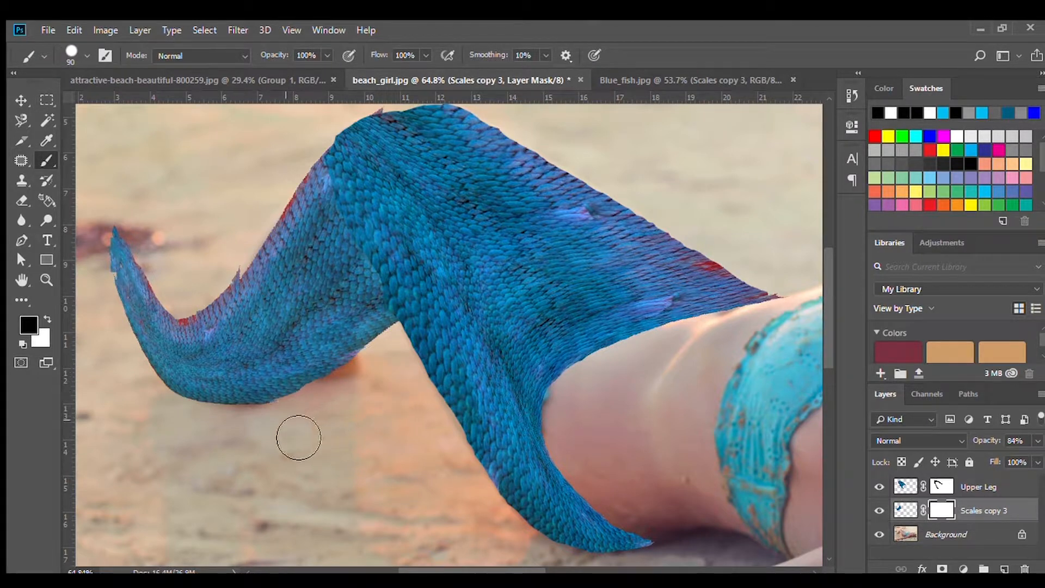
drag(299, 438, 268, 445)
mouse_move(248, 261)
mouse_down()
mouse_move(224, 297)
mouse_move(191, 304)
mouse_up()
mouse_move(109, 303)
mouse_down()
mouse_move(118, 346)
mouse_move(103, 250)
mouse_move(110, 321)
mouse_move(103, 278)
mouse_up()
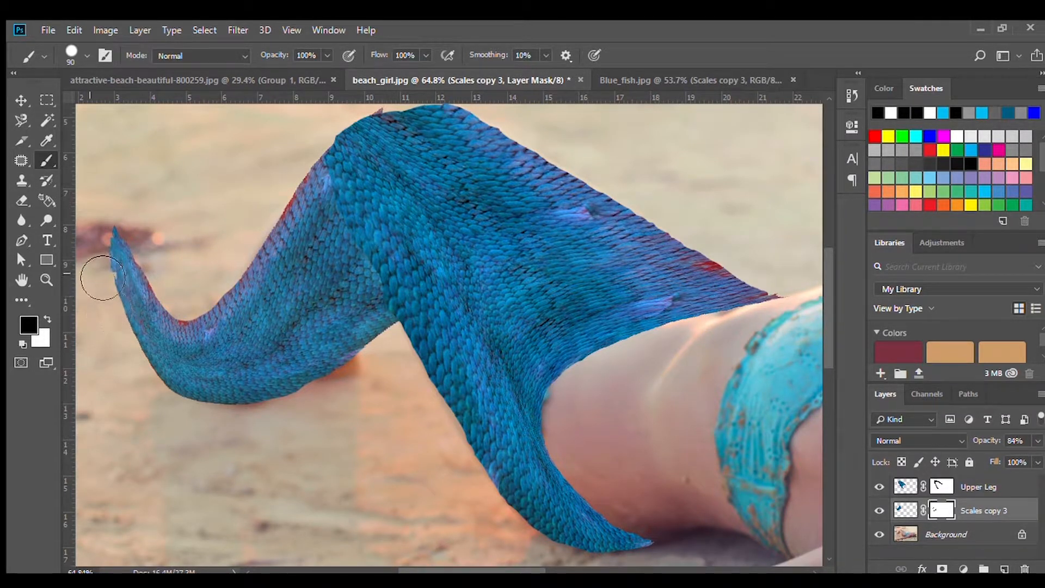
scroll(106, 296, up, 3)
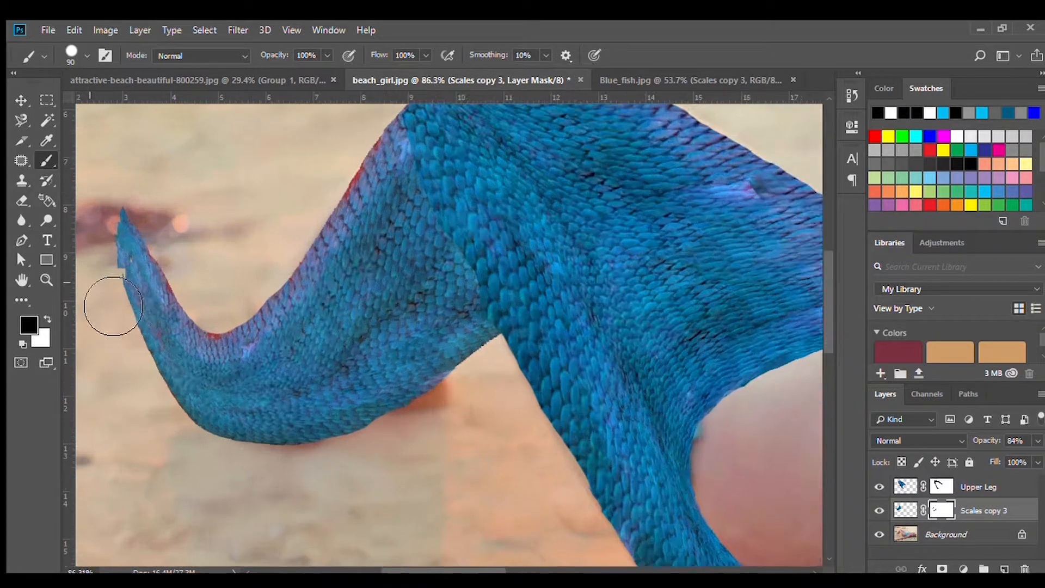
scroll(113, 306, up, 2)
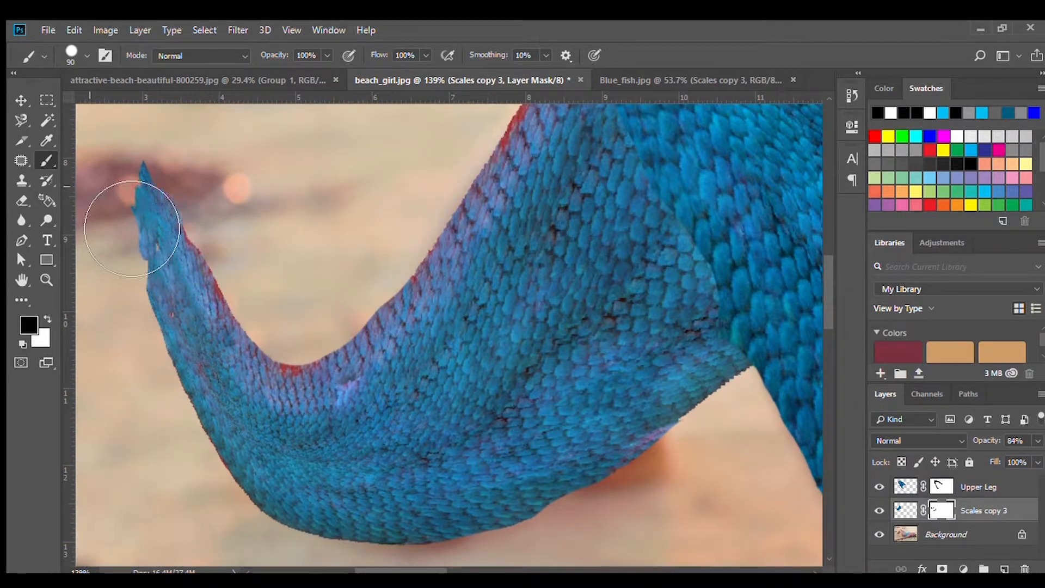
scroll(504, 427, down, 5)
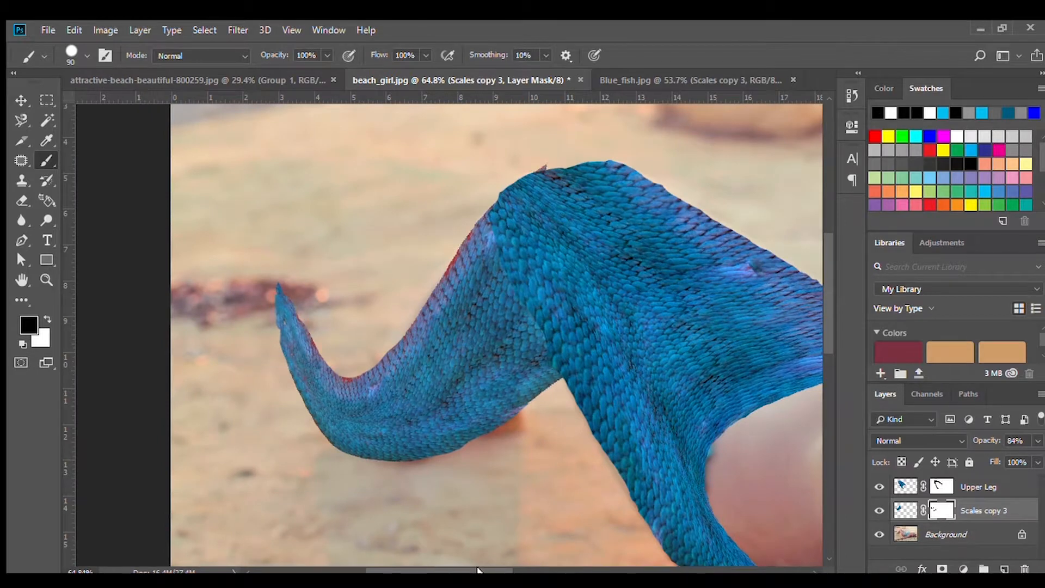
Merge the Upper Leg and Scales copy 3 layers into one layer
drag(478, 570, 522, 570)
click(1008, 489)
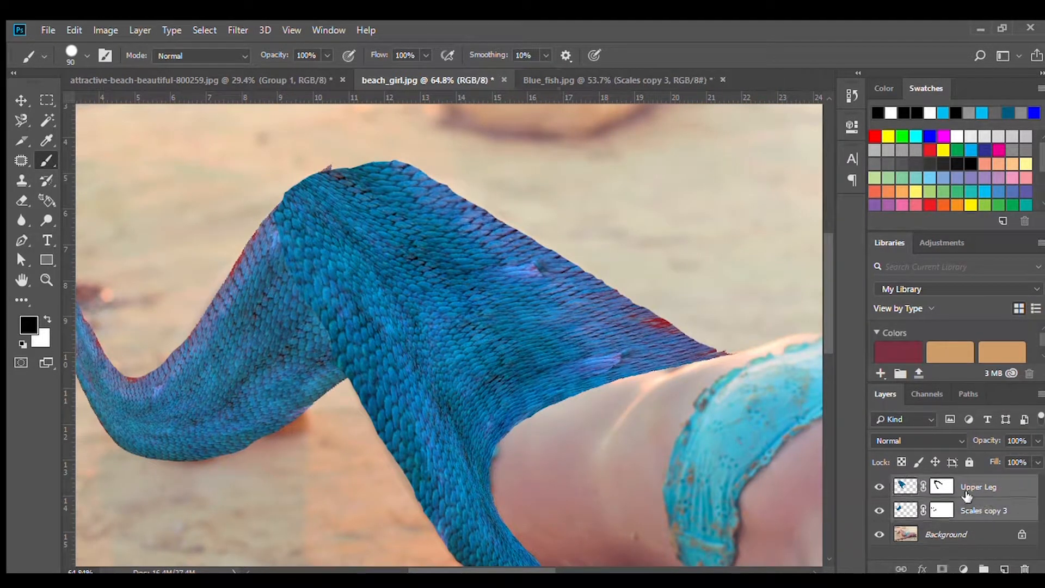
key(ctrl+e)
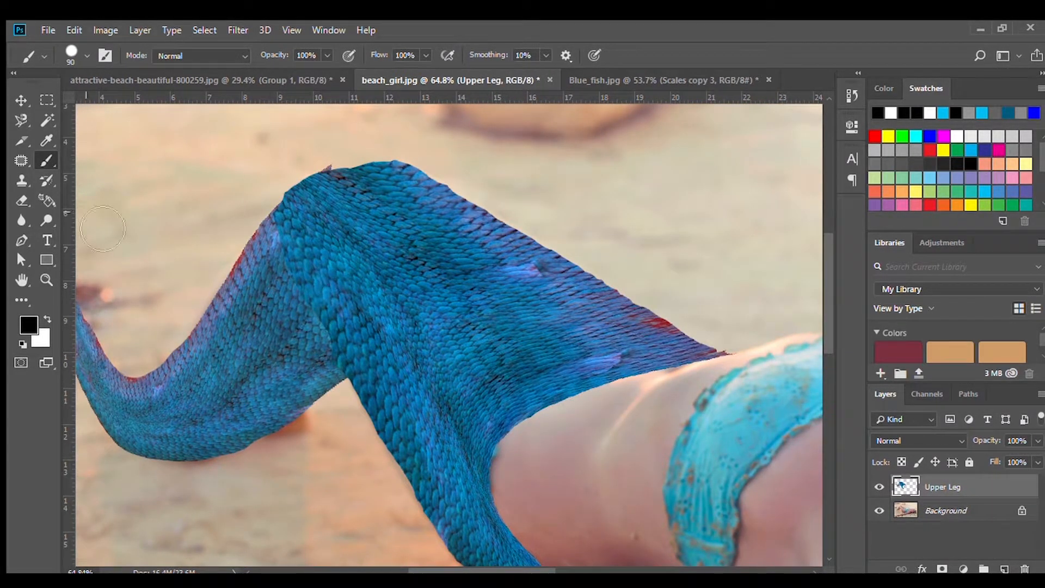
Patch the uneven scales at the seam just below the near knee on the Upper Leg layer
click(20, 160)
mouse_move(280, 212)
mouse_down()
mouse_move(269, 241)
mouse_move(307, 216)
mouse_move(280, 212)
mouse_up()
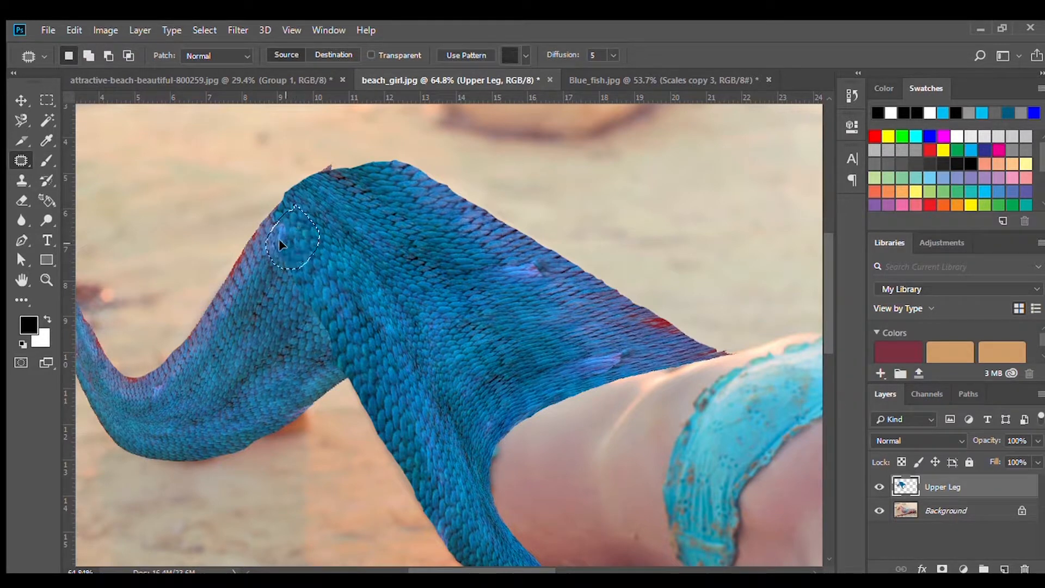
click(358, 219)
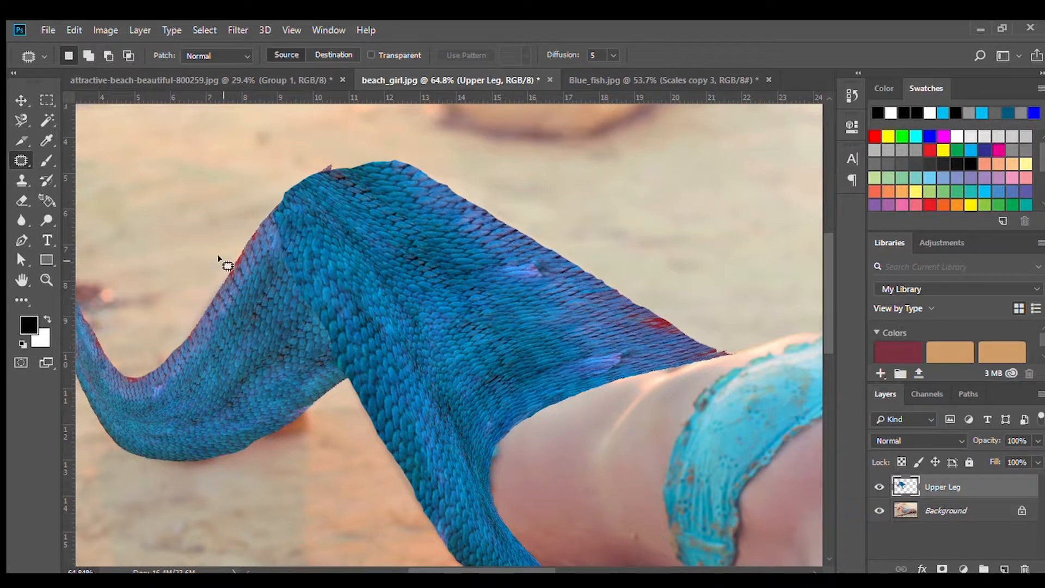
Burn midtone shadows into the fold behind the near knee and along the calf's underside, reducing the exposure from 100% to 26%
click(47, 220)
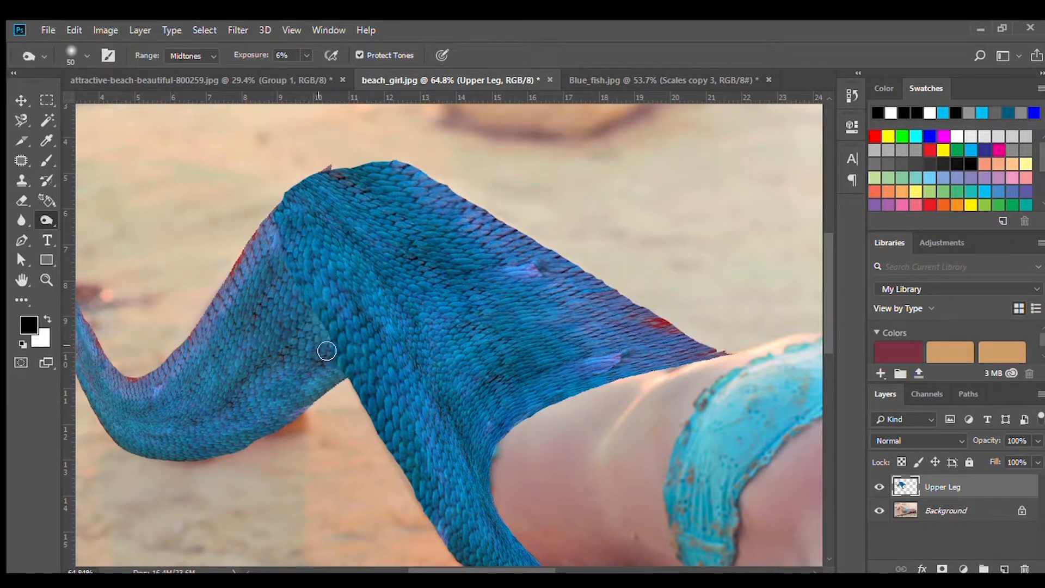
drag(319, 340, 337, 375)
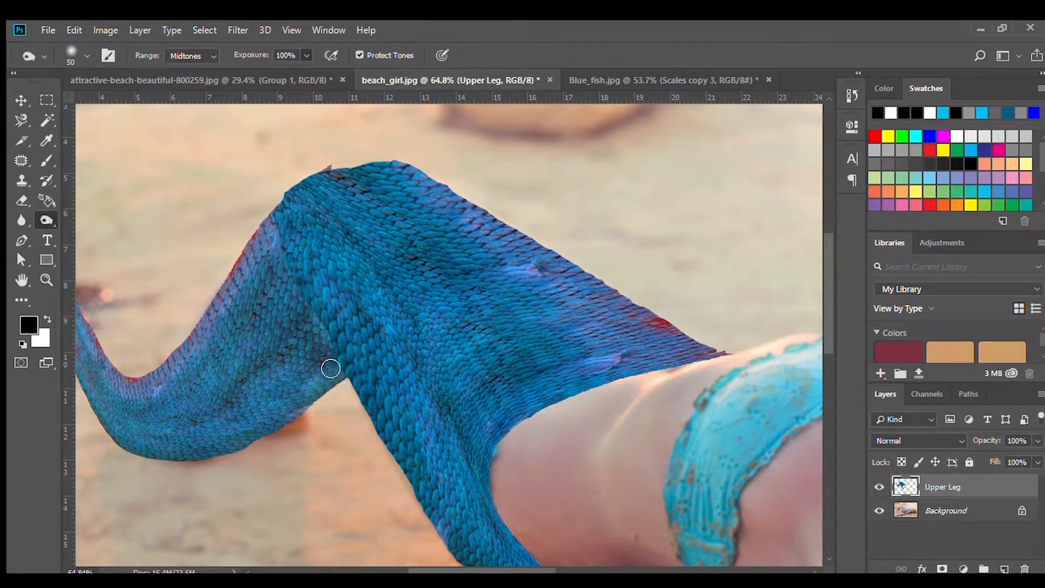
drag(331, 369, 298, 278)
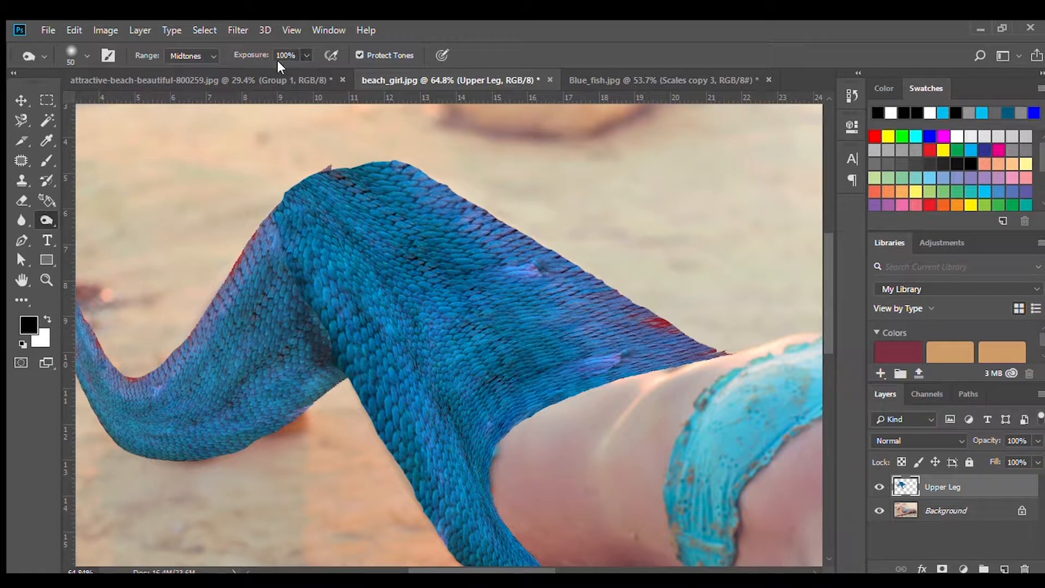
drag(332, 385, 289, 294)
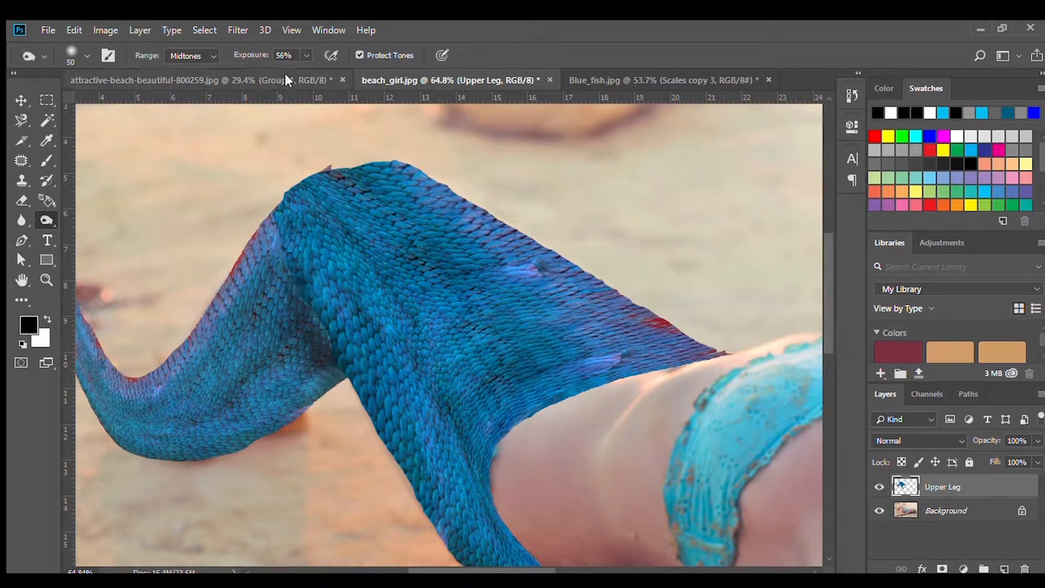
drag(264, 55, 241, 55)
mouse_move(317, 397)
mouse_down()
mouse_move(300, 384)
mouse_move(293, 311)
mouse_move(279, 328)
mouse_move(292, 409)
mouse_up()
mouse_move(307, 330)
mouse_down()
mouse_move(276, 389)
mouse_move(281, 381)
mouse_move(294, 403)
mouse_move(267, 419)
mouse_up()
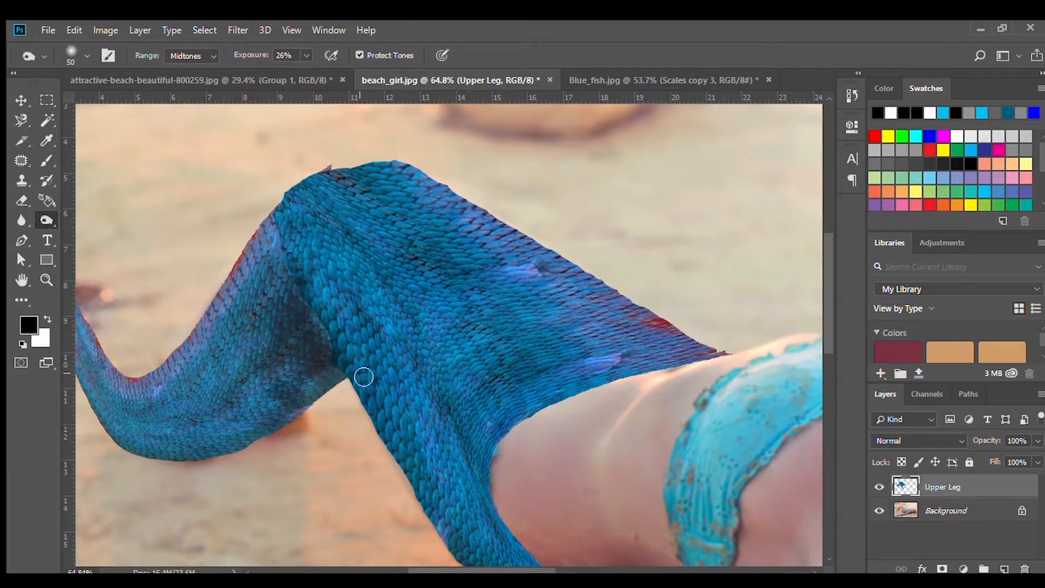
Undo the heavy burn strokes and burn the calf's underside again with a larger brush at 10% exposure
scroll(333, 379, down, 2)
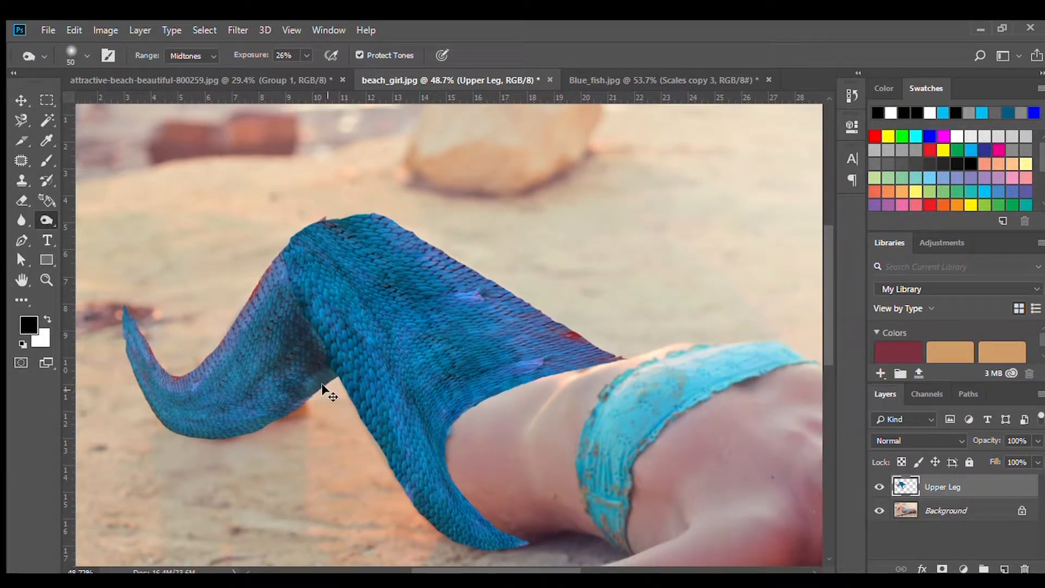
key(ctrl+alt+z)
key(ctrl+alt+z)
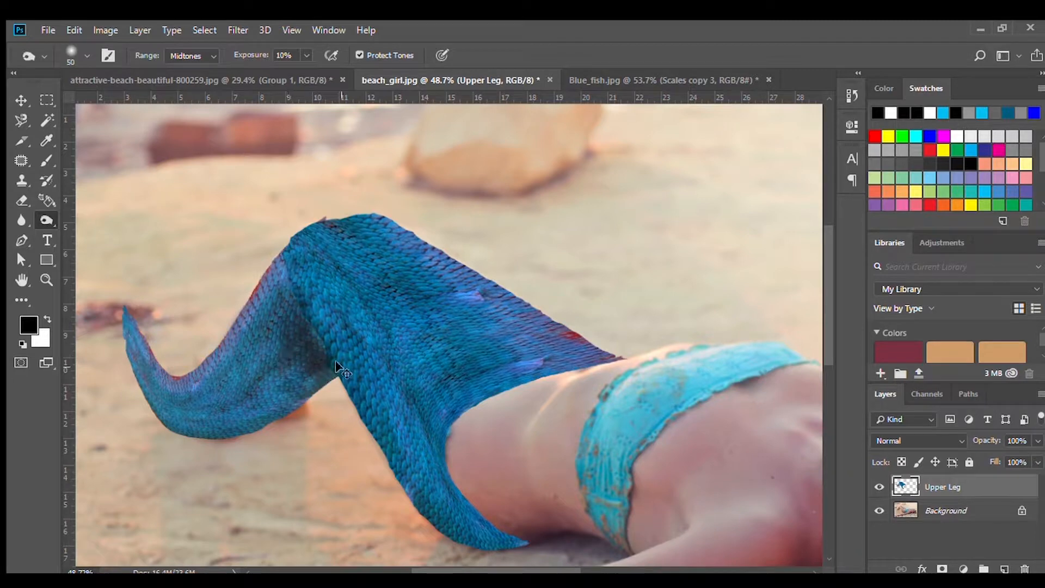
key(ctrl+alt+z)
key(ctrl+alt+z)
key(ctrl+alt+z)
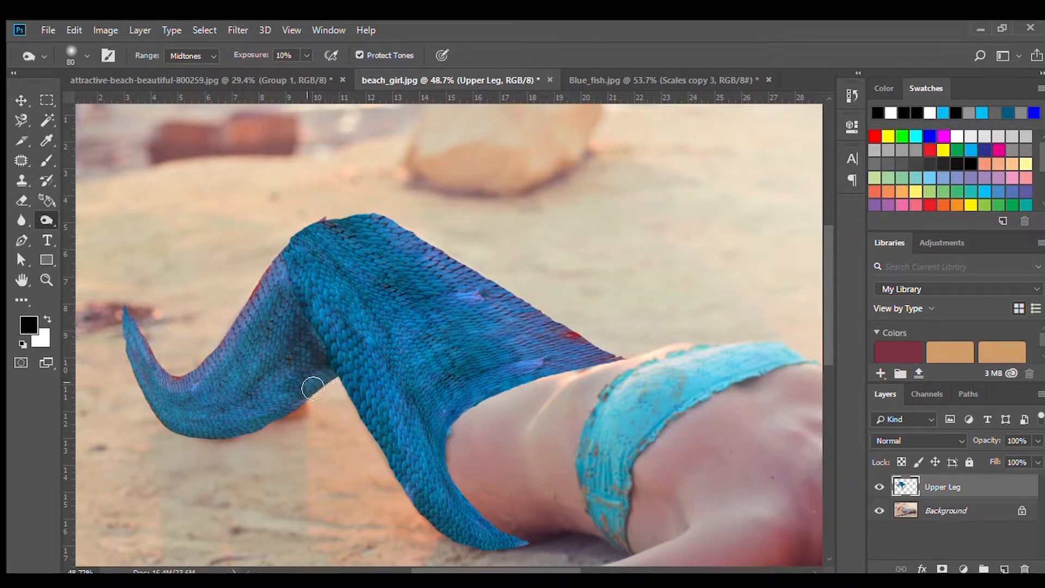
key(bracketright)
mouse_move(287, 413)
mouse_down()
mouse_move(312, 373)
mouse_move(321, 383)
mouse_move(283, 404)
mouse_up()
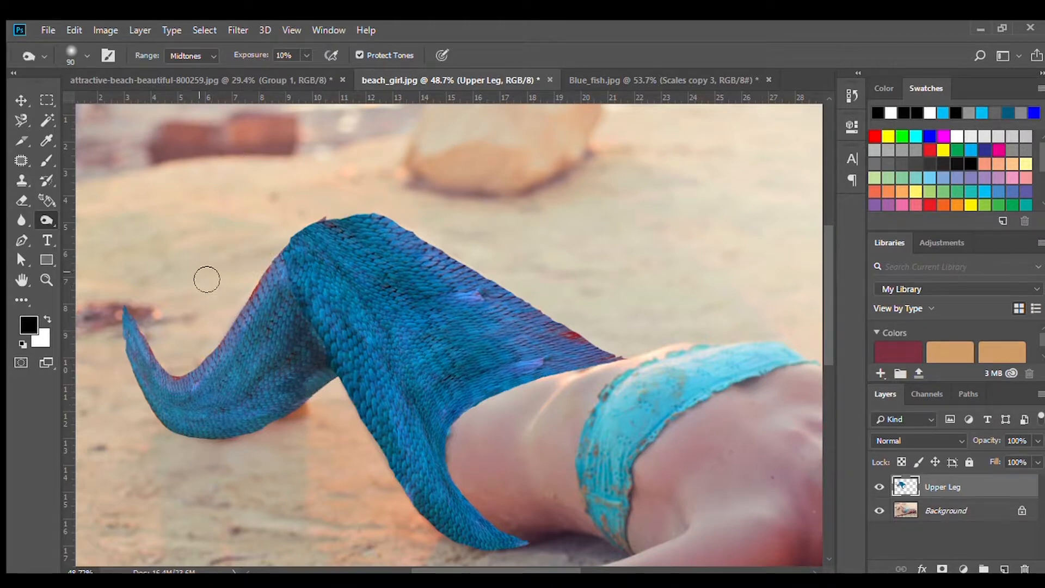
Dodge midtone highlights onto the knees and upper thigh with a size 100 brush, reducing the exposure to 37%
key(shift+o)
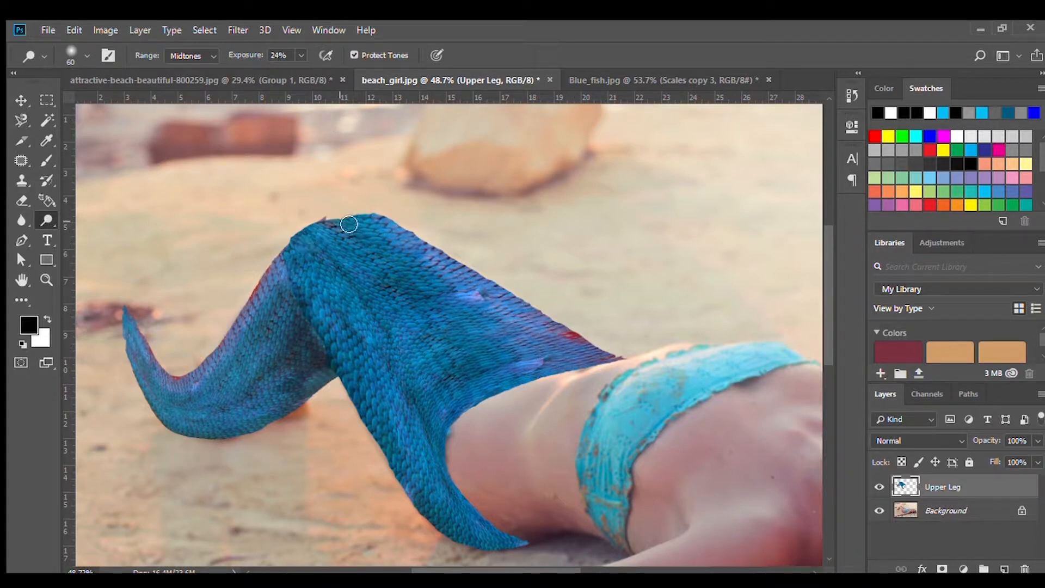
key(bracketright)
key(bracketright)
key(bracketright)
key(bracketright)
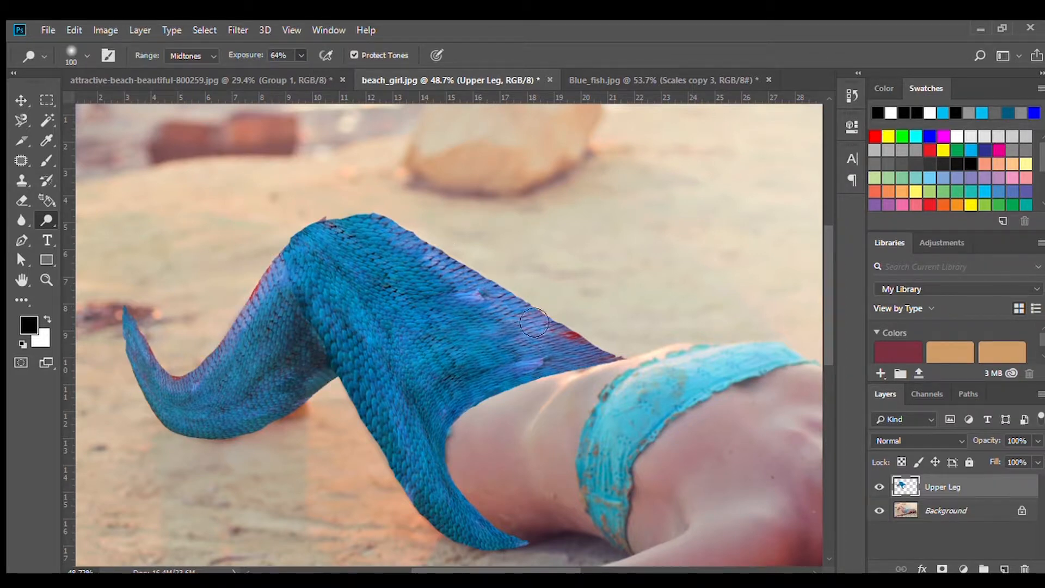
drag(534, 322, 423, 249)
key(ctrl+z)
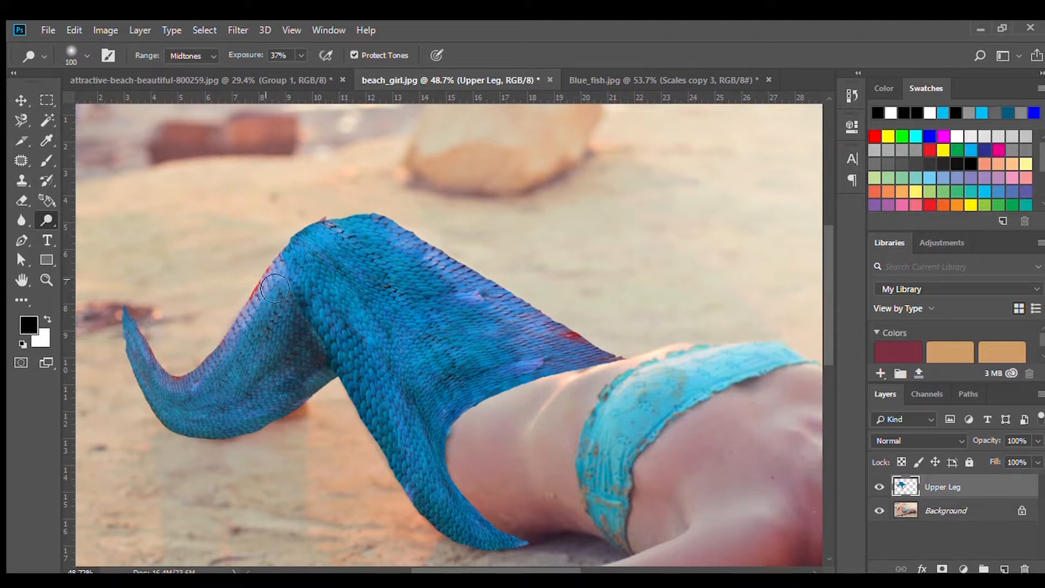
scroll(388, 320, down, 1)
drag(412, 265, 493, 330)
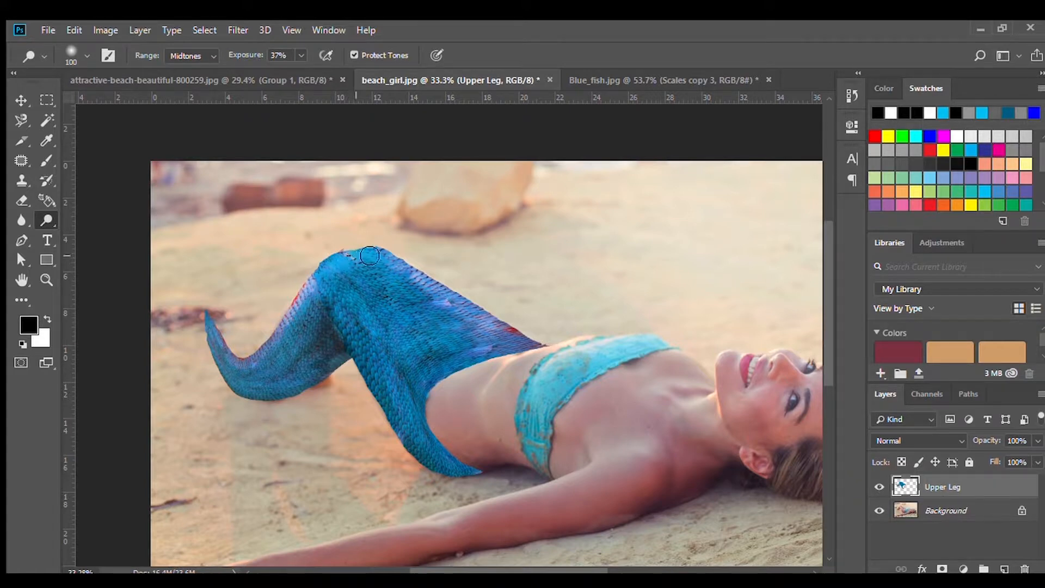
Erase the stray bump on the upper edge of the knees with a size 40 eraser
scroll(355, 342, up, 3)
key(e)
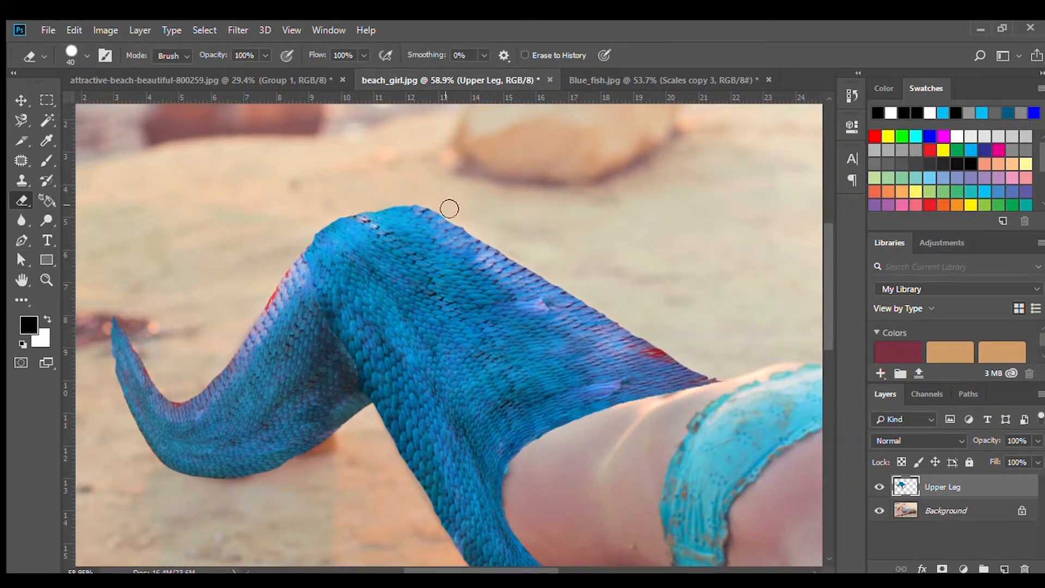
scroll(570, 321, down, 3)
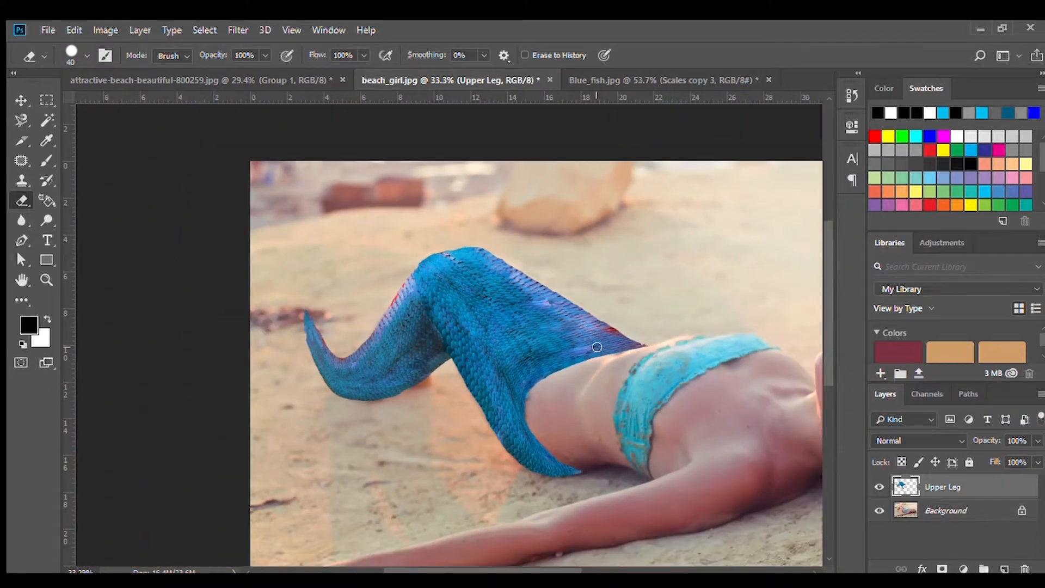
scroll(391, 316, up, 2)
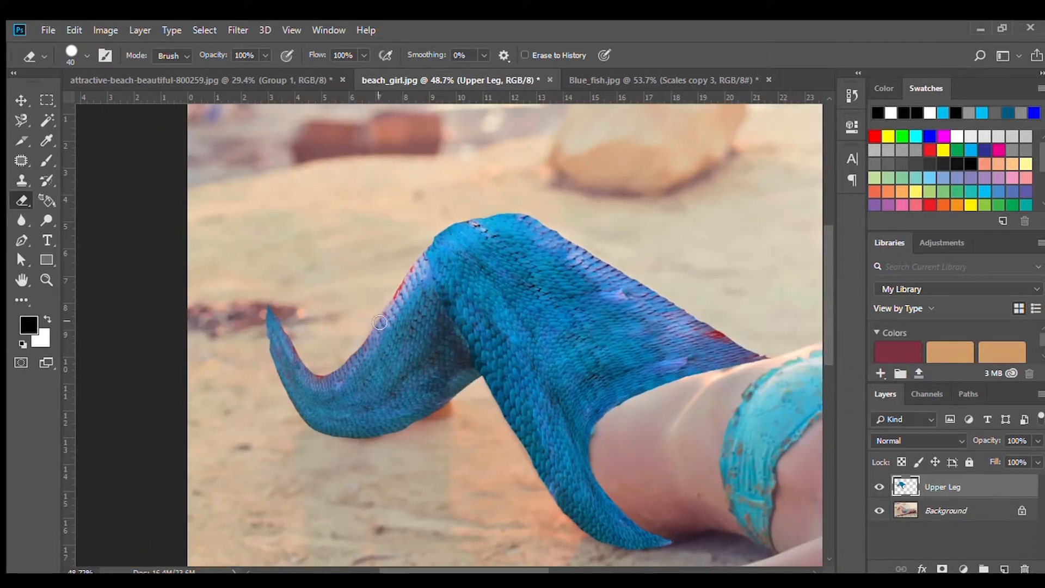
Switch to Blue_fish.jpg and erase the rough upper and lower side edges of the Fin layer with a size 40 eraser
click(628, 76)
key(v)
click(662, 315)
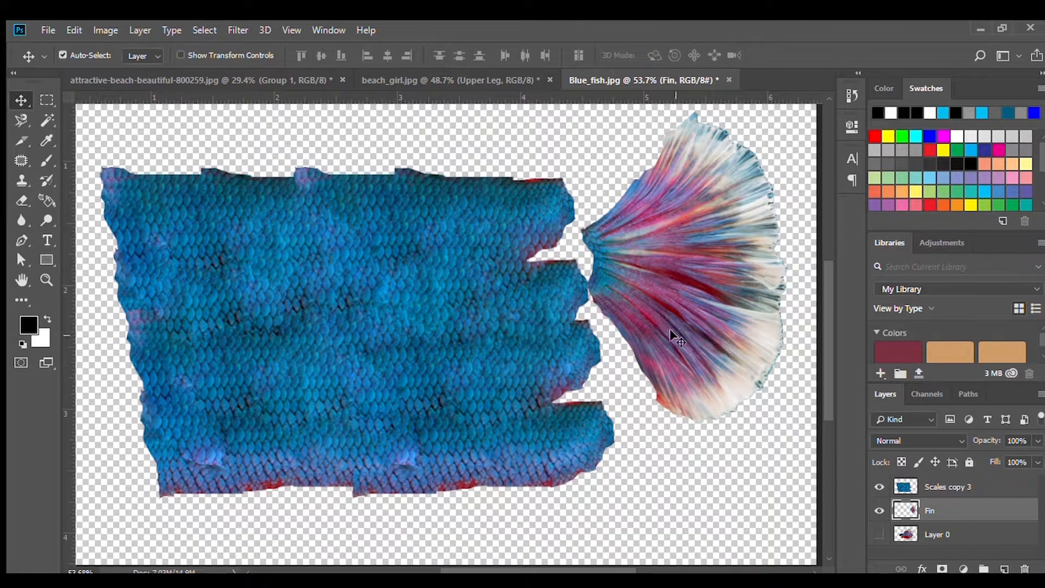
scroll(670, 397, up, 3)
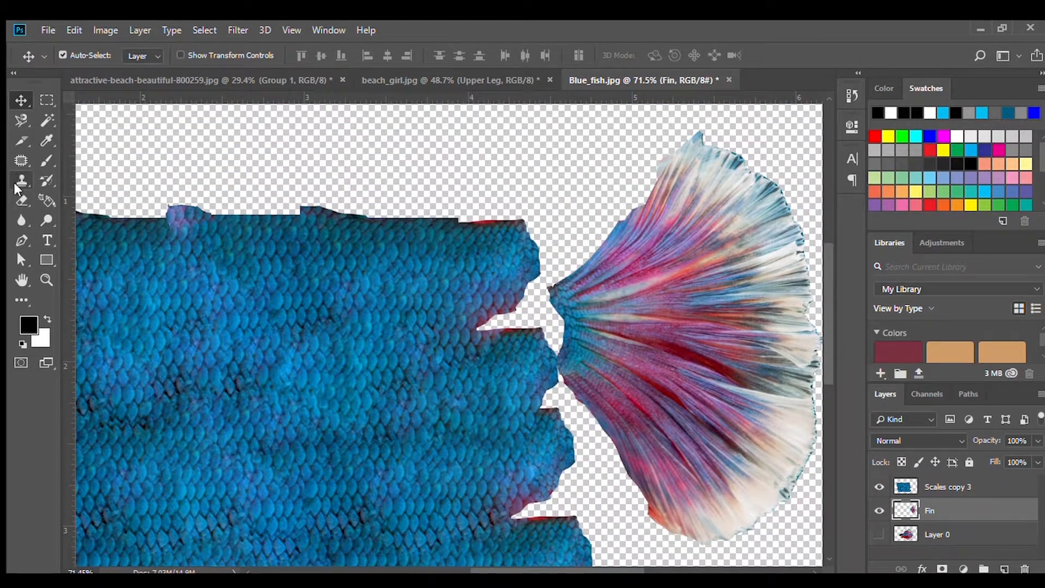
click(21, 199)
mouse_move(675, 112)
mouse_down()
mouse_move(693, 144)
mouse_move(655, 166)
mouse_move(627, 215)
mouse_move(556, 286)
mouse_move(579, 259)
mouse_up()
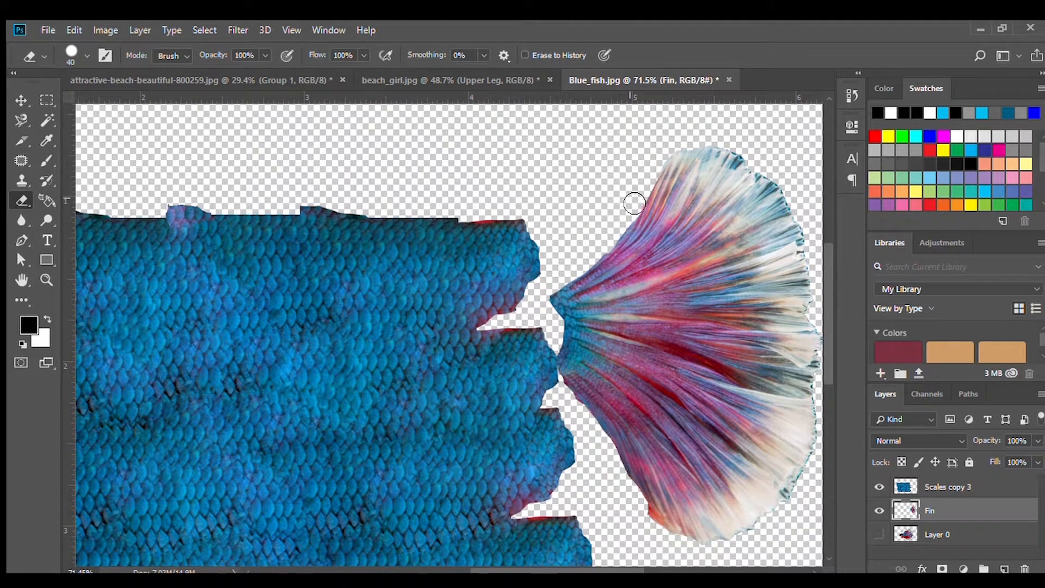
scroll(675, 398, down, 5)
mouse_move(660, 427)
mouse_down()
mouse_move(630, 392)
mouse_move(662, 415)
mouse_move(586, 291)
mouse_move(557, 262)
mouse_up()
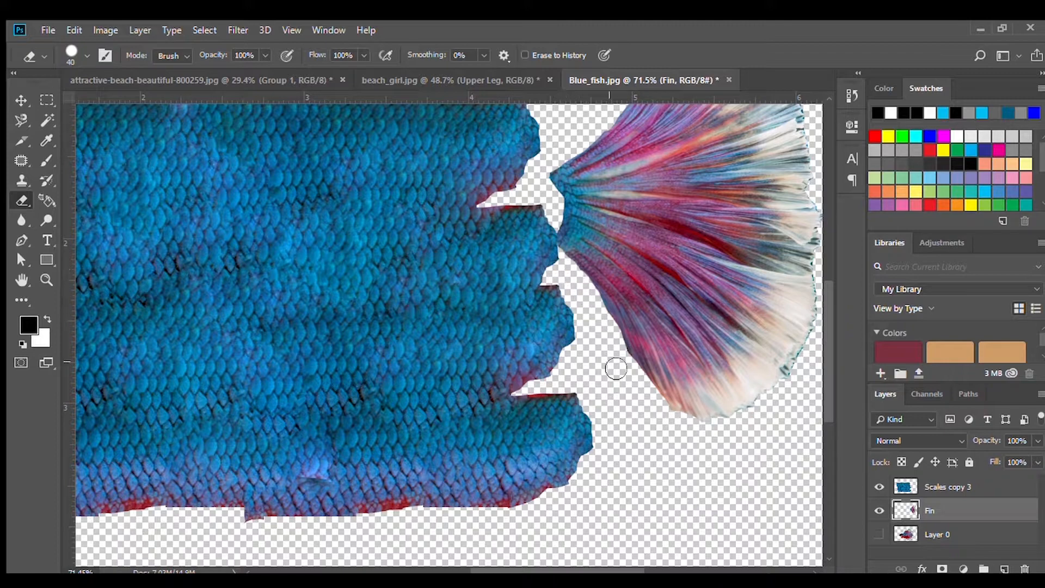
Copy the Fin layer from Blue_fish.jpg into beach_girl.jpg over the end of the tail
key(v)
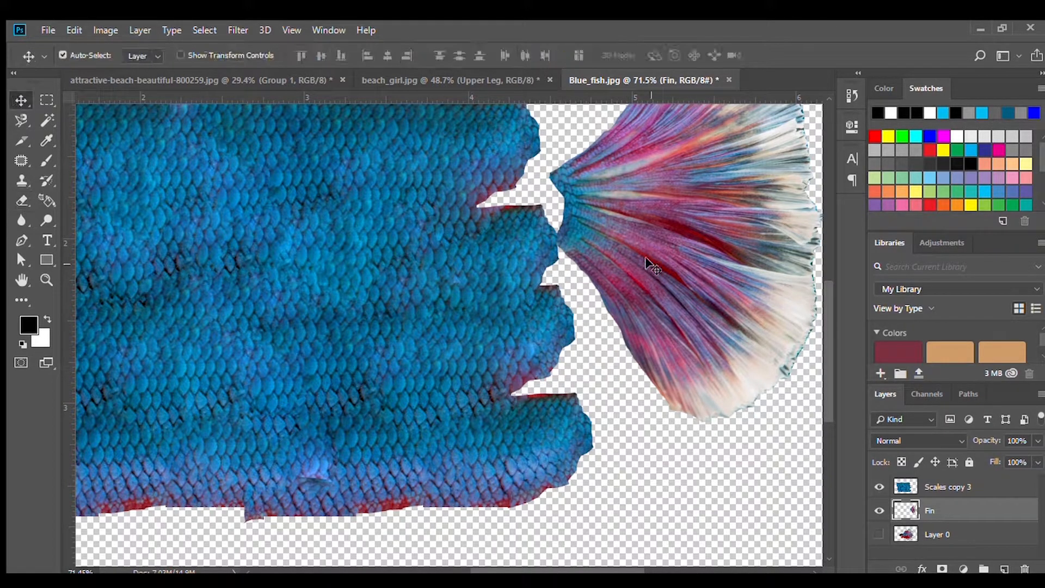
drag(649, 261, 663, 330)
drag(471, 81, 279, 231)
scroll(389, 297, up, 2)
scroll(389, 297, up, 1)
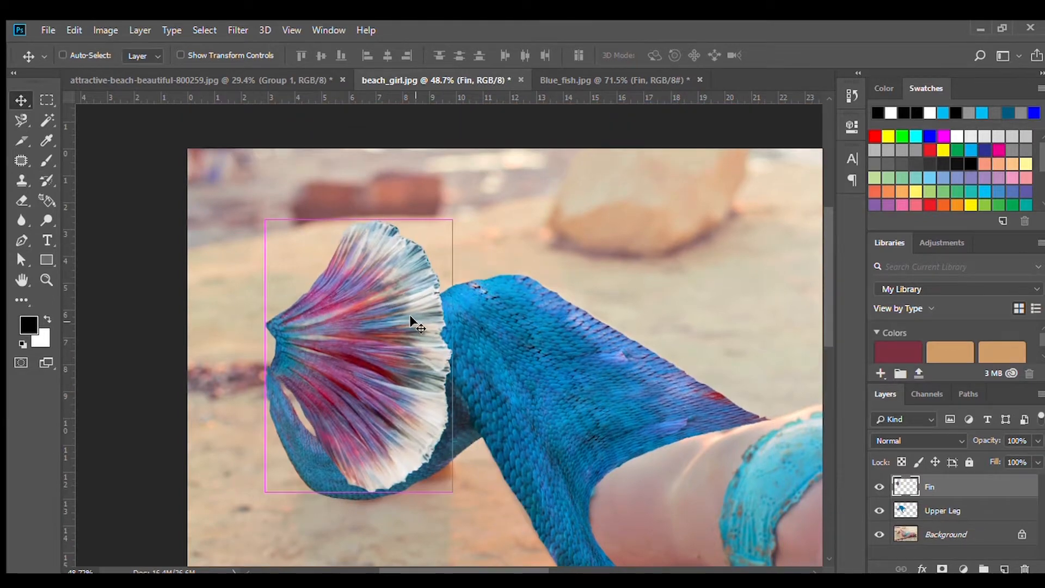
Rotate the fin about -102° and position its base on the tail's pointed tip
key(ctrl+t)
drag(460, 211, 74, 231)
drag(469, 363, 346, 283)
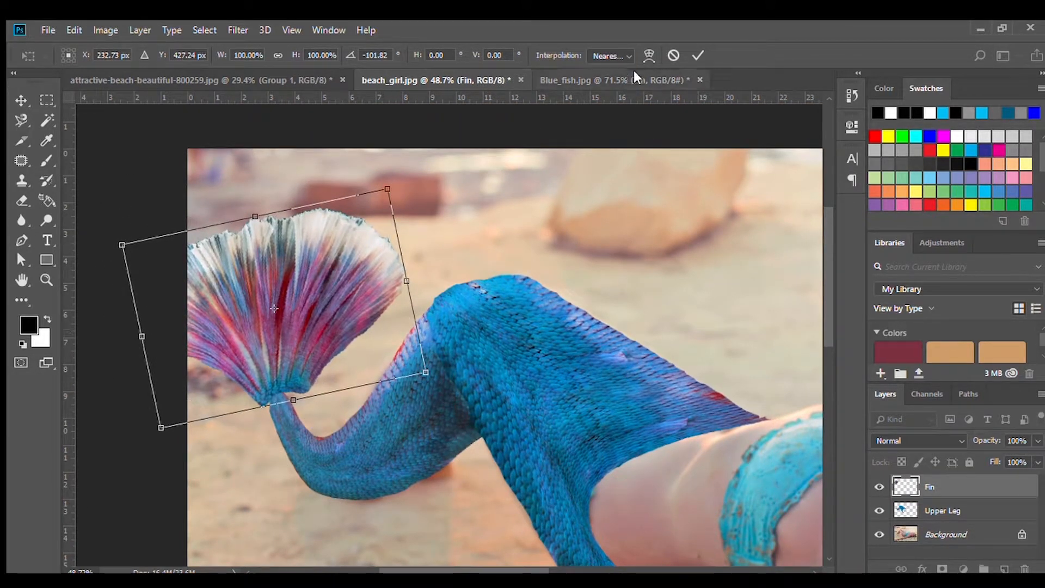
Warp the base of the fin to narrow it toward the tail's tip and apply the transform
click(649, 55)
drag(304, 394, 289, 404)
drag(229, 416, 273, 409)
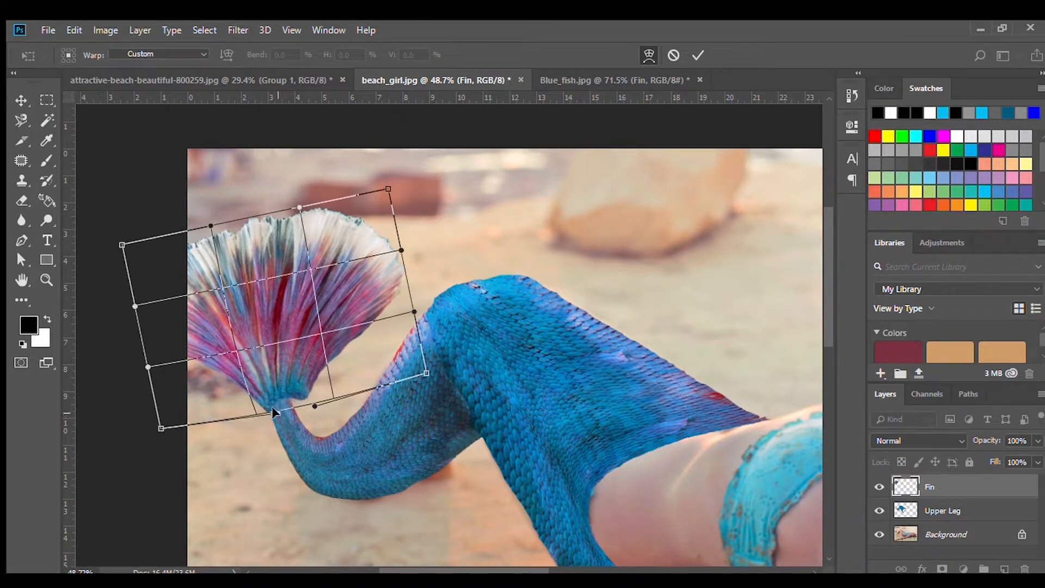
drag(326, 388, 318, 400)
mouse_move(240, 408)
mouse_down()
mouse_move(261, 410)
mouse_move(269, 384)
mouse_move(309, 401)
mouse_move(270, 378)
mouse_move(291, 394)
mouse_move(222, 411)
mouse_move(237, 406)
mouse_up()
click(698, 55)
Warp the fin's base into a longer taper and move the fin up so it joins the tail's tip
key(ctrl+t)
click(648, 53)
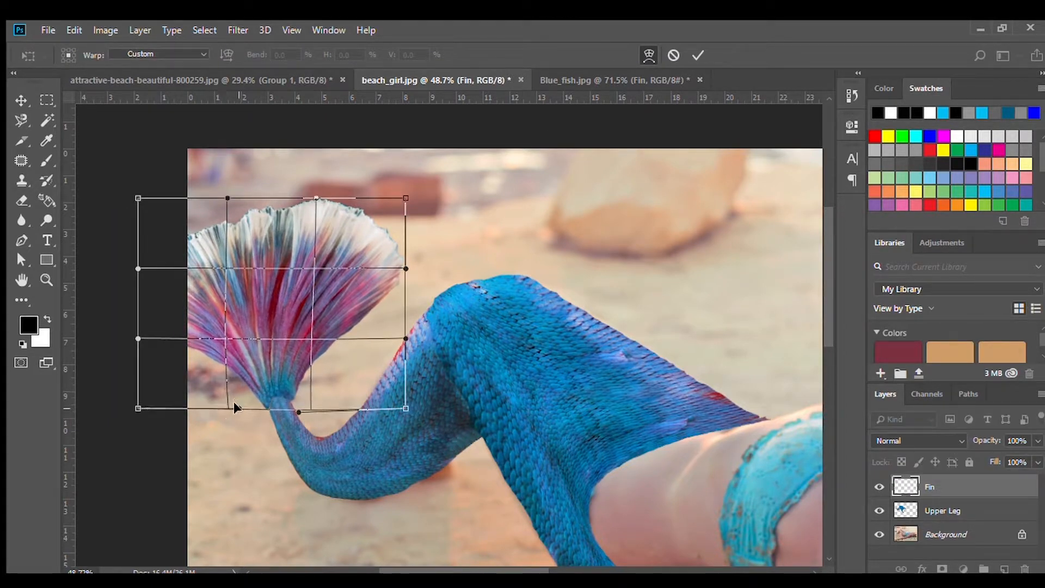
mouse_move(299, 411)
mouse_down()
mouse_move(301, 396)
mouse_move(247, 412)
mouse_move(302, 395)
mouse_move(298, 421)
mouse_up()
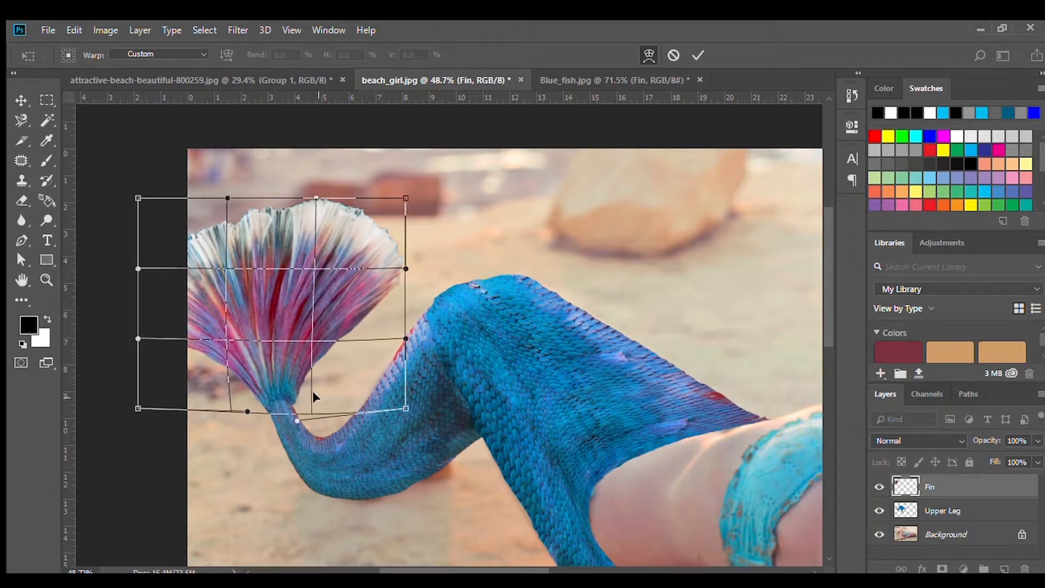
click(698, 53)
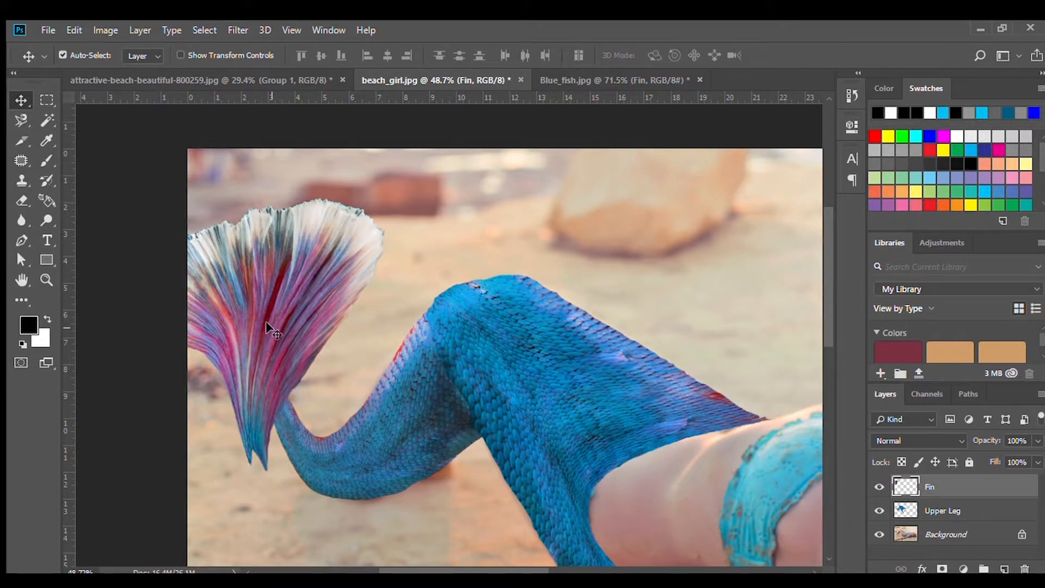
drag(267, 326, 292, 275)
Warp the fin so its fan curves toward the knees and spreads outward past the photo's edge, and apply the transform
key(ctrl+t)
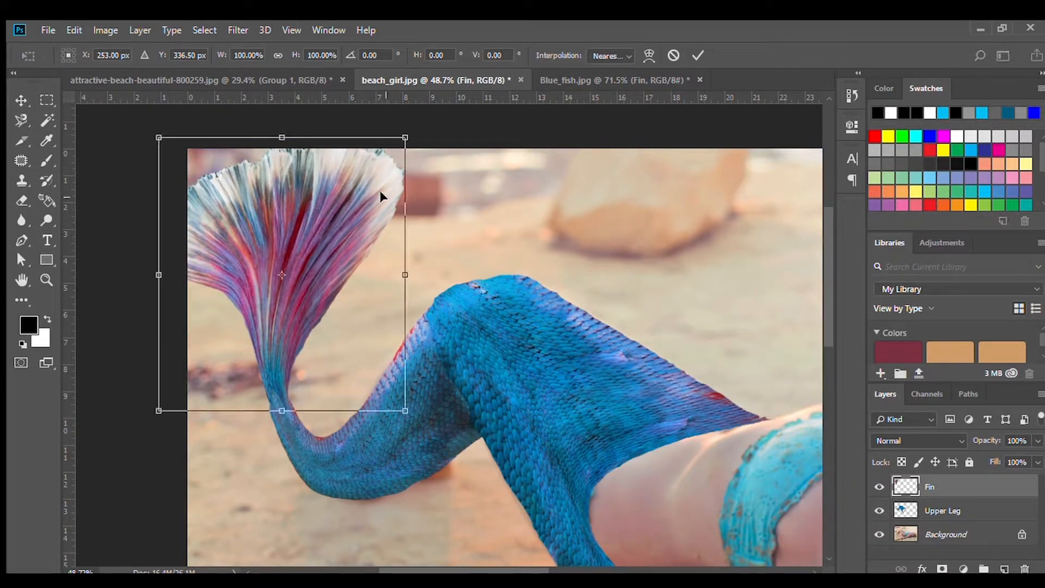
click(649, 55)
drag(412, 219, 446, 210)
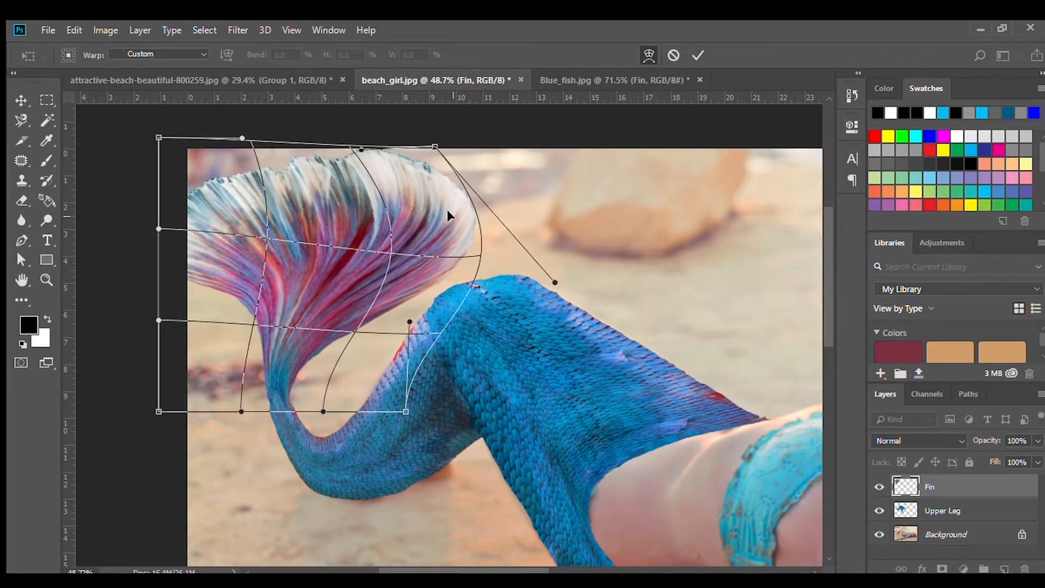
scroll(425, 316, down, 7)
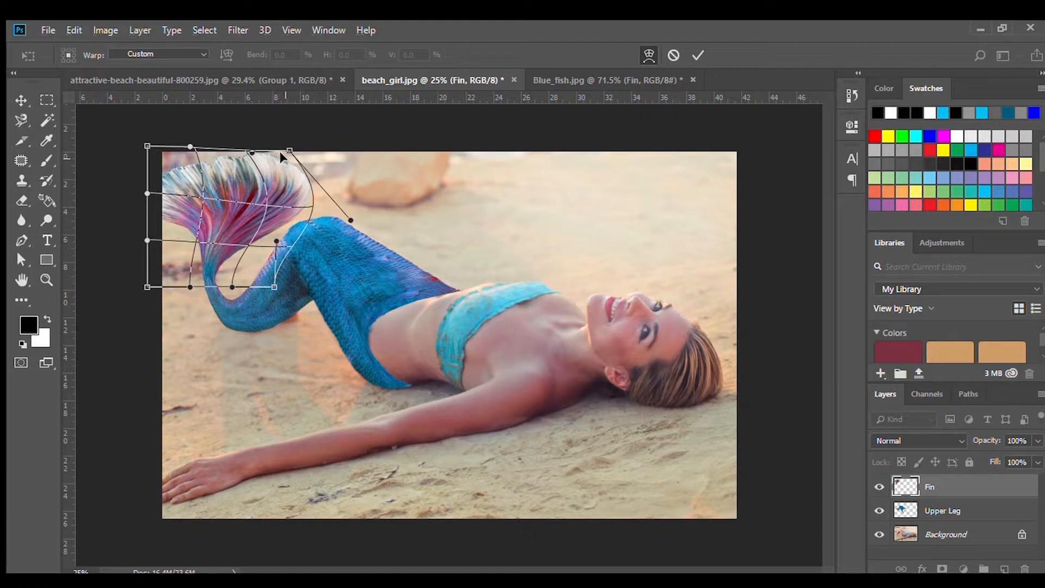
mouse_move(279, 155)
mouse_down()
mouse_move(326, 168)
mouse_move(293, 163)
mouse_up()
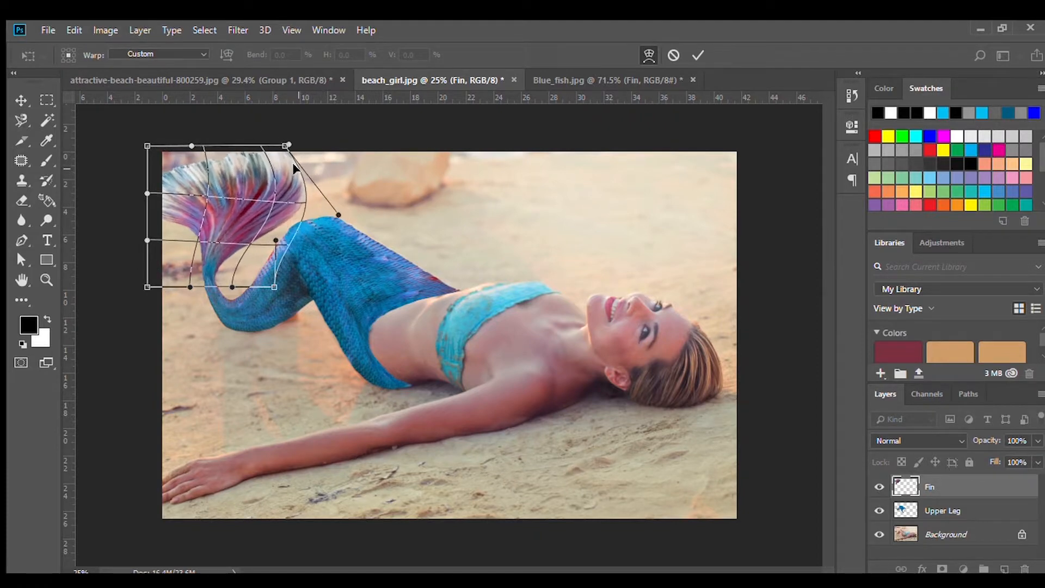
drag(184, 195, 144, 229)
drag(304, 195, 285, 185)
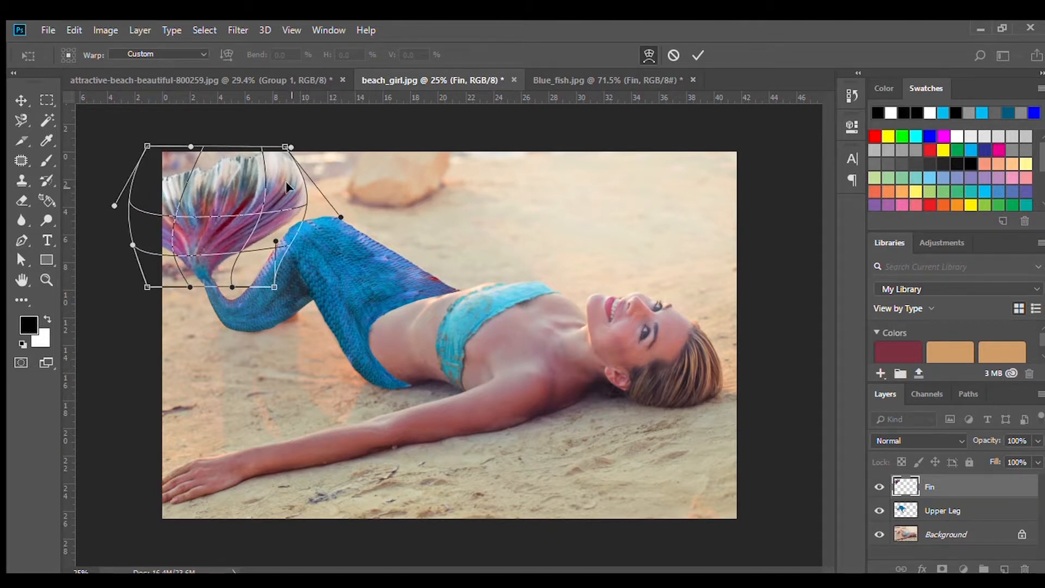
click(698, 55)
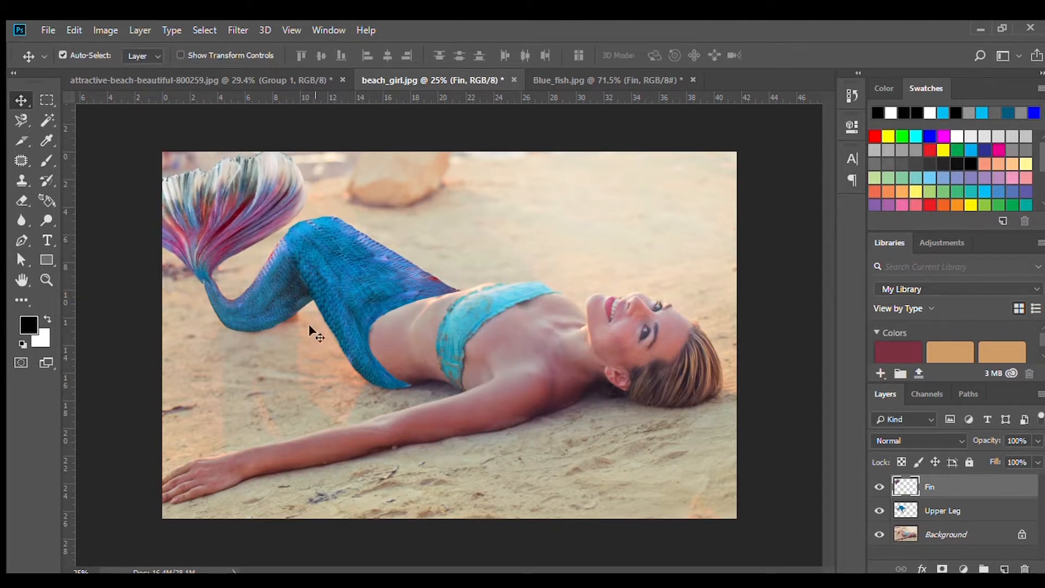
Nudge the fin slightly to line up its base with the tail's tip
scroll(360, 362, up, 2)
key(alt)
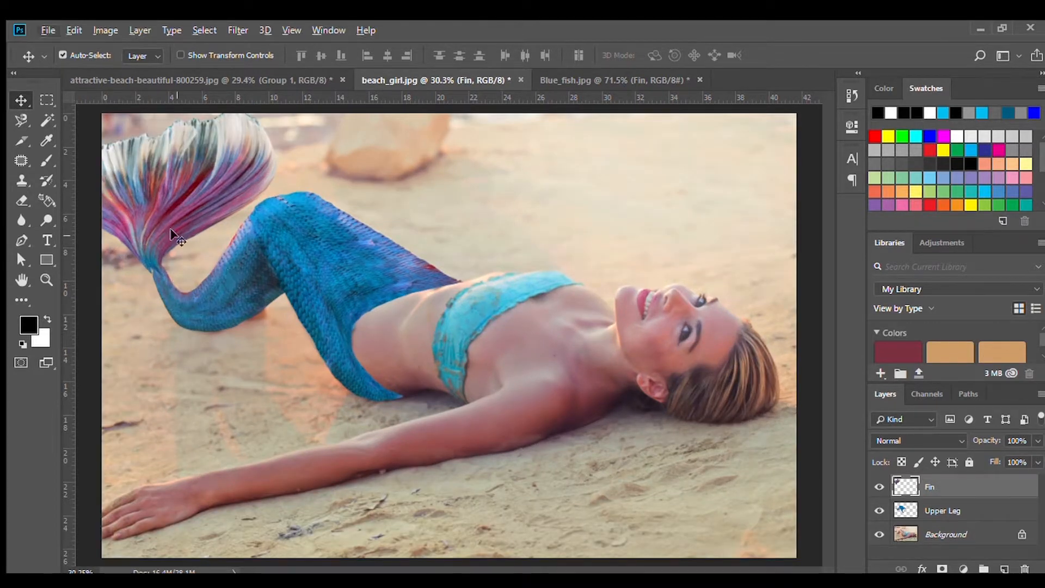
scroll(163, 230, up, 5)
drag(162, 237, 164, 239)
scroll(163, 239, down, 4)
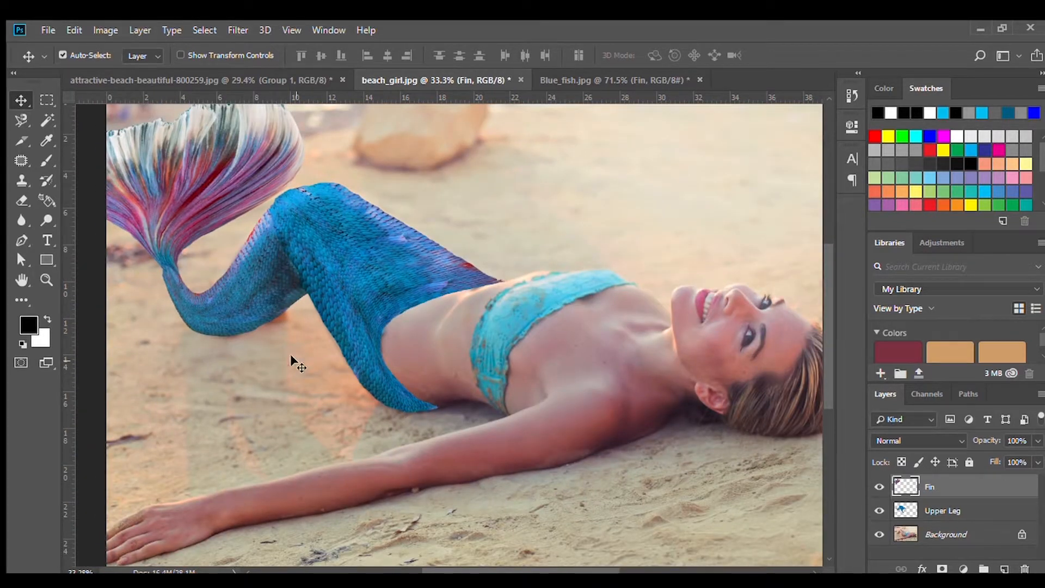
Hide the Fin and Upper Leg layers and patch the woman's feet on the Background layer with the sand below them
click(879, 486)
click(879, 511)
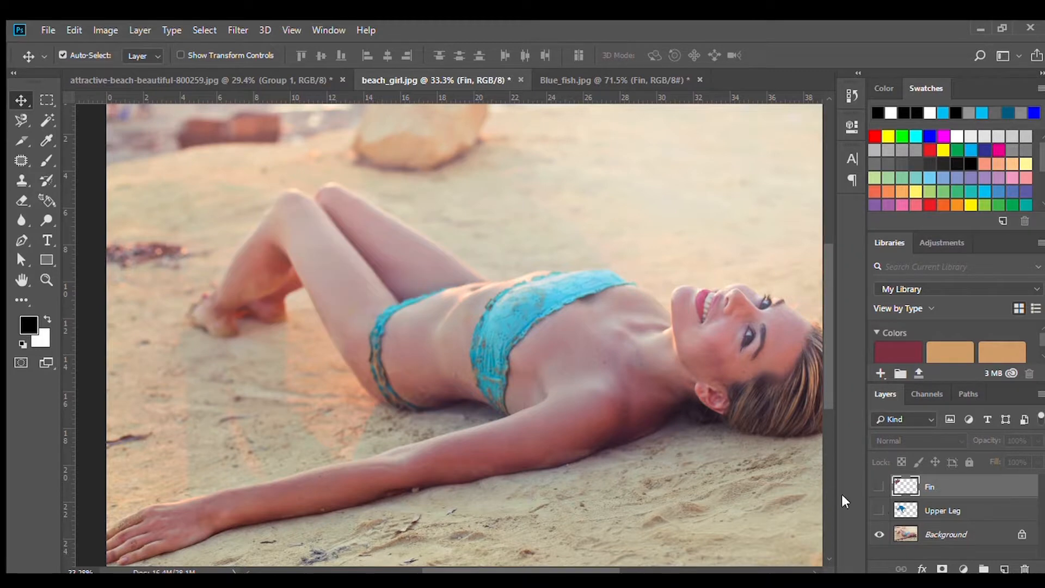
click(21, 159)
mouse_move(271, 338)
mouse_down()
mouse_move(301, 321)
mouse_move(206, 374)
mouse_move(215, 398)
mouse_up()
click(953, 534)
mouse_move(299, 299)
mouse_down()
mouse_move(160, 286)
mouse_move(220, 354)
mouse_move(300, 301)
mouse_up()
drag(206, 335, 198, 394)
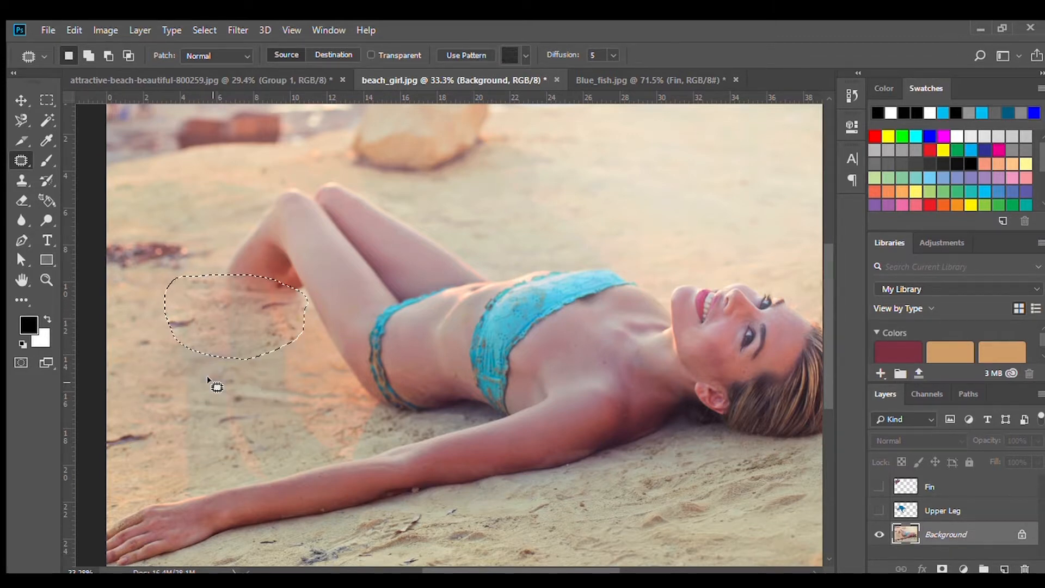
Clear the selection, show the Upper Leg and Fin layers again, and merge these two into one layer
click(878, 511)
key(ctrl+d)
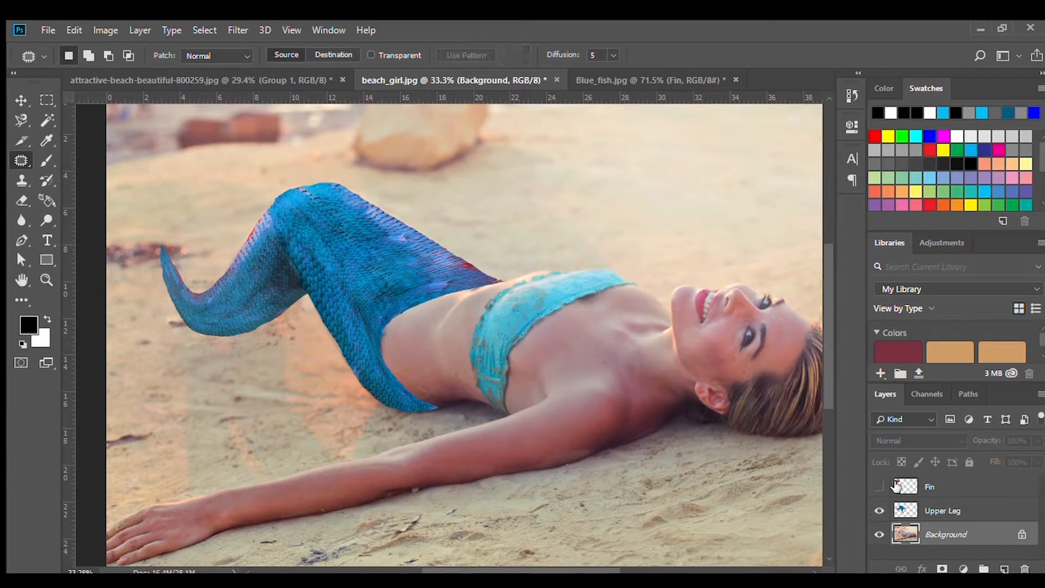
click(879, 488)
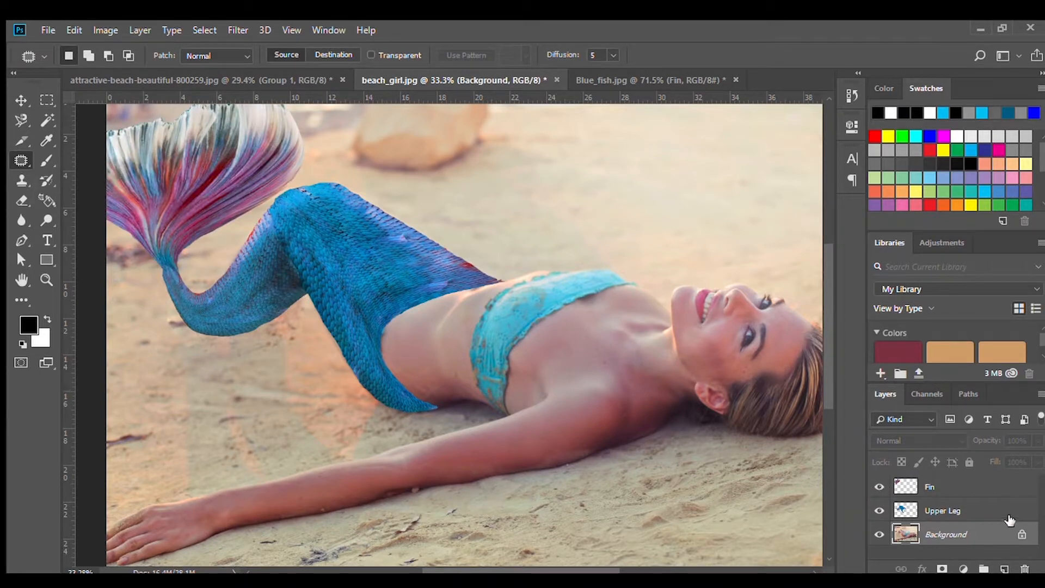
click(997, 513)
shift+click(972, 490)
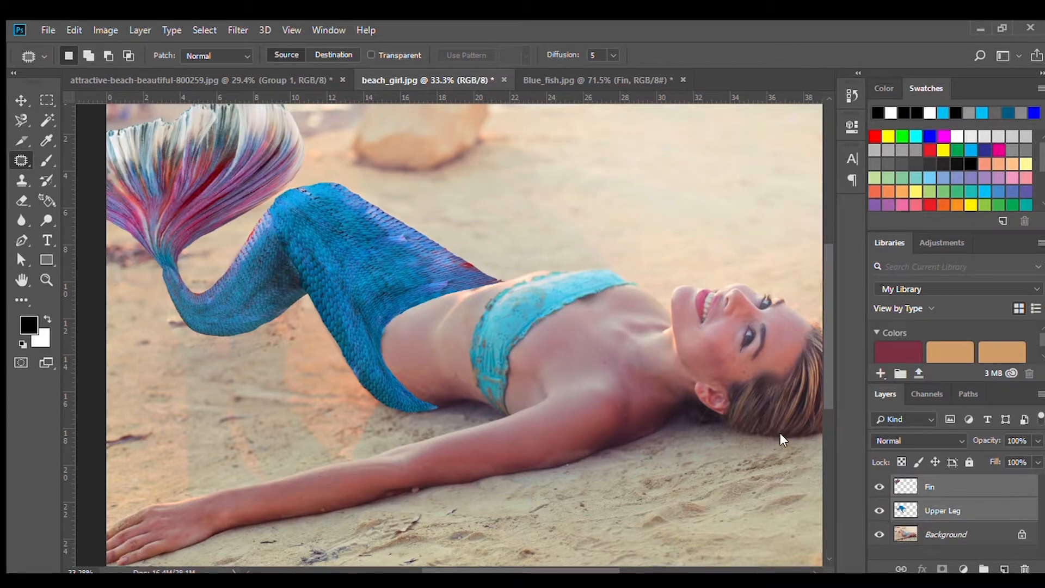
key(ctrl+e)
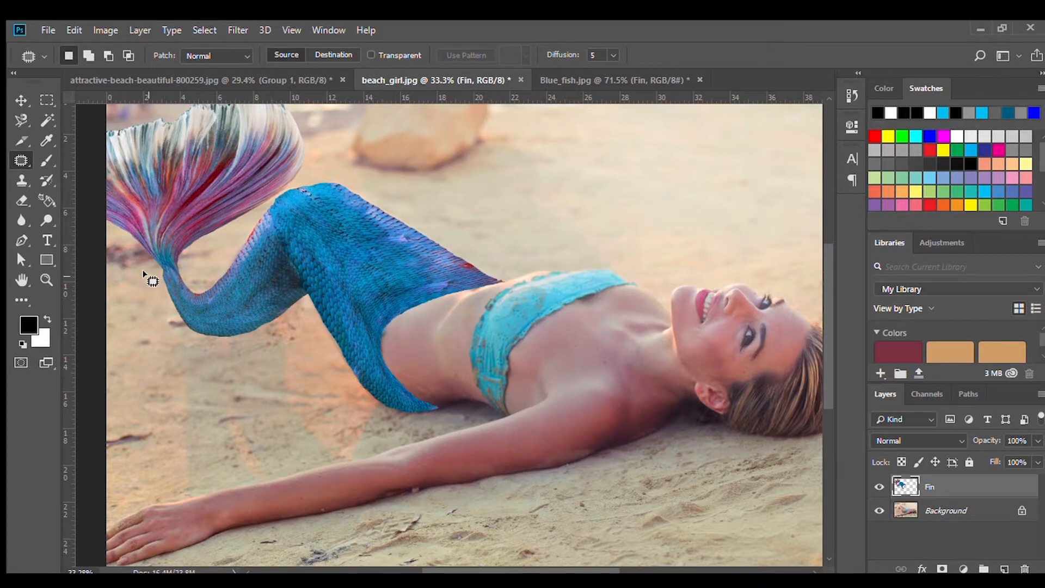
Patch the joint between the fin's base and the tail with nearby scale texture to blend the seam
scroll(147, 275, up, 6)
mouse_move(235, 232)
mouse_down()
mouse_move(206, 243)
mouse_move(240, 289)
mouse_move(237, 233)
mouse_up()
mouse_move(237, 258)
mouse_down()
mouse_move(250, 288)
mouse_move(272, 276)
mouse_up()
mouse_move(282, 231)
mouse_down()
mouse_move(232, 247)
mouse_move(285, 231)
mouse_move(319, 345)
mouse_up()
mouse_move(286, 259)
mouse_down()
mouse_move(321, 308)
mouse_move(291, 255)
mouse_up()
drag(307, 293, 294, 346)
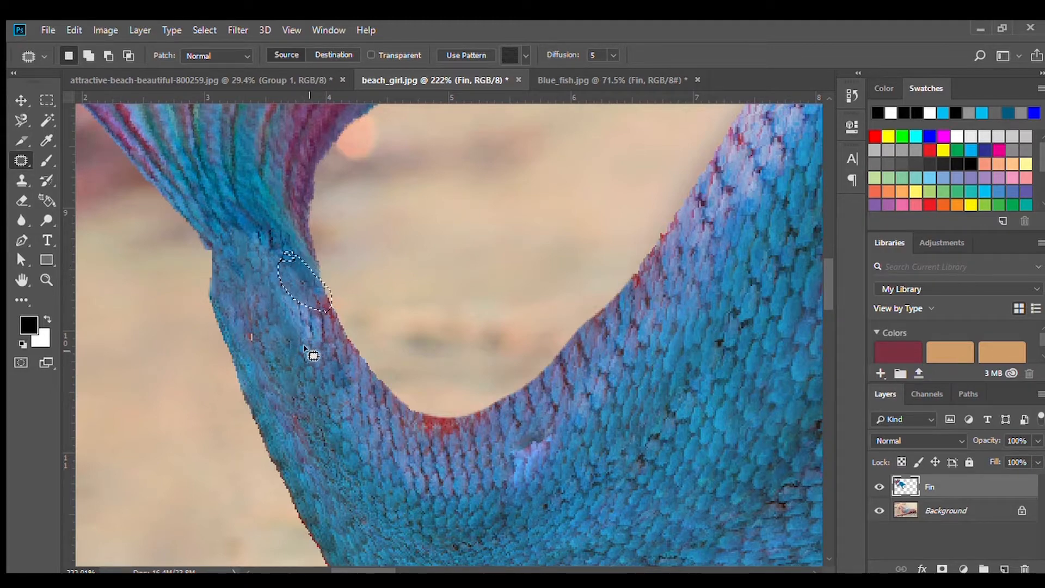
scroll(312, 362, down, 8)
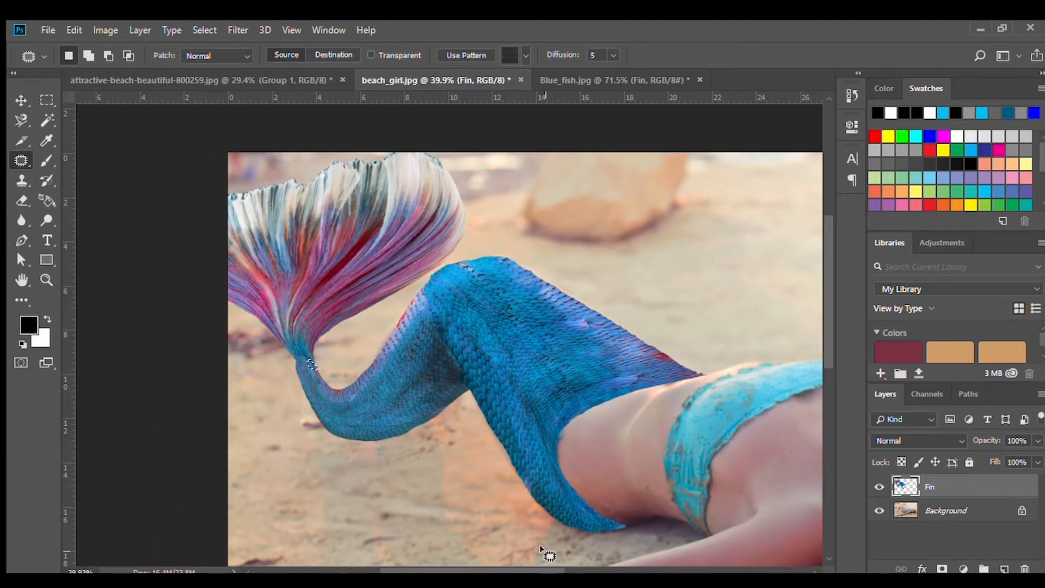
key(ctrl+d)
Convert the locked Background into a regular layer and merge it with the Fin layer
scroll(550, 555, right, 4)
scroll(381, 463, up, 3)
scroll(461, 490, down, 1)
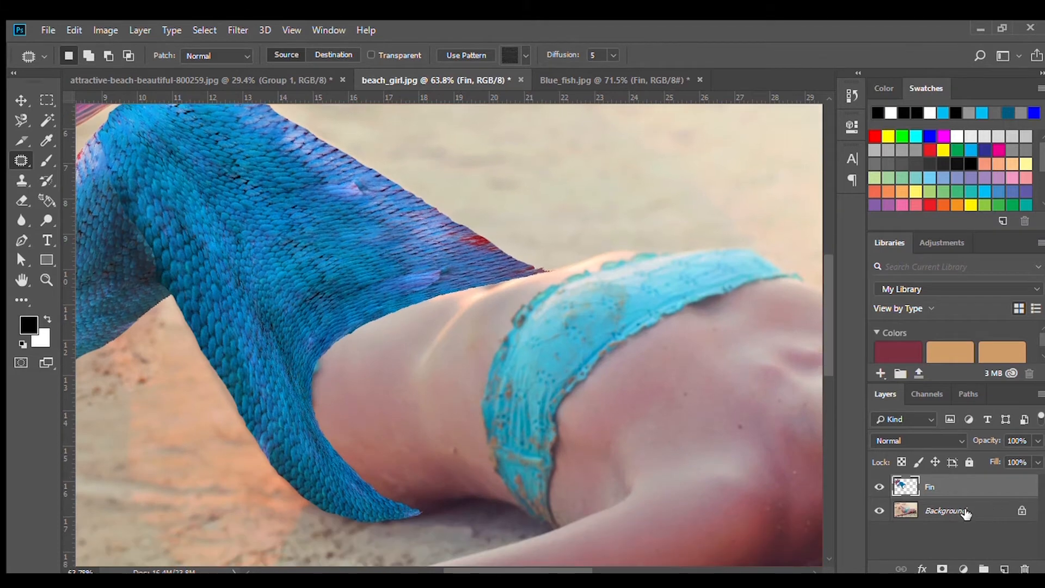
alt+double_click(965, 512)
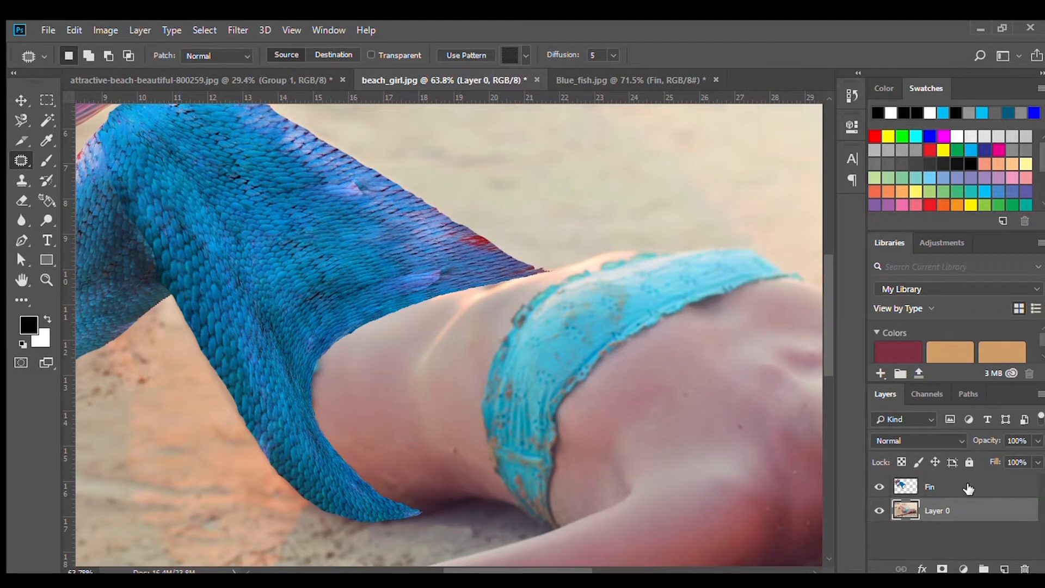
ctrl+click(968, 487)
key(ctrl+e)
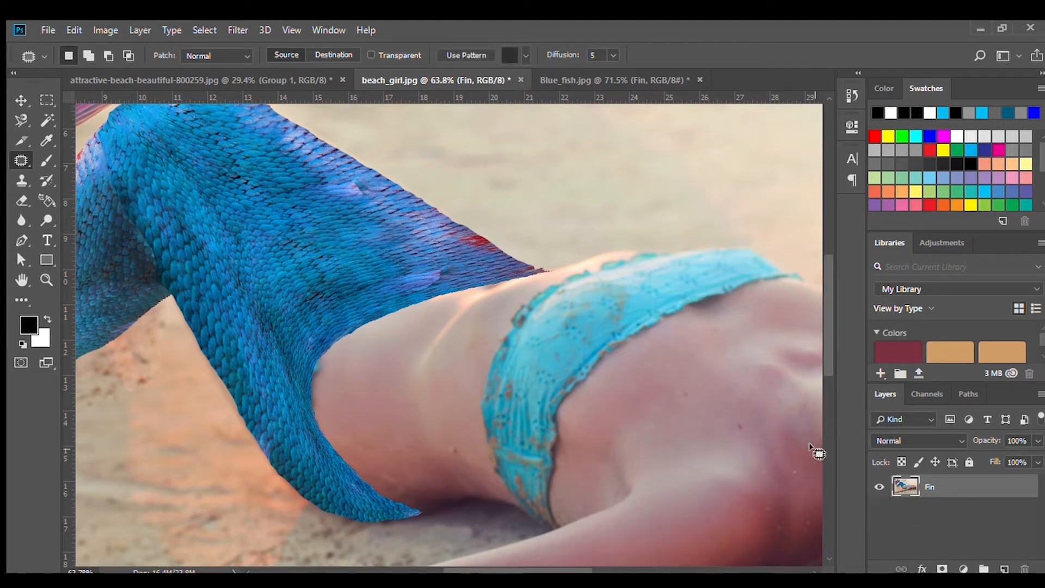
Patch the tail's upper edge across the belly and hip with nearby scales to blend it into the skin
mouse_move(327, 327)
mouse_down()
mouse_move(303, 343)
mouse_move(314, 381)
mouse_move(349, 327)
mouse_move(260, 324)
mouse_up()
mouse_move(358, 303)
mouse_down()
mouse_move(332, 330)
mouse_move(362, 337)
mouse_move(383, 301)
mouse_move(361, 302)
mouse_move(381, 320)
mouse_move(439, 295)
mouse_move(380, 269)
mouse_up()
mouse_move(450, 279)
mouse_down()
mouse_move(408, 293)
mouse_move(459, 297)
mouse_move(447, 279)
mouse_up()
drag(445, 291, 372, 250)
mouse_move(501, 275)
mouse_down()
mouse_move(513, 278)
mouse_move(406, 260)
mouse_up()
mouse_move(532, 266)
mouse_down()
mouse_move(500, 277)
mouse_move(420, 257)
mouse_up()
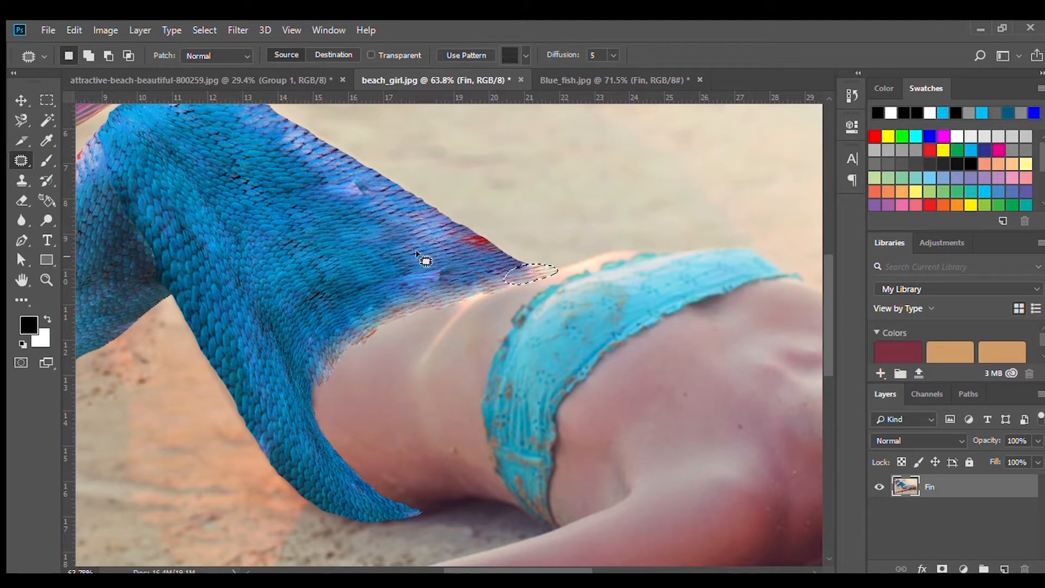
Patch the tail's edge down the near side of the waist with scale texture to blend it into the skin
mouse_move(313, 376)
mouse_down()
mouse_move(325, 427)
mouse_move(319, 374)
mouse_move(261, 367)
mouse_up()
mouse_move(343, 428)
mouse_down()
mouse_move(305, 452)
mouse_move(339, 431)
mouse_move(297, 417)
mouse_up()
mouse_move(365, 453)
mouse_down()
mouse_move(375, 462)
mouse_move(366, 453)
mouse_up()
mouse_move(343, 463)
mouse_down()
mouse_move(354, 439)
mouse_move(280, 416)
mouse_up()
mouse_move(384, 473)
mouse_down()
mouse_move(390, 507)
mouse_move(382, 464)
mouse_move(360, 469)
mouse_move(388, 517)
mouse_move(394, 480)
mouse_move(304, 433)
mouse_up()
key(ctrl+d)
Patch the tail's pointed corner at the lower hip and touch up the adjoining waist edge
mouse_move(420, 498)
mouse_down()
mouse_move(394, 496)
mouse_move(418, 490)
mouse_move(430, 502)
mouse_up()
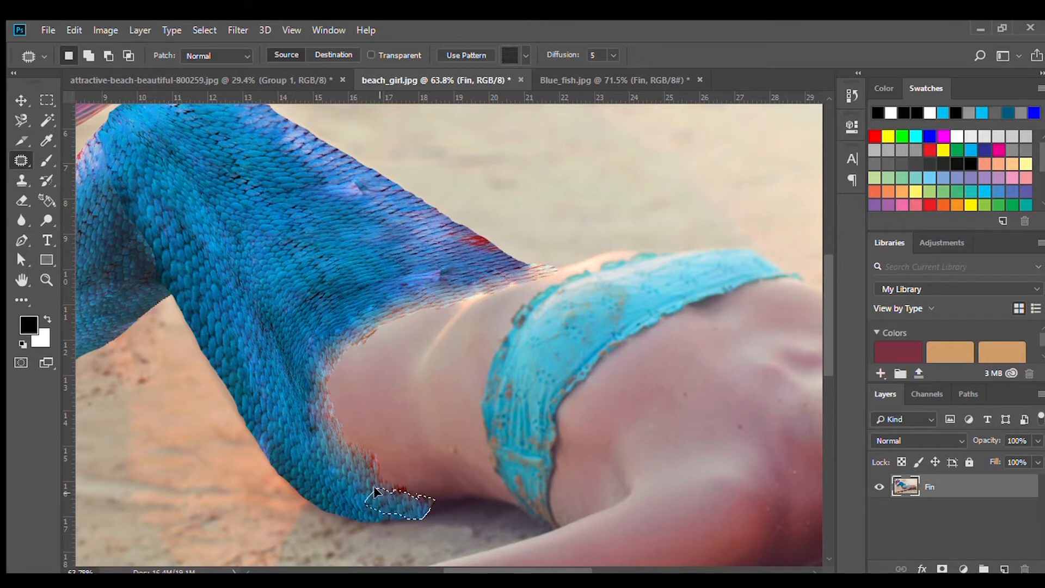
mouse_move(326, 358)
mouse_down()
mouse_move(329, 415)
mouse_move(325, 366)
mouse_up()
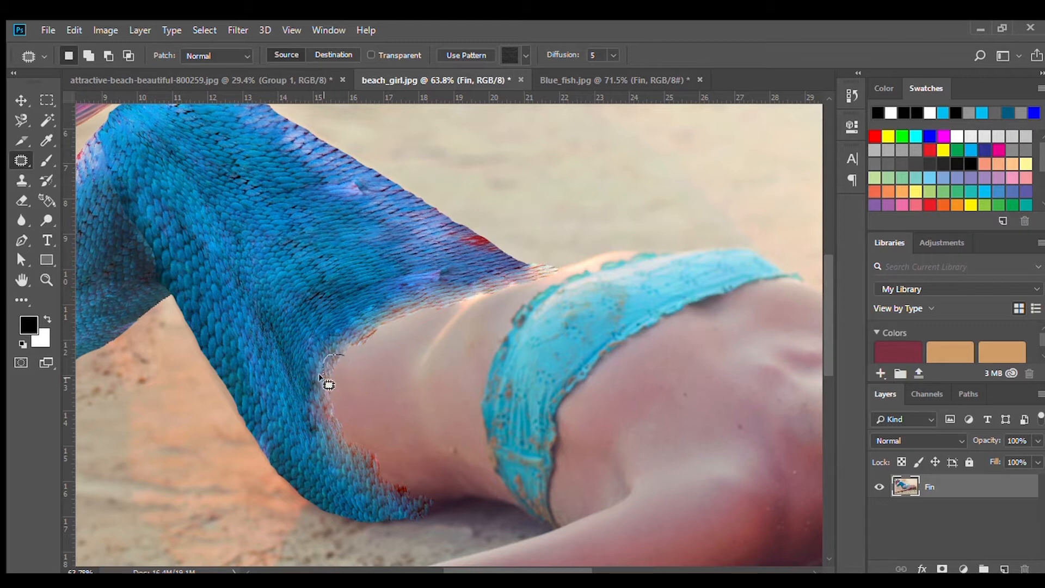
drag(331, 418, 345, 376)
key(ctrl+d)
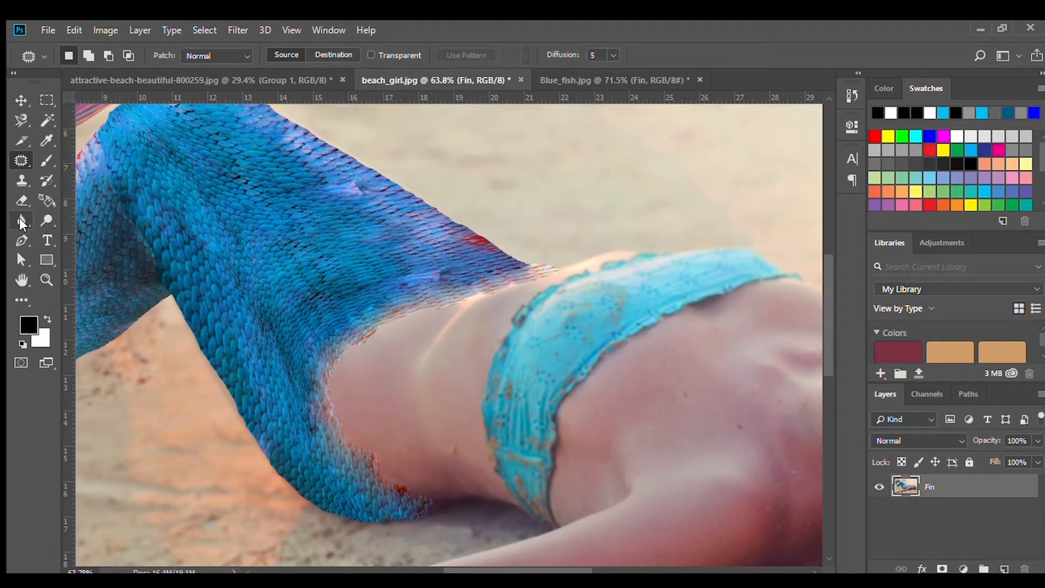
Soften the patched waist edge between scales and skin with the Blur tool at 50% strength
click(19, 217)
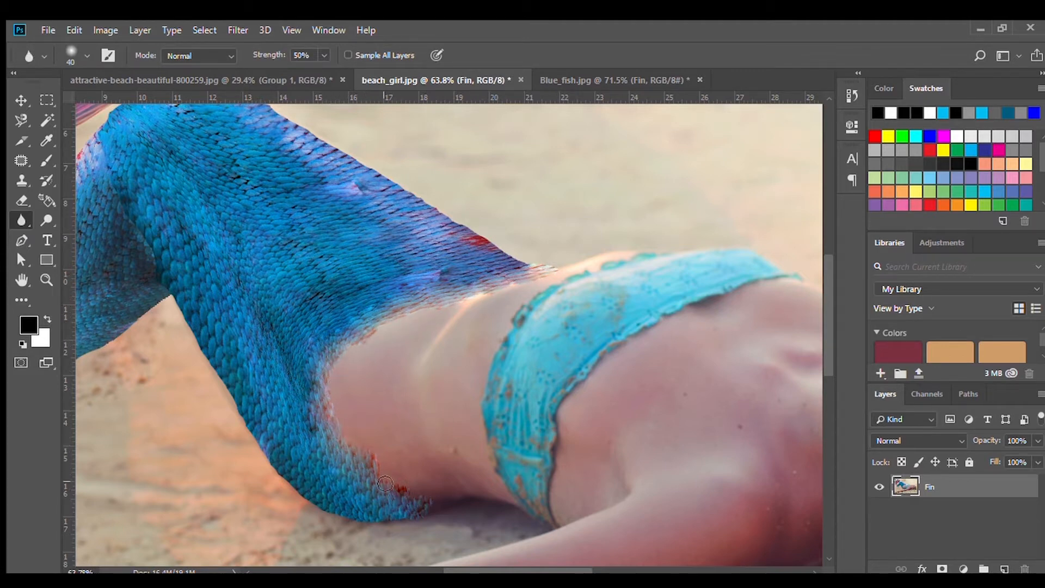
scroll(347, 423, down, 5)
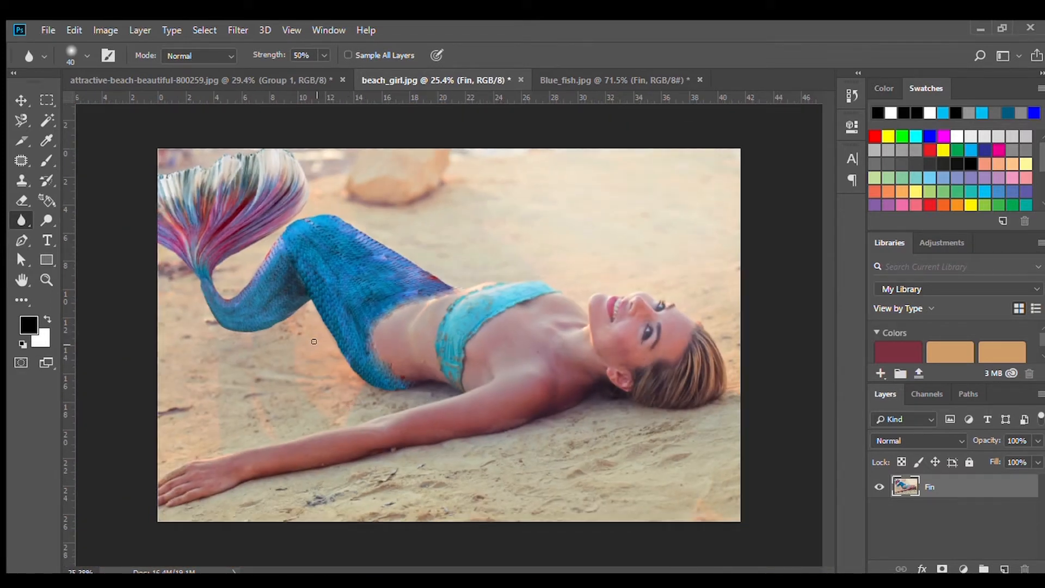
scroll(314, 342, up, 1)
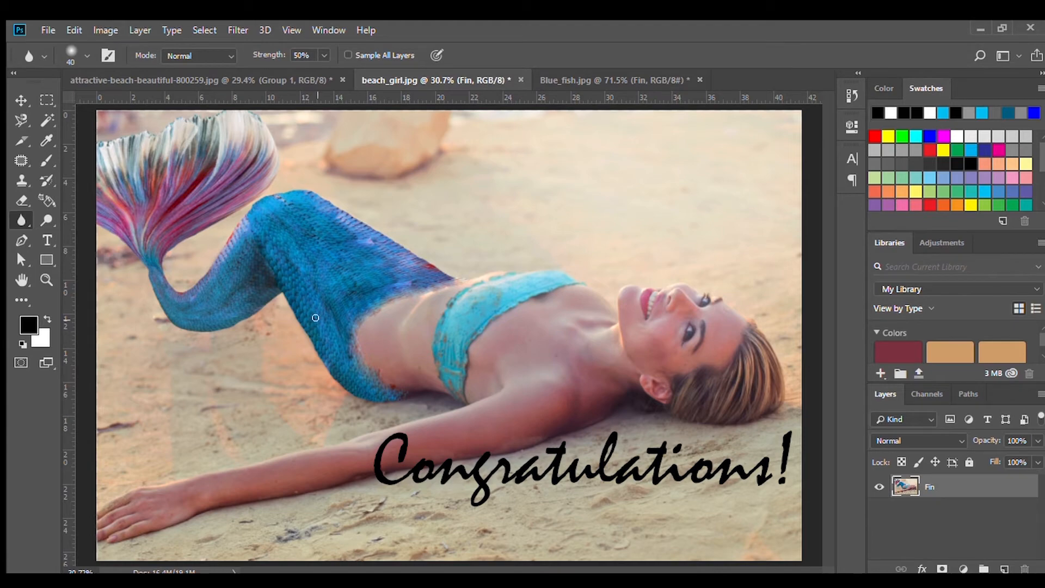
Darken the tail's inner bend below the fin with the Burn tool, using midtones and 10% exposure
scroll(189, 307, up, 1)
click(47, 219)
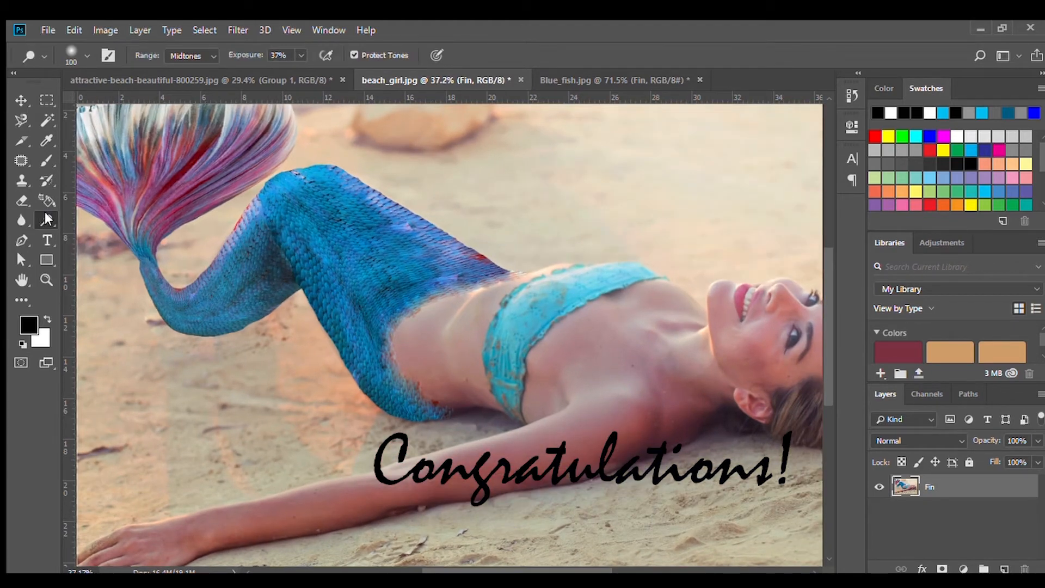
key(shift+o)
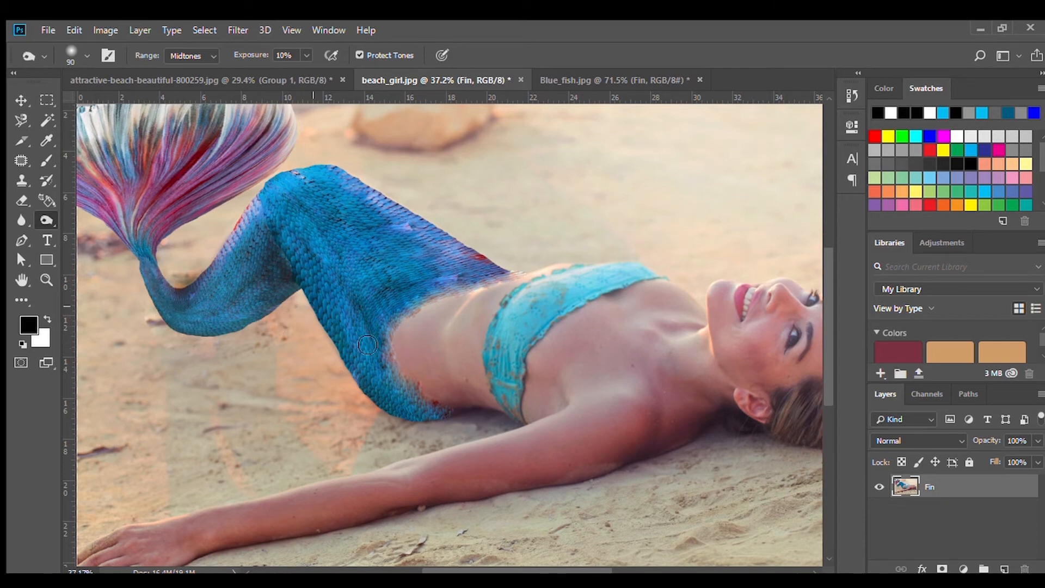
scroll(234, 238, down, 4)
scroll(281, 255, up, 3)
scroll(292, 270, down, 1)
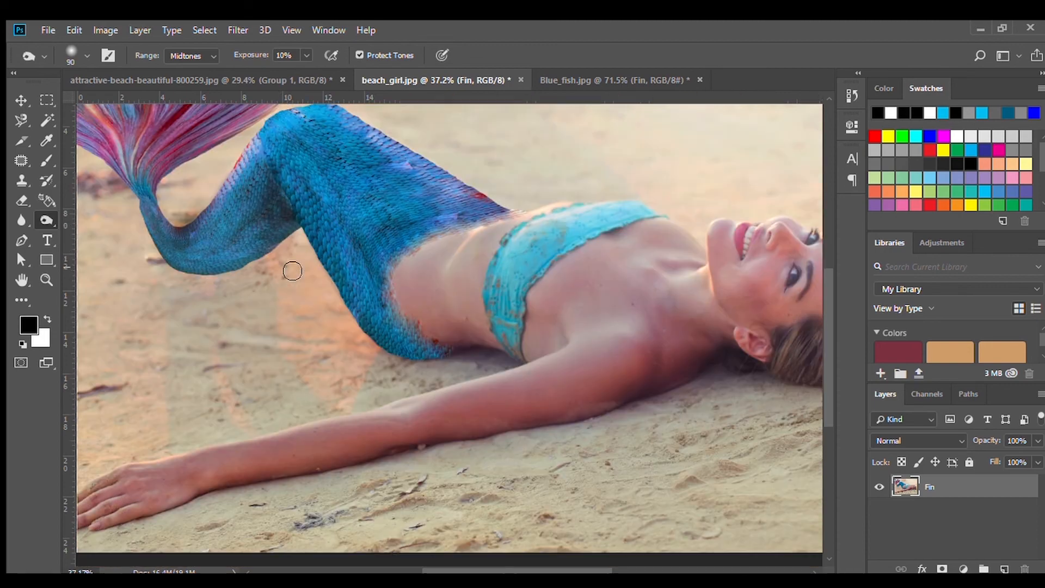
scroll(291, 271, down, 3)
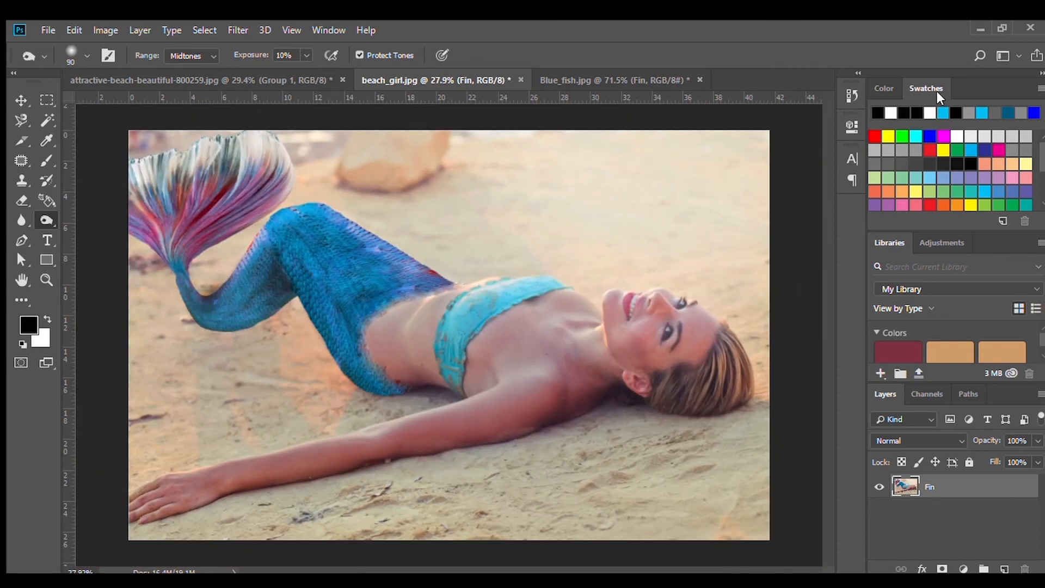